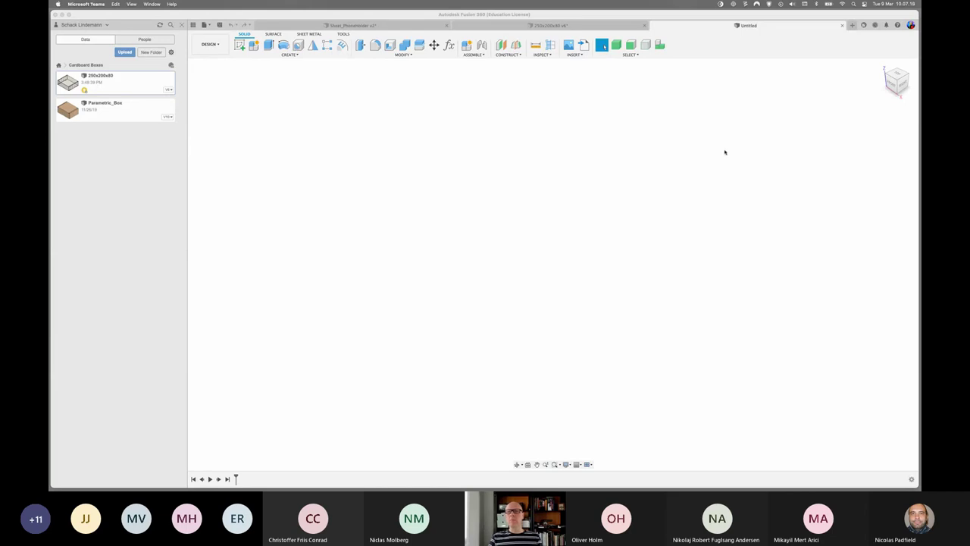
- Go from Cardboard Boxes back to All Projects and open the Learning project
{"action": "left_click", "coordinate": [642, 130]}
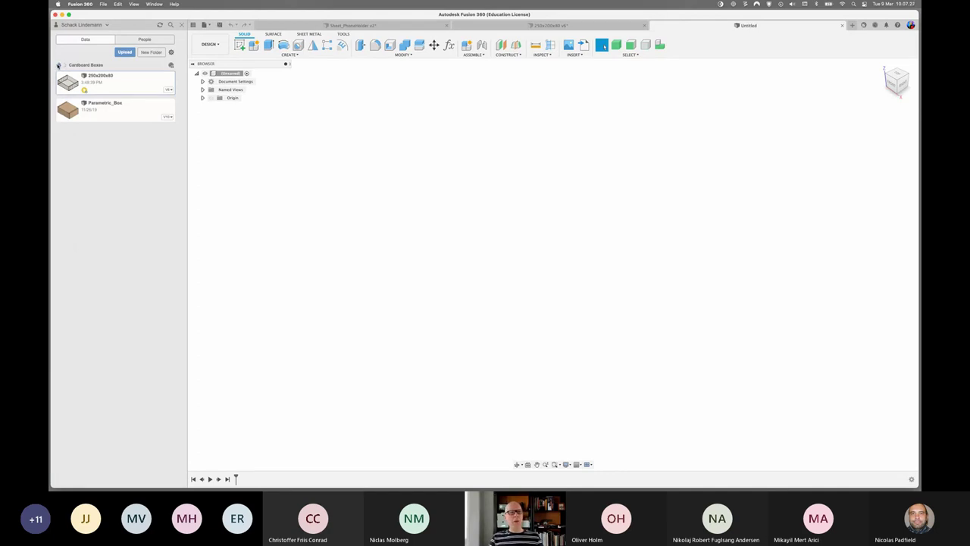
{"action": "left_click", "coordinate": [59, 66]}
{"action": "scroll", "coordinate": [90, 66], "scroll_direction": "up", "scroll_amount": 3}
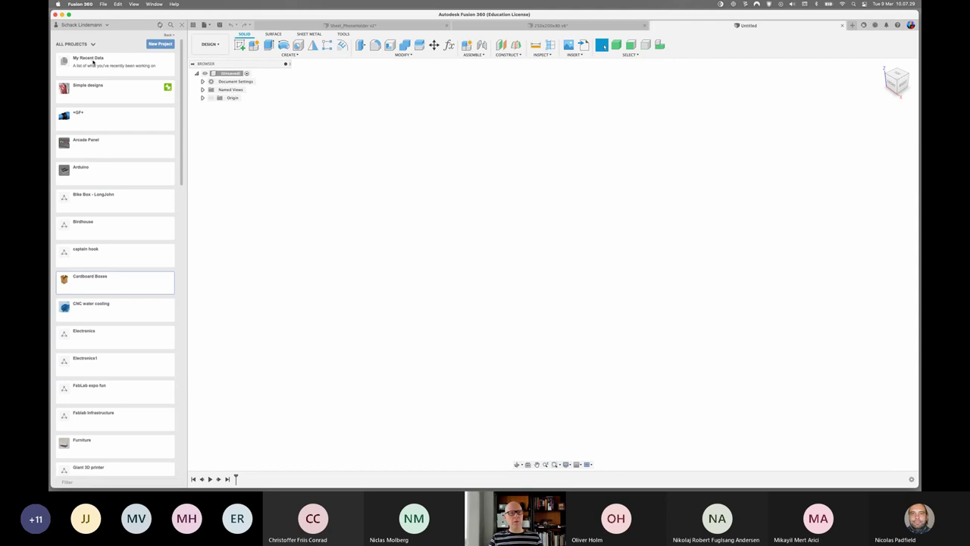
{"action": "scroll", "coordinate": [103, 129], "scroll_direction": "down", "scroll_amount": 3}
{"action": "scroll", "coordinate": [103, 129], "scroll_direction": "down", "scroll_amount": 5}
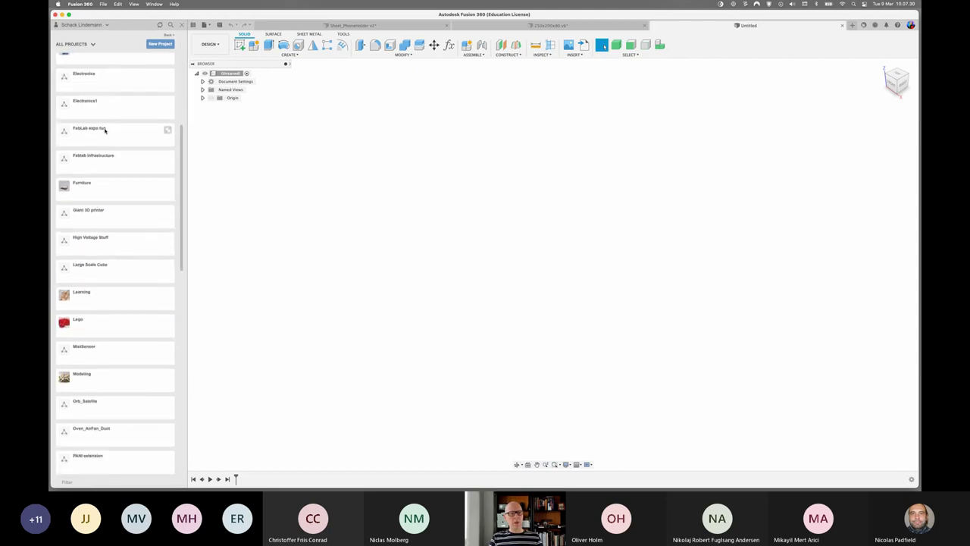
{"action": "left_click", "coordinate": [103, 291]}
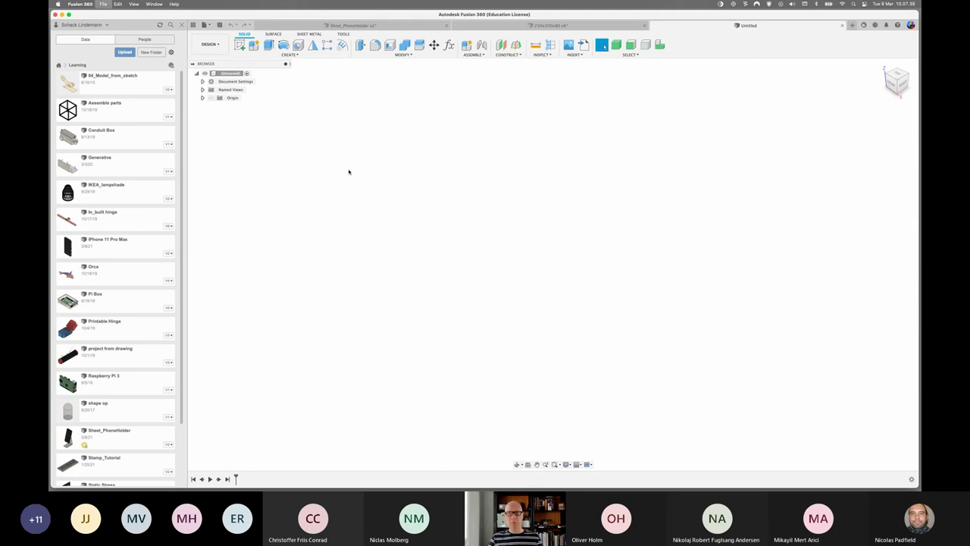
- Save the empty design as 'SheetPhoneHolder' in the Learning project
{"action": "key", "text": "super+s"}
{"action": "type", "text": "SheetPhoneHolder"}
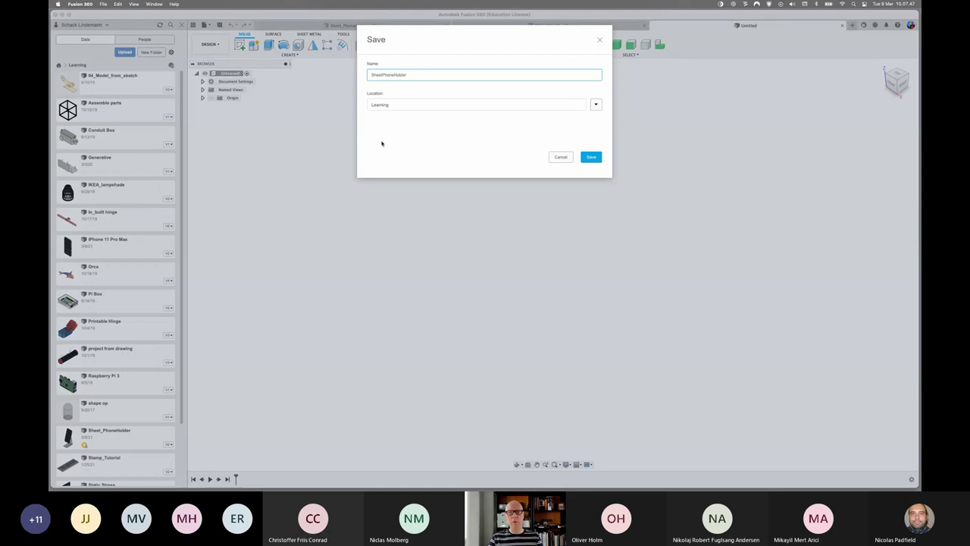
{"action": "left_click", "coordinate": [591, 158]}
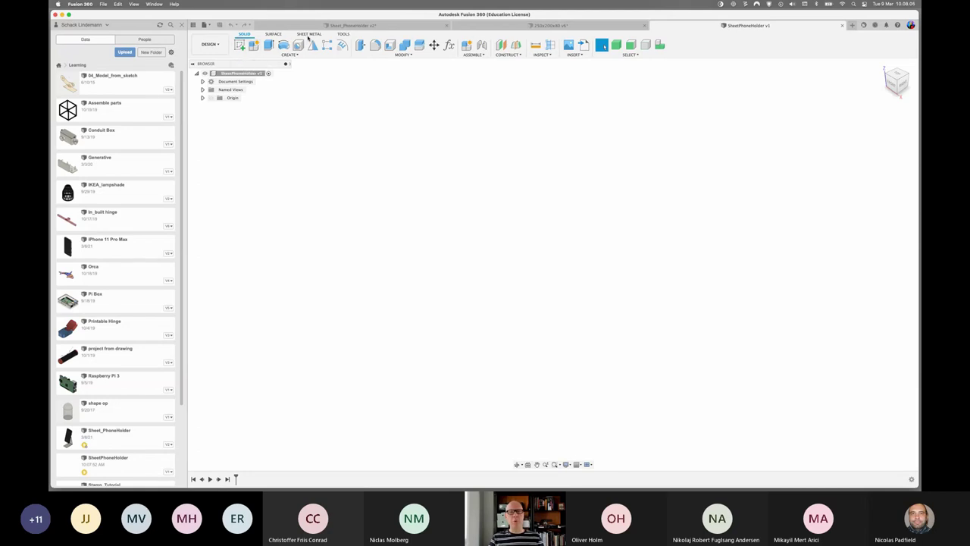
- Show the Sheet Metal toolbar for the SheetPhoneHolder design
{"action": "left_click", "coordinate": [310, 34]}
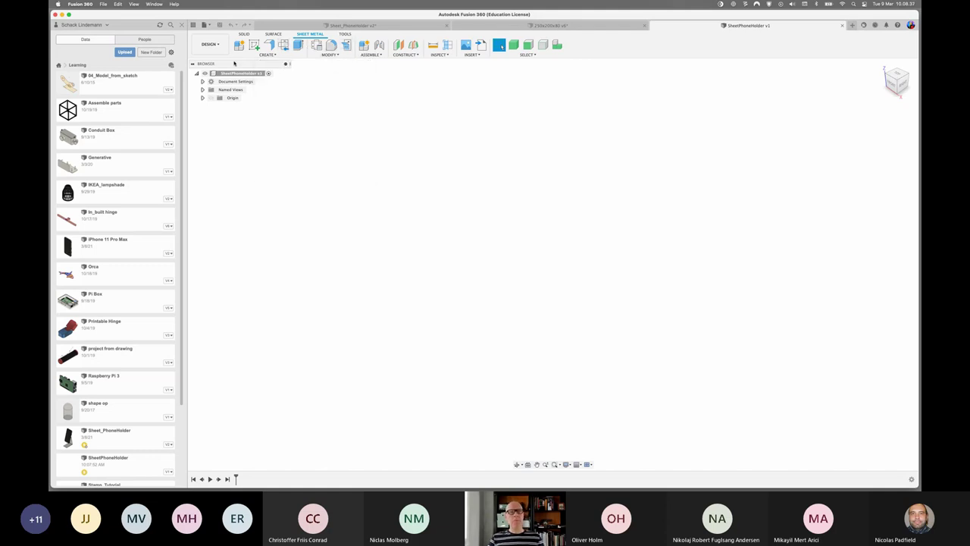
- Start a new component and keep its type as Sheet Metal
{"action": "left_click", "coordinate": [238, 46]}
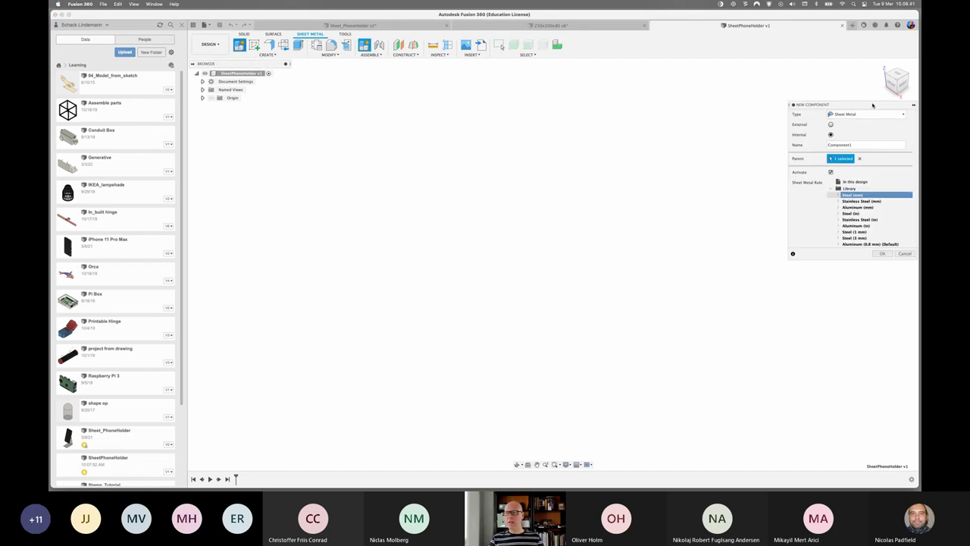
{"action": "left_click_drag", "start_coordinate": [872, 106], "coordinate": [825, 108]}
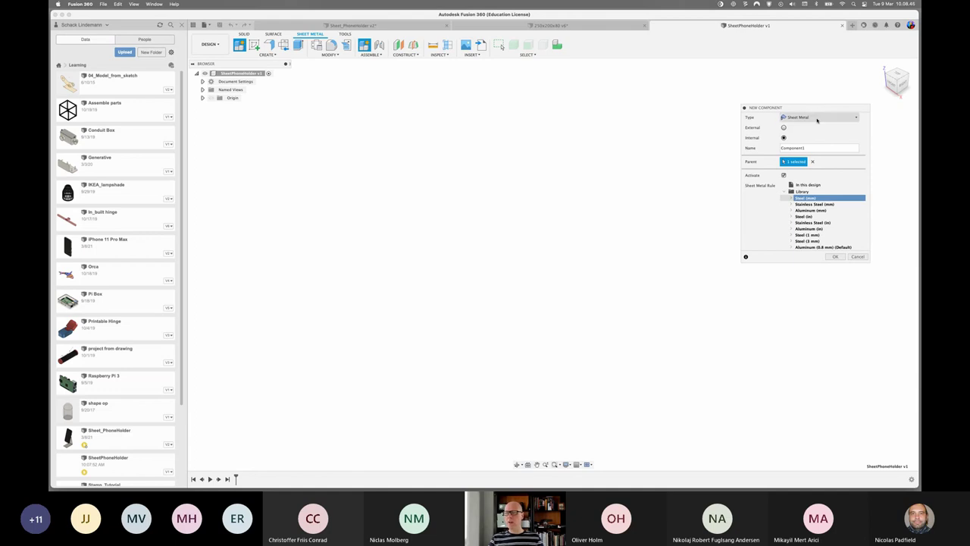
{"action": "left_click", "coordinate": [818, 117]}
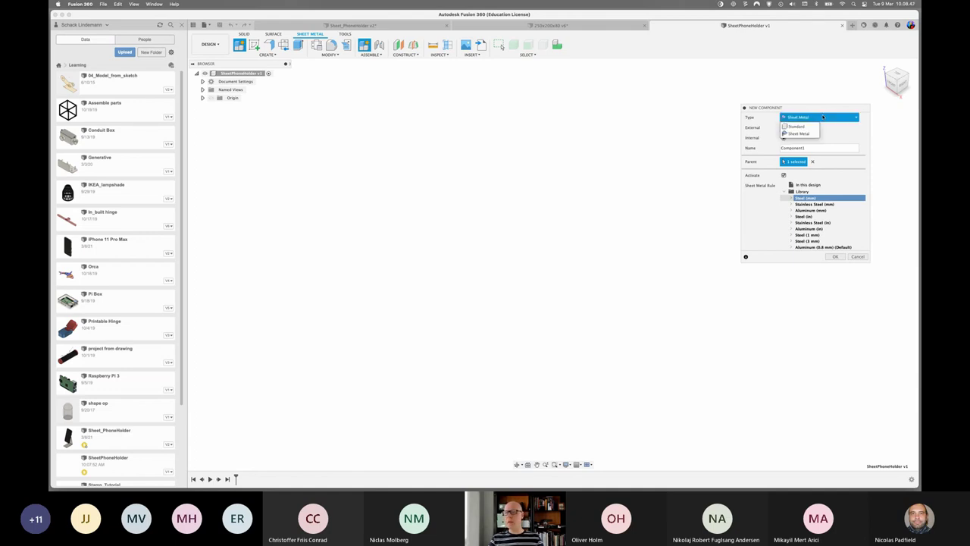
{"action": "left_click", "coordinate": [798, 133]}
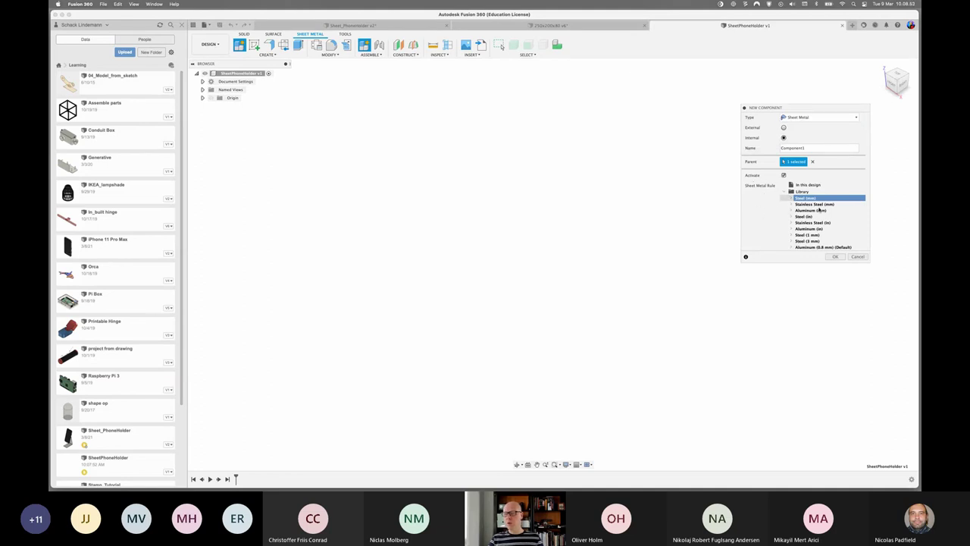
{"action": "scroll", "coordinate": [825, 219], "scroll_direction": "down", "scroll_amount": 2}
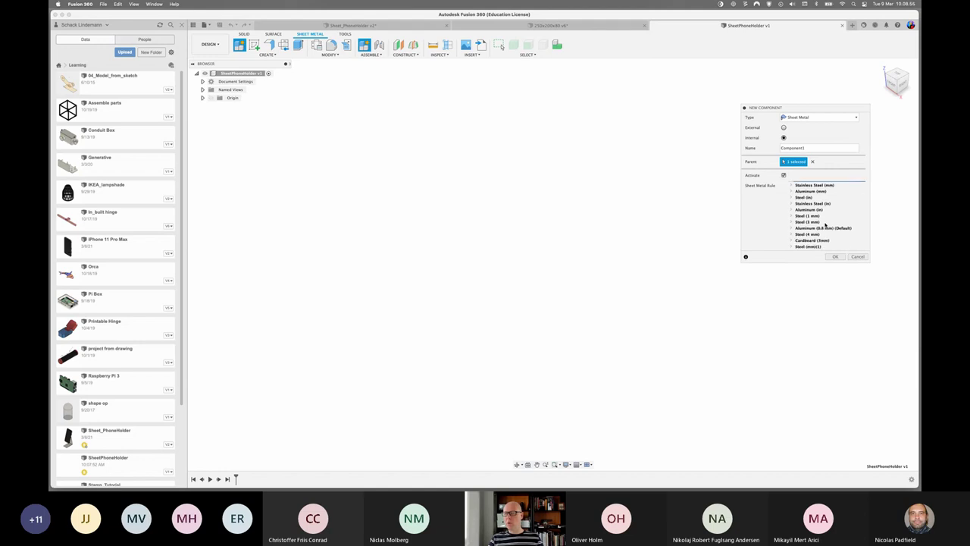
{"action": "scroll", "coordinate": [825, 224], "scroll_direction": "up", "scroll_amount": 2}
{"action": "scroll", "coordinate": [823, 224], "scroll_direction": "down", "scroll_amount": 2}
{"action": "scroll", "coordinate": [819, 220], "scroll_direction": "up", "scroll_amount": 2}
{"action": "scroll", "coordinate": [820, 221], "scroll_direction": "down", "scroll_amount": 2}
{"action": "scroll", "coordinate": [820, 221], "scroll_direction": "up", "scroll_amount": 2}
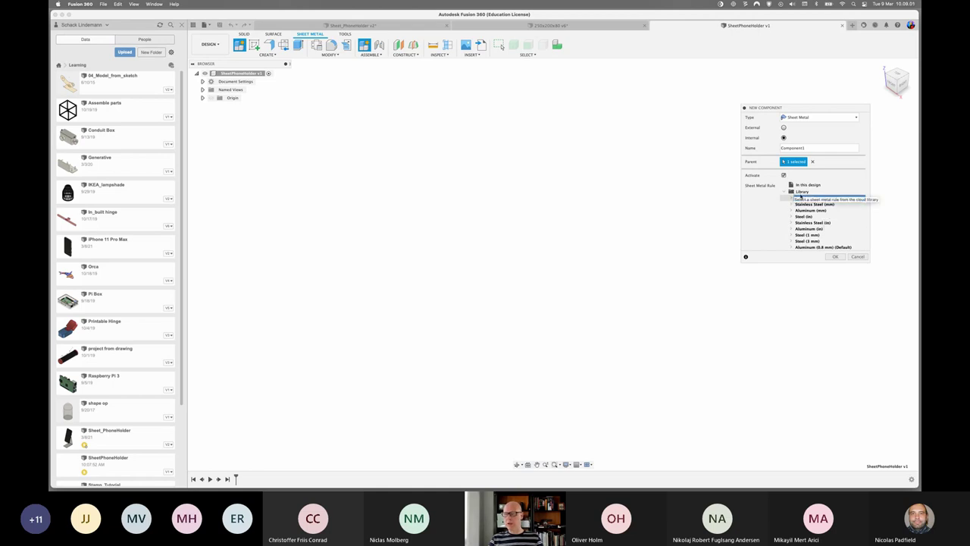
- Assign the Steel (mm) rule at 2.00 mm thickness and create Component1
{"action": "left_click", "coordinate": [813, 199]}
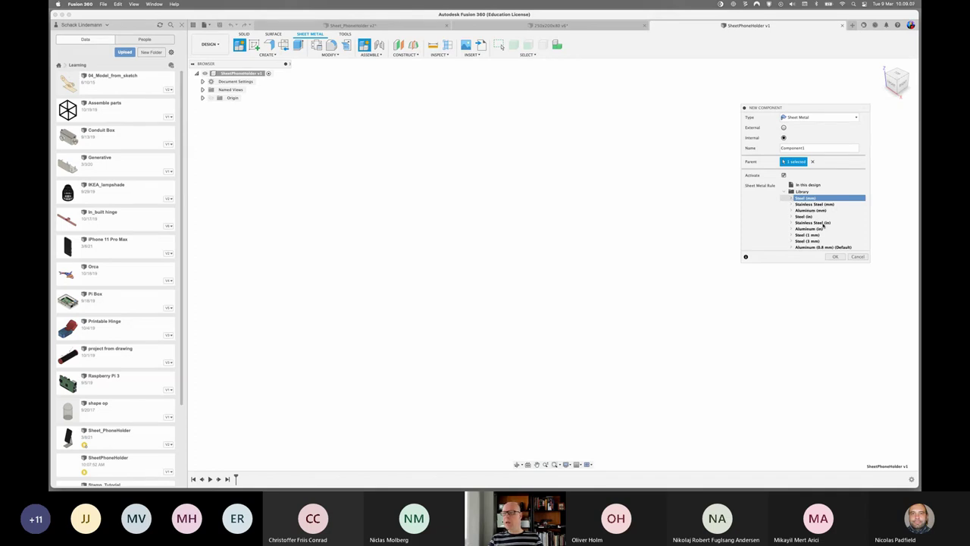
{"action": "scroll", "coordinate": [818, 234], "scroll_direction": "down", "scroll_amount": 3}
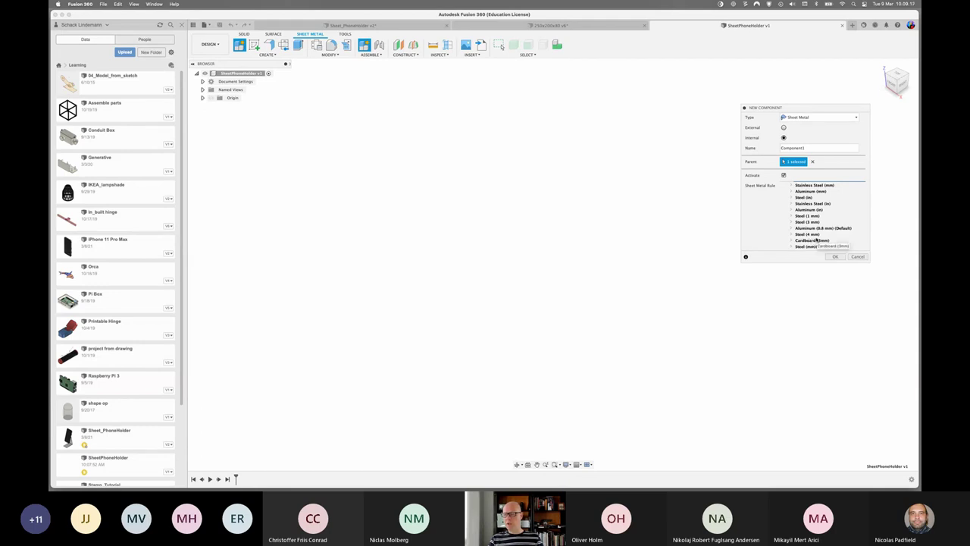
{"action": "scroll", "coordinate": [817, 241], "scroll_direction": "up", "scroll_amount": 3}
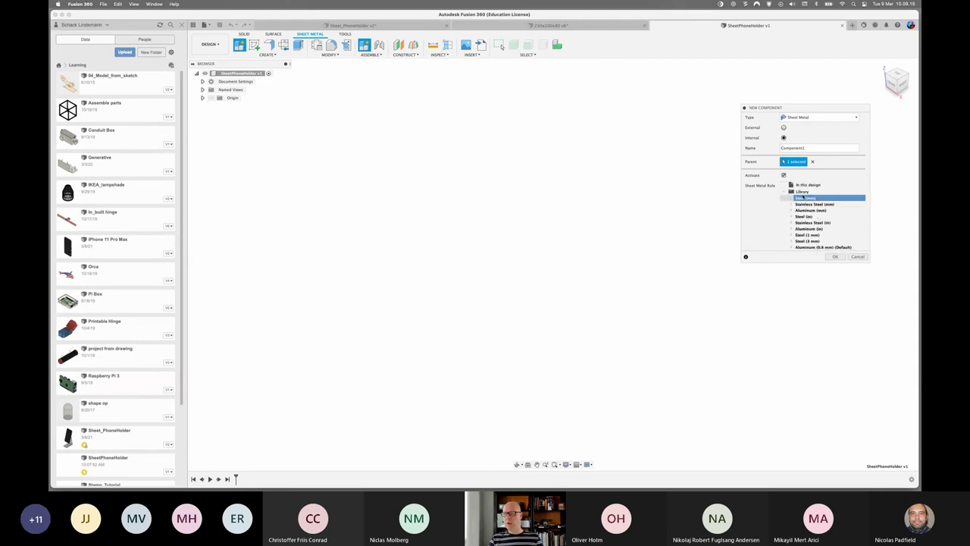
{"action": "left_click", "coordinate": [791, 199]}
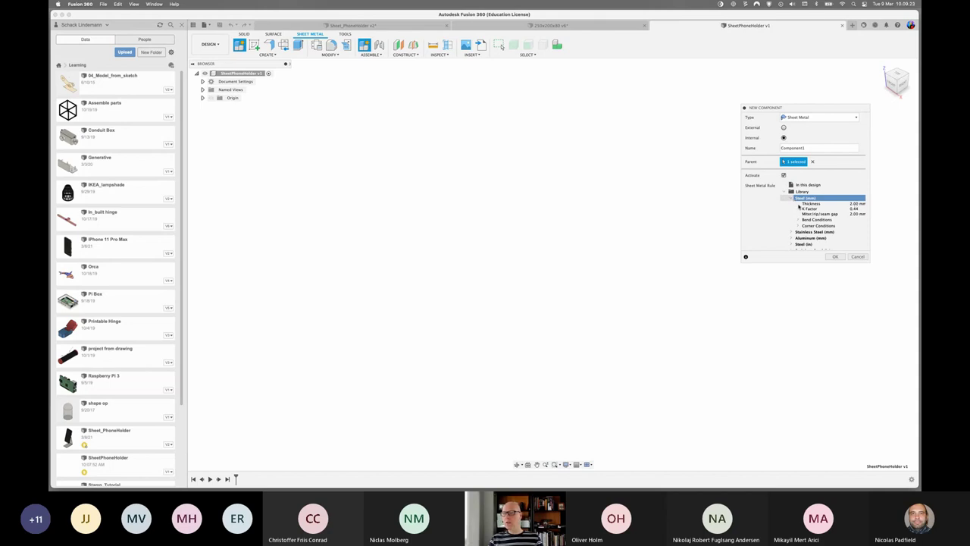
{"action": "left_click", "coordinate": [835, 256]}
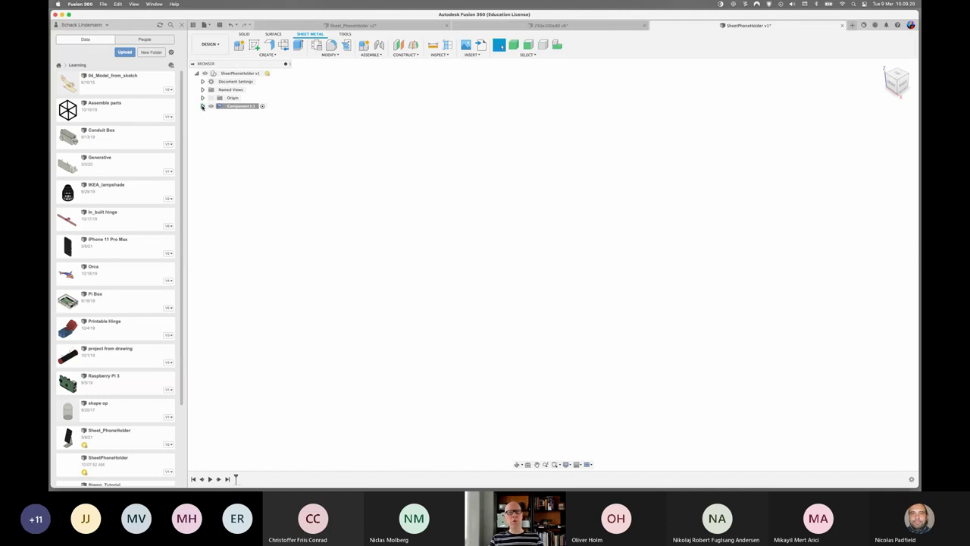
- Expand Component1 in the browser to reveal its Steel (mm) rule and Origin
{"action": "left_click", "coordinate": [202, 106]}
{"action": "mouse_move", "coordinate": [238, 113]}
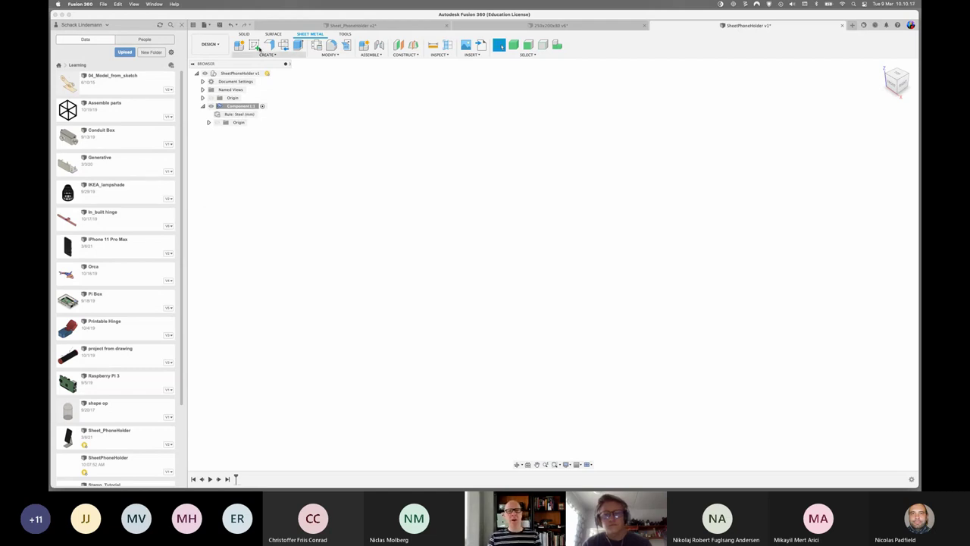
{"action": "left_click", "coordinate": [255, 45]}
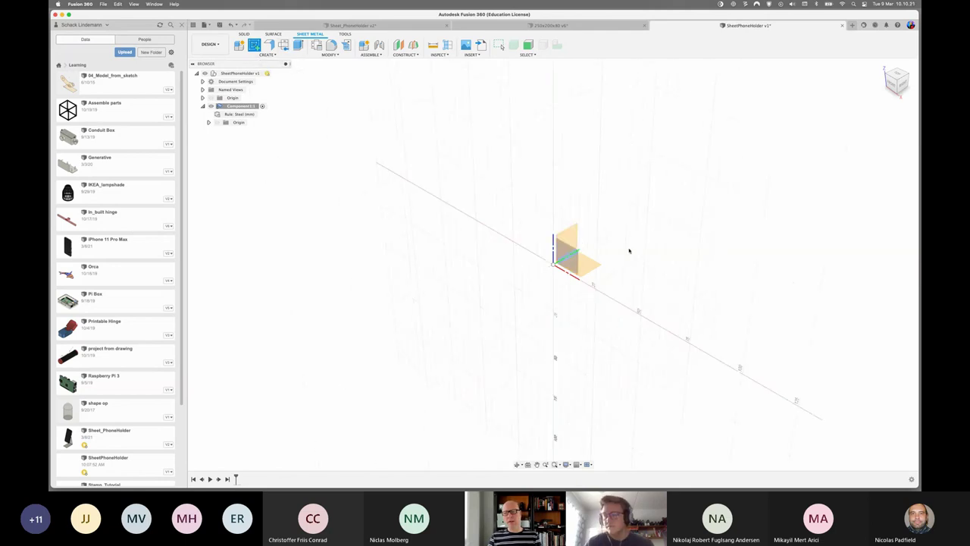
{"action": "left_click", "coordinate": [588, 267]}
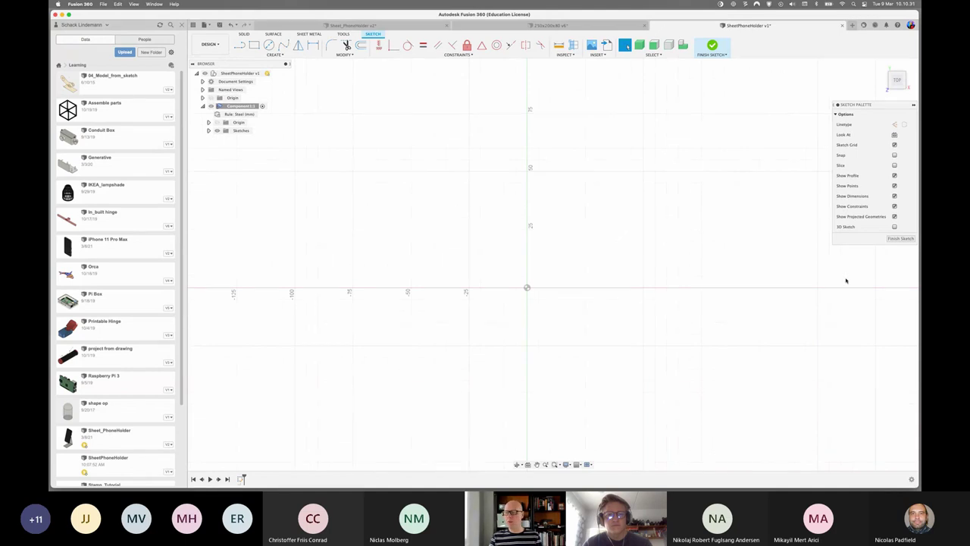
{"action": "key", "text": "super+z"}
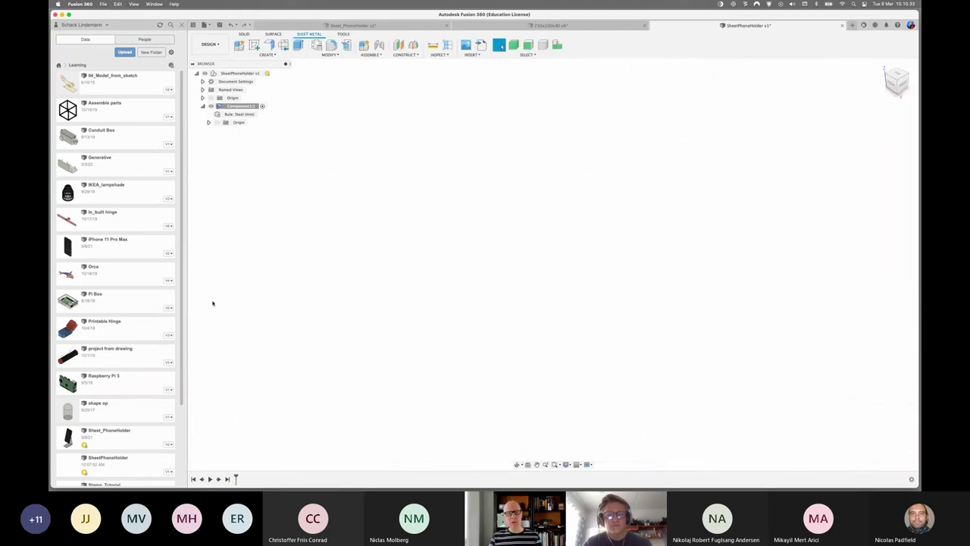
- Insert the iPhone 11 Pro Max design and rotate it 180° about Z to face front
{"action": "right_click", "coordinate": [108, 252]}
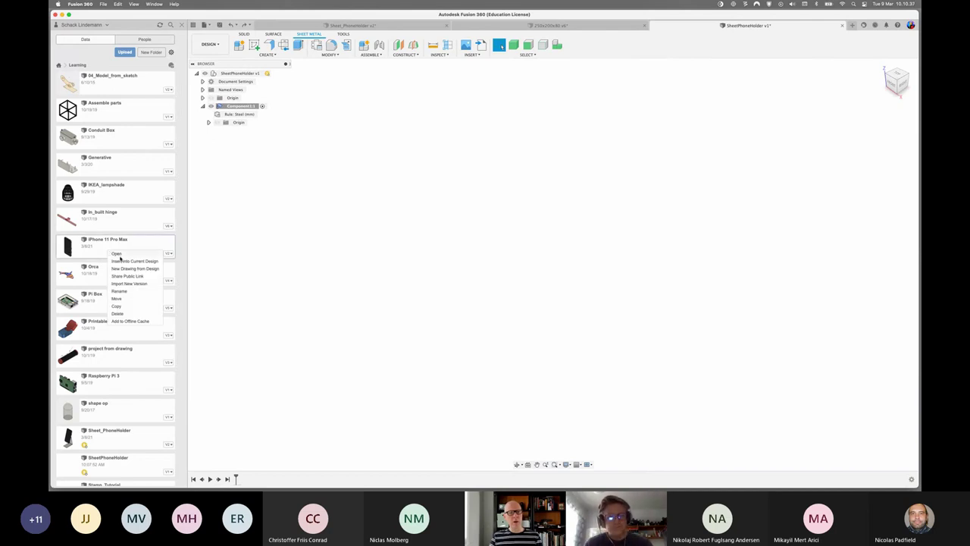
{"action": "left_click", "coordinate": [121, 261]}
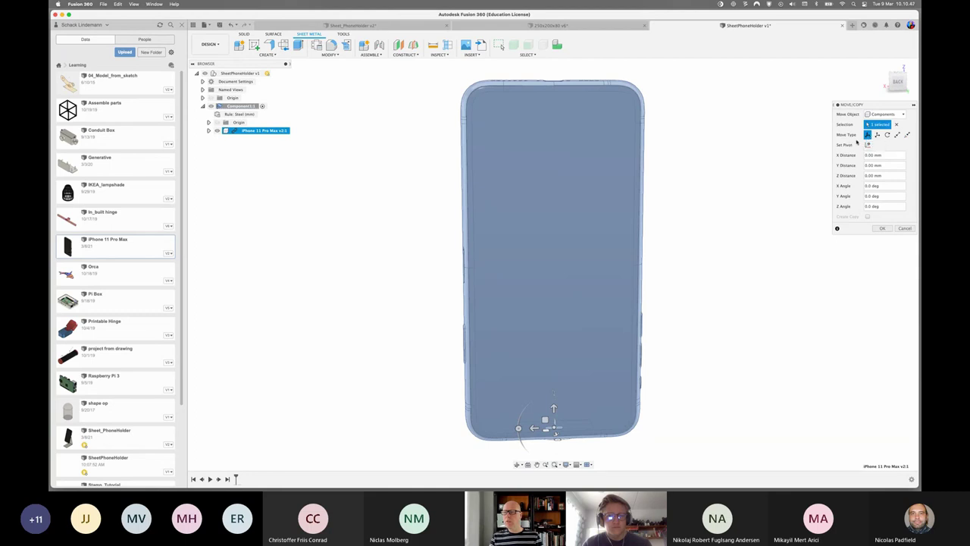
{"action": "left_click", "coordinate": [896, 124]}
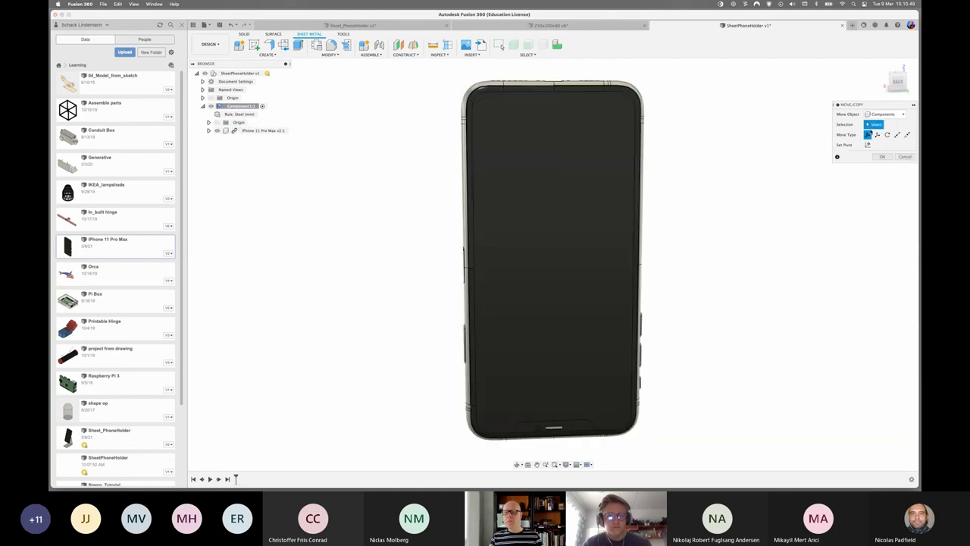
{"action": "left_click", "coordinate": [534, 254]}
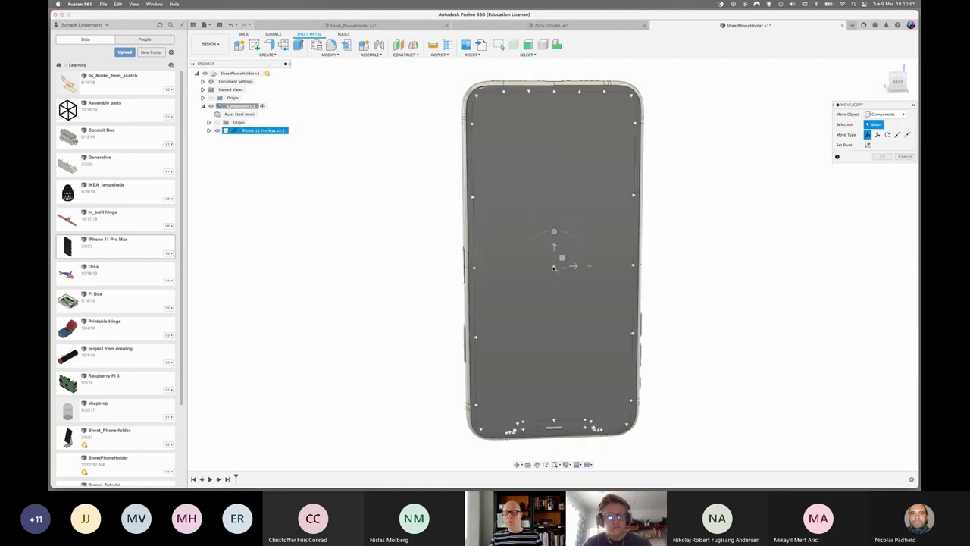
{"action": "left_click", "coordinate": [554, 233]}
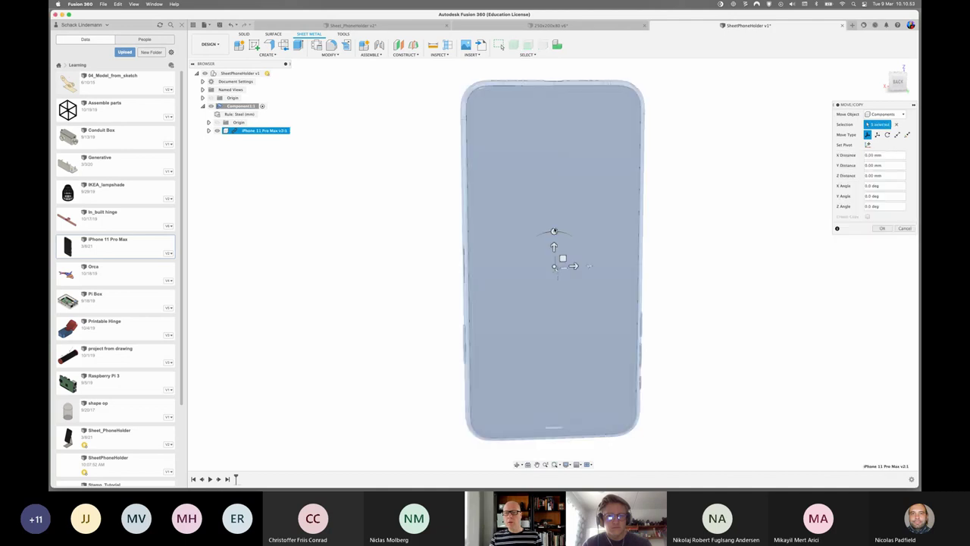
{"action": "left_click_drag", "start_coordinate": [554, 231], "coordinate": [558, 330]}
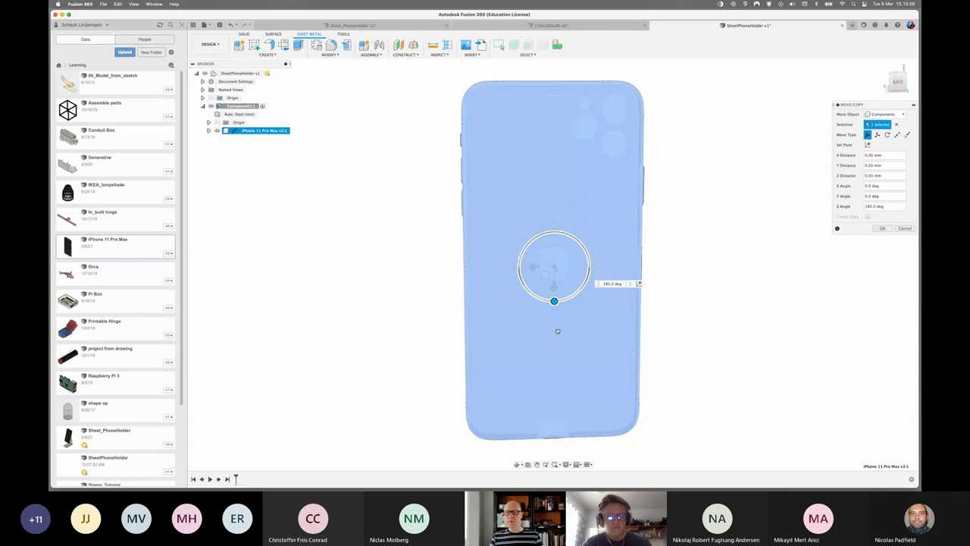
{"action": "mouse_move", "coordinate": [558, 330]}
{"action": "middle_mouse_down", "text": "shift"}
{"action": "mouse_move", "coordinate": [436, 206]}
{"action": "mouse_move", "coordinate": [353, 199]}
{"action": "middle_mouse_up", "text": "shift"}
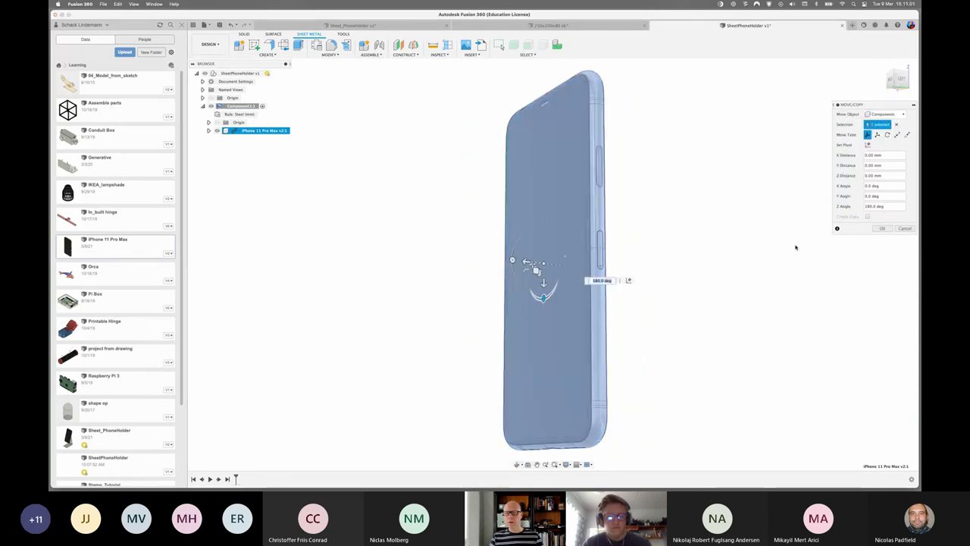
{"action": "left_click", "coordinate": [881, 229]}
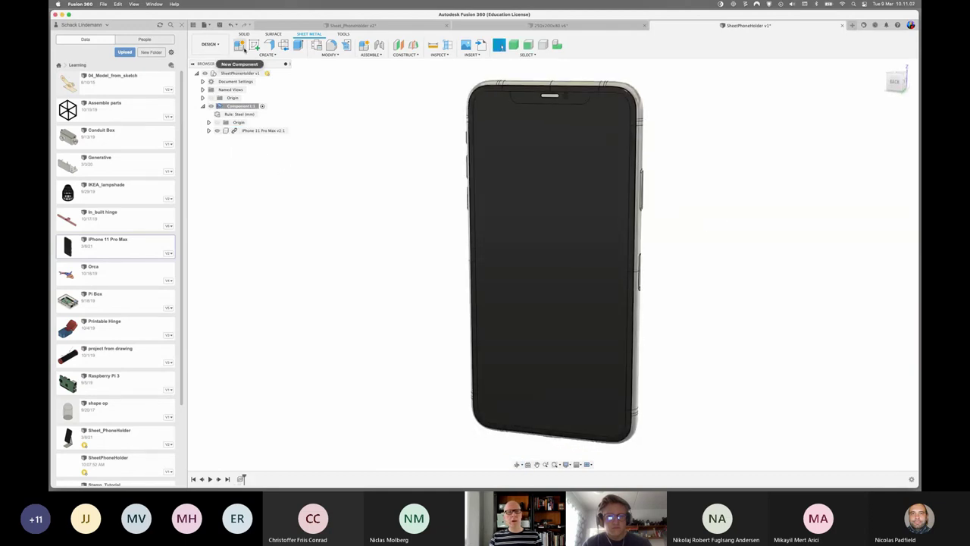
- Move the iPhone component -110 mm along the Z axis
{"action": "left_click", "coordinate": [254, 45]}
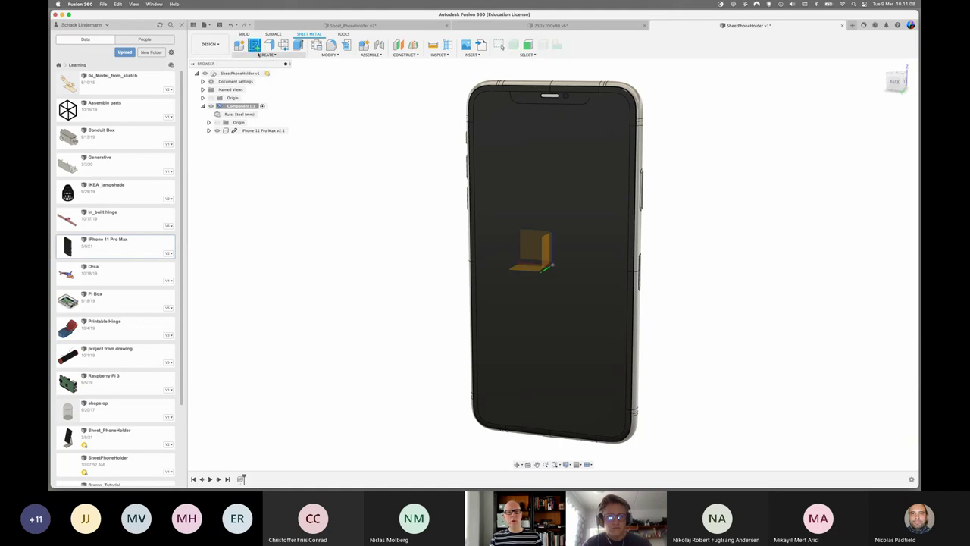
{"action": "key", "text": "Escape"}
{"action": "left_click", "coordinate": [261, 130]}
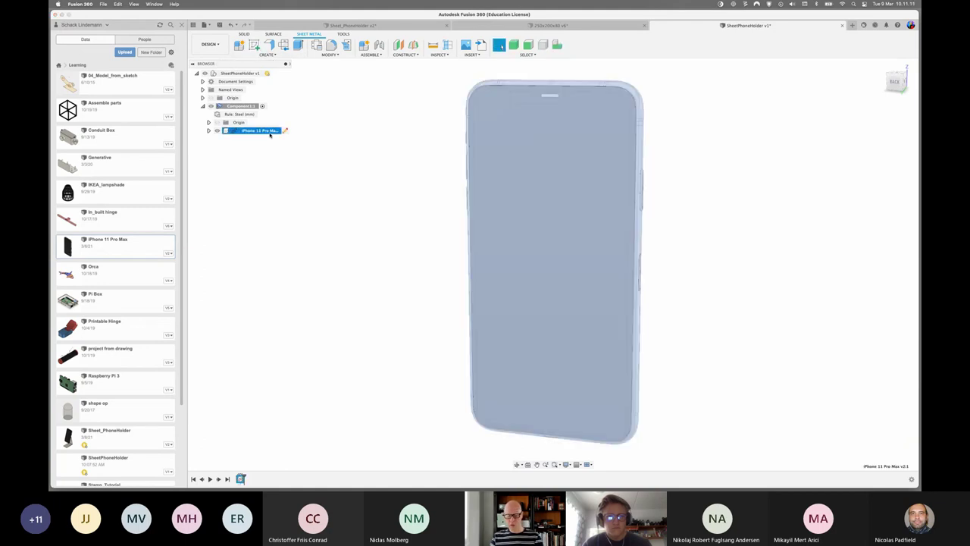
{"action": "key", "text": "m"}
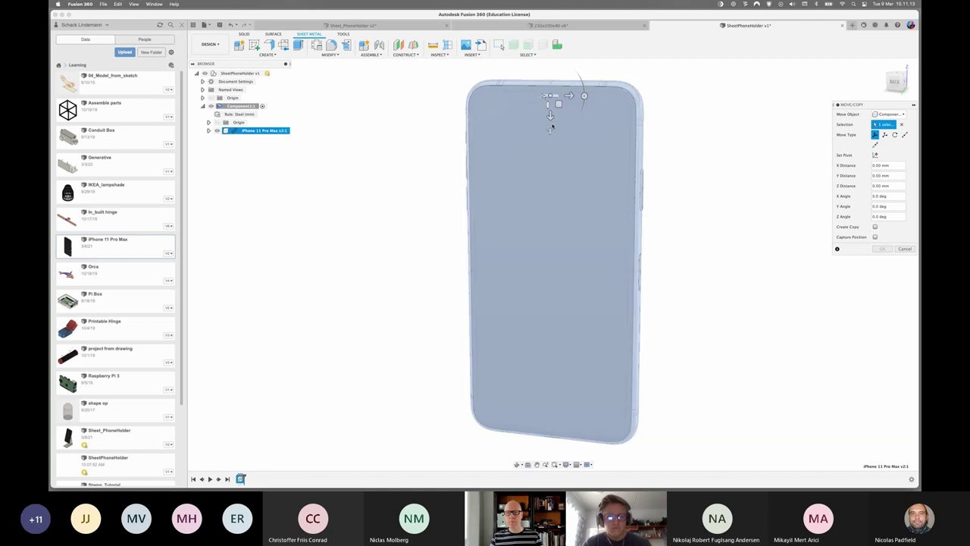
{"action": "left_click_drag", "start_coordinate": [551, 128], "coordinate": [550, 84]}
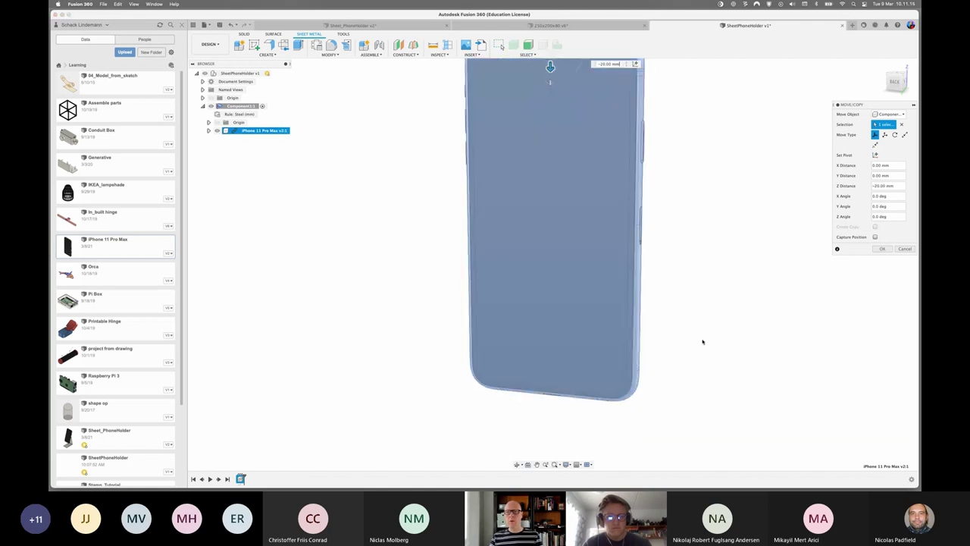
{"action": "scroll", "coordinate": [702, 342], "scroll_direction": "down", "scroll_amount": 3}
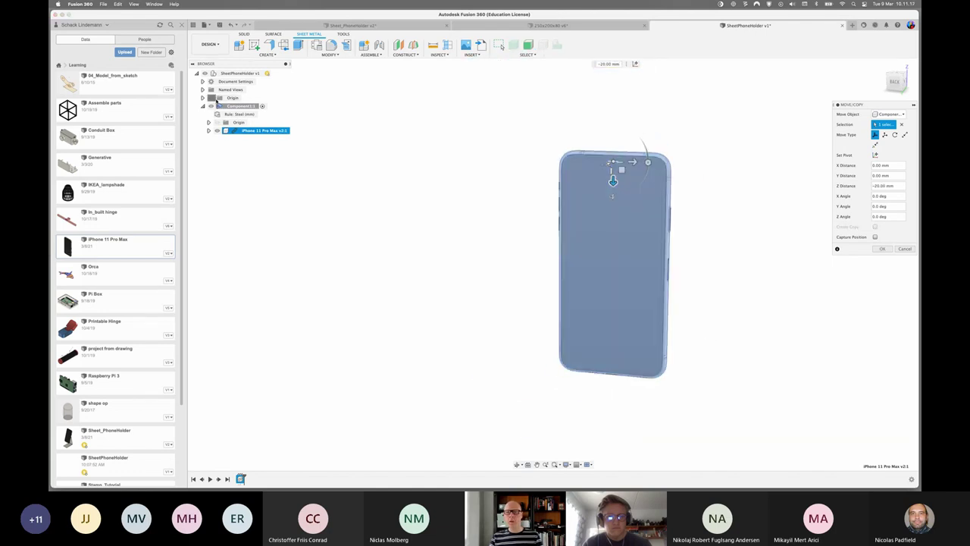
{"action": "left_click_drag", "start_coordinate": [613, 181], "coordinate": [614, 64]}
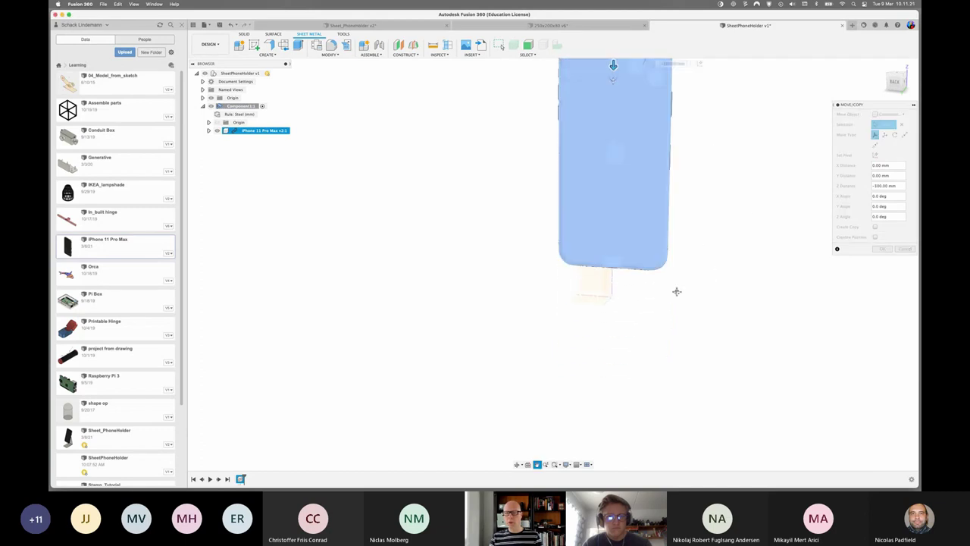
{"action": "middle_click_drag", "start_coordinate": [676, 290], "coordinate": [635, 361]}
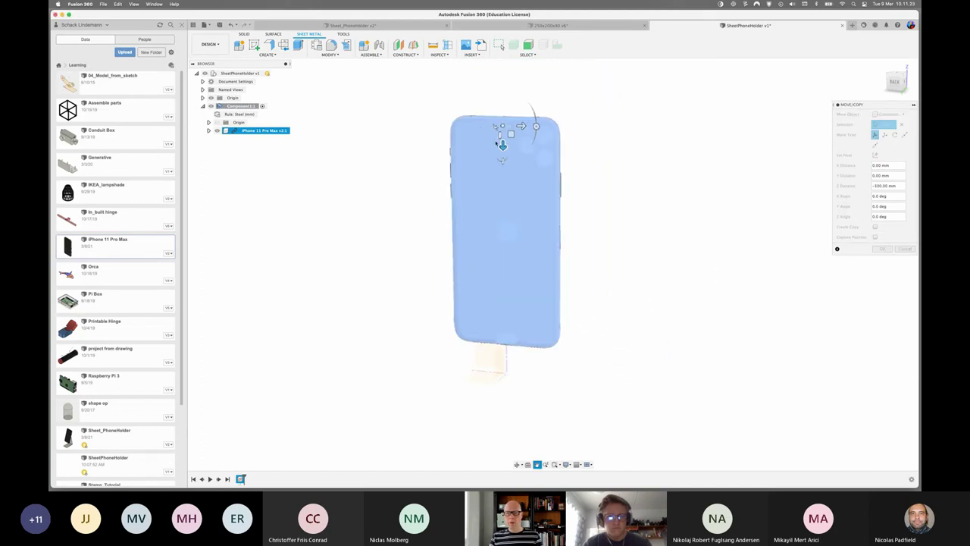
{"action": "left_click_drag", "start_coordinate": [503, 144], "coordinate": [502, 131]}
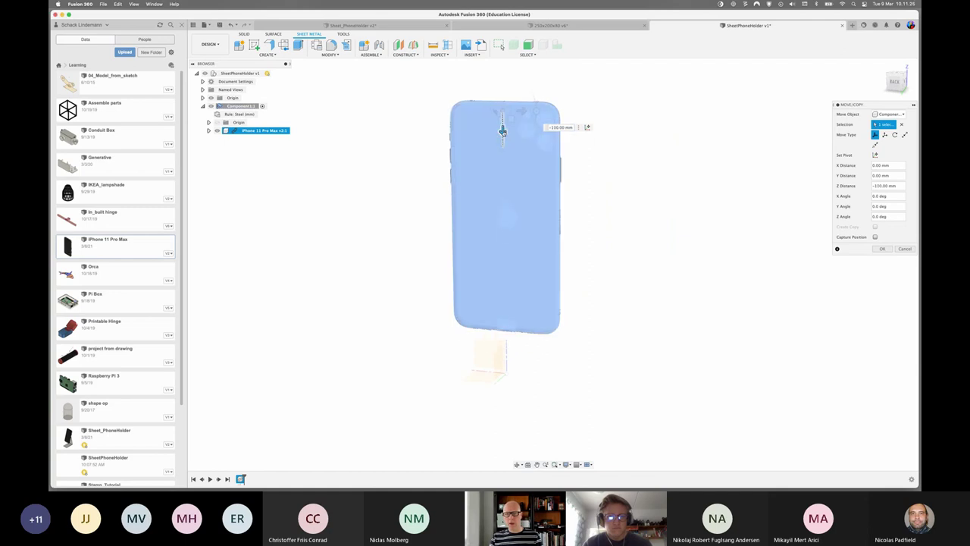
- Tilt the phone -10° about the X axis so it leans back, and confirm the move
{"action": "middle_click_drag", "start_coordinate": [747, 266], "coordinate": [700, 275], "text": "shift"}
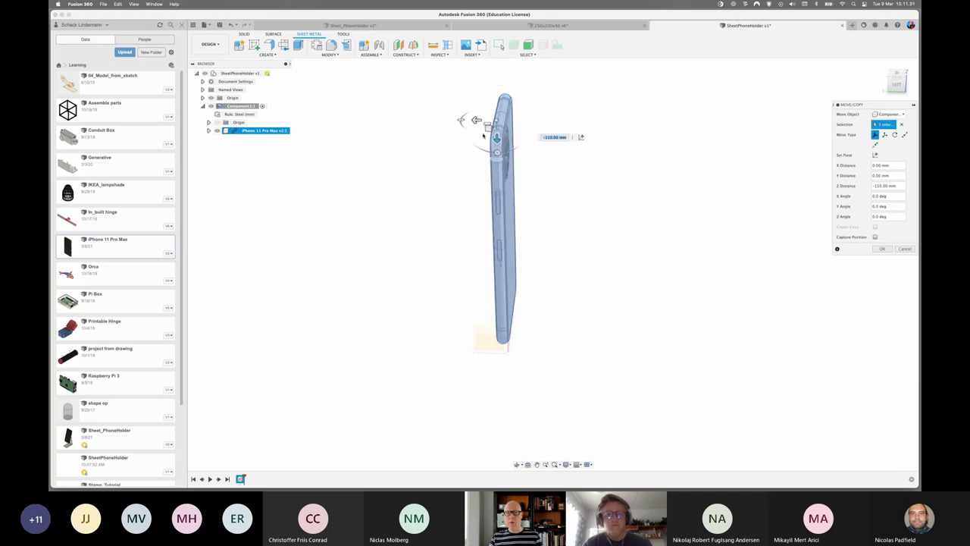
{"action": "left_click_drag", "start_coordinate": [496, 152], "coordinate": [491, 152]}
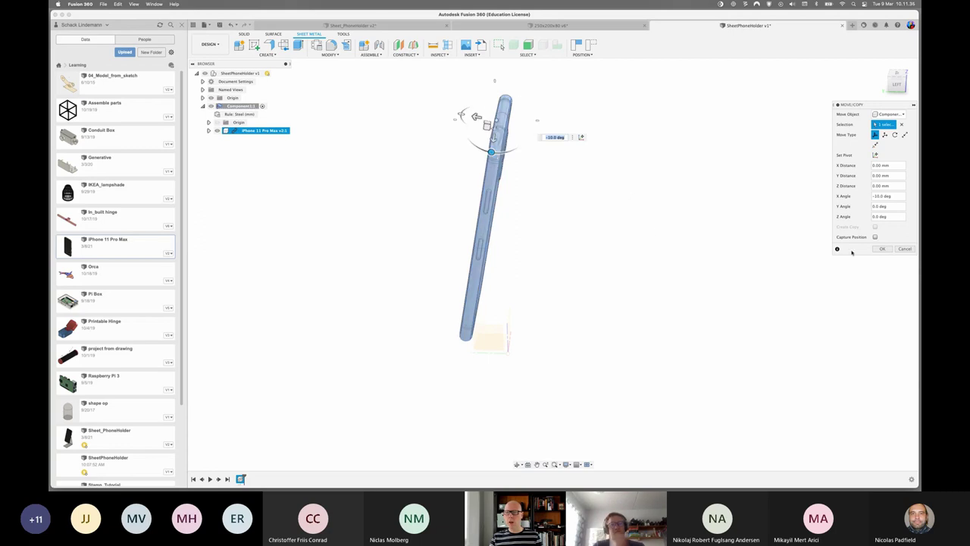
{"action": "mouse_move", "coordinate": [589, 307]}
{"action": "middle_mouse_down", "text": "shift"}
{"action": "mouse_move", "coordinate": [599, 285]}
{"action": "mouse_move", "coordinate": [606, 296]}
{"action": "mouse_move", "coordinate": [566, 303]}
{"action": "middle_mouse_up", "text": "shift"}
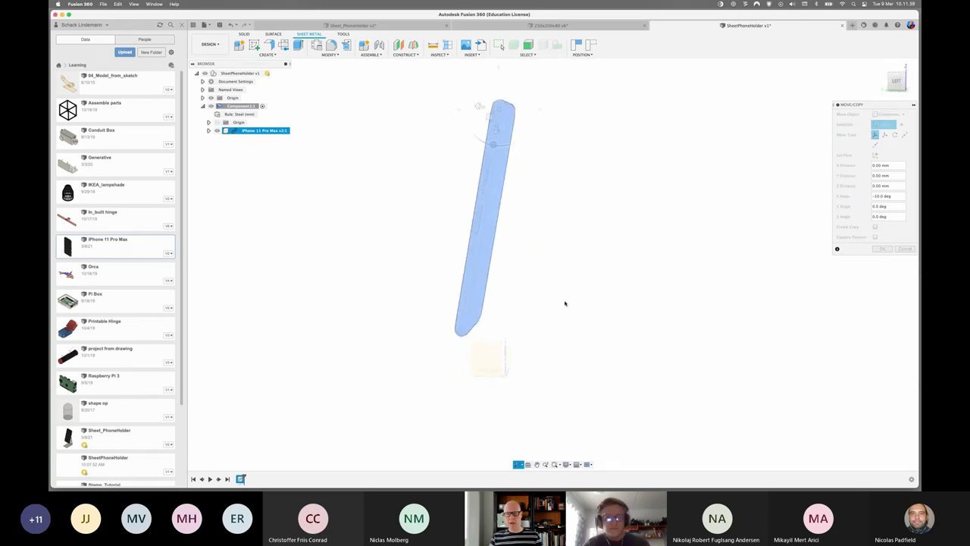
{"action": "left_click", "coordinate": [882, 248]}
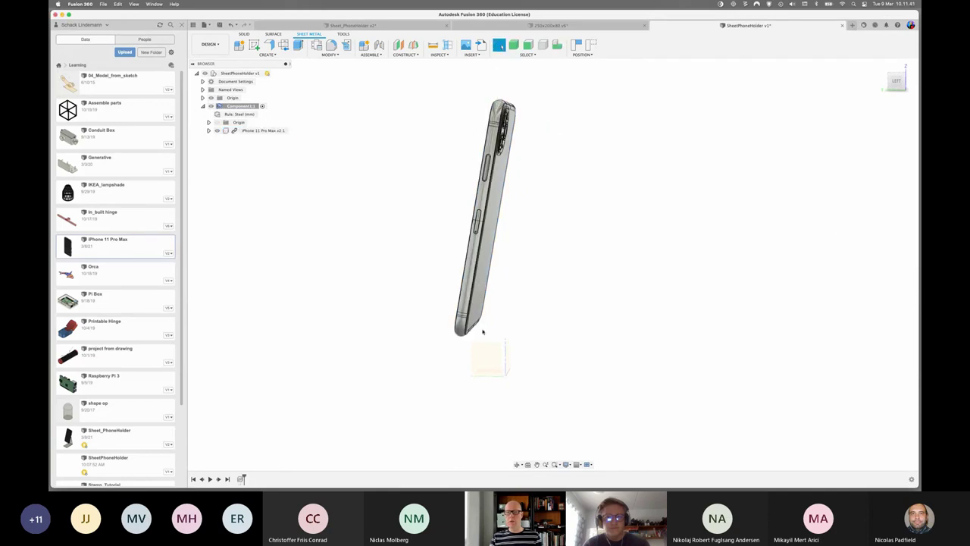
{"action": "mouse_move", "coordinate": [423, 329]}
{"action": "middle_mouse_down", "text": "shift"}
{"action": "mouse_move", "coordinate": [485, 338]}
{"action": "mouse_move", "coordinate": [477, 333]}
{"action": "middle_mouse_up", "text": "shift"}
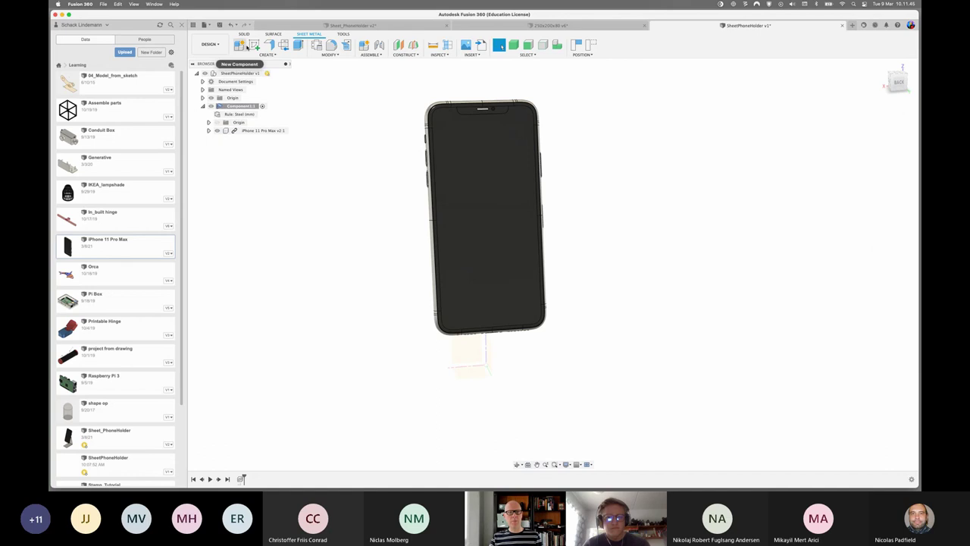
- Start a sketch on the XY plane, viewed straight down and rotated to face the phone's base
{"action": "left_click", "coordinate": [255, 46]}
{"action": "left_click", "coordinate": [508, 319]}
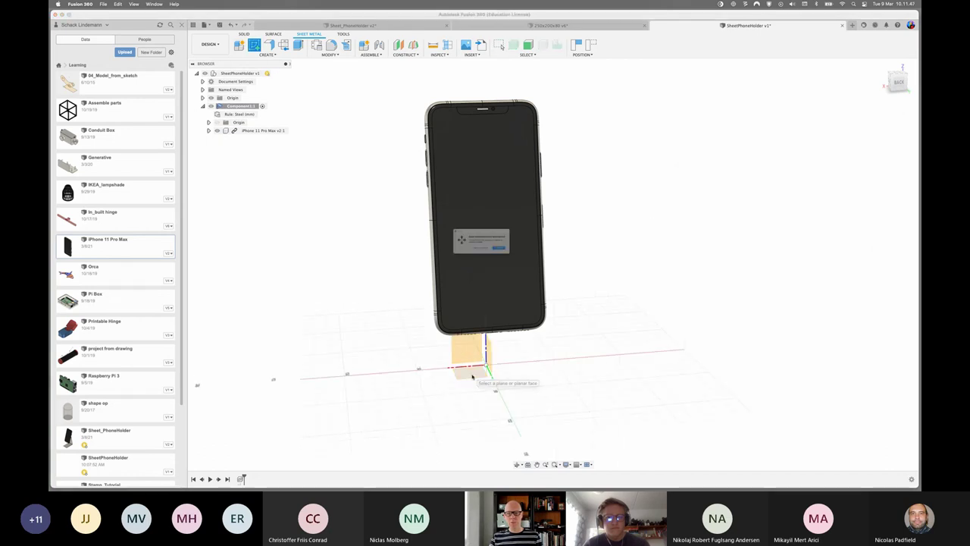
{"action": "left_click", "coordinate": [486, 255]}
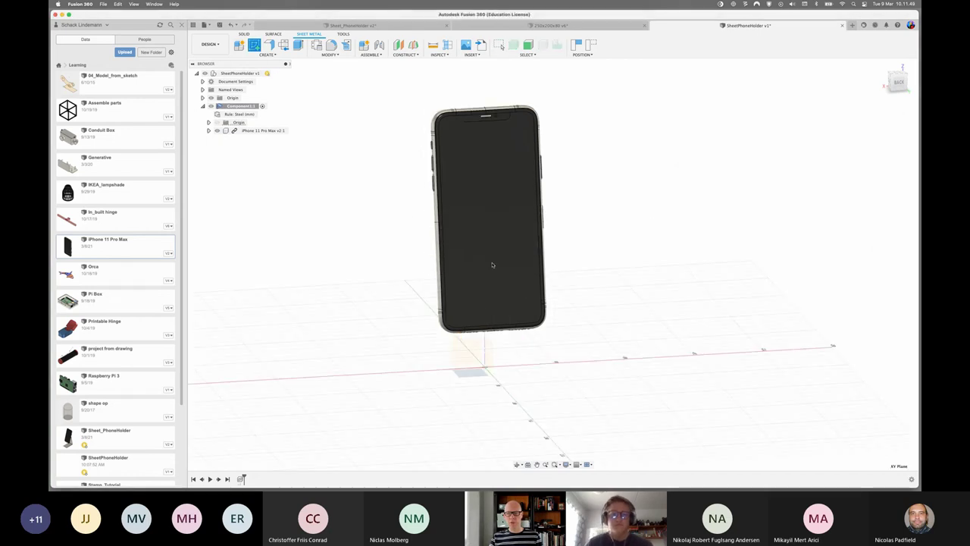
{"action": "mouse_move", "coordinate": [463, 335]}
{"action": "middle_mouse_down", "text": "shift"}
{"action": "mouse_move", "coordinate": [516, 295]}
{"action": "mouse_move", "coordinate": [482, 310]}
{"action": "middle_mouse_up", "text": "shift"}
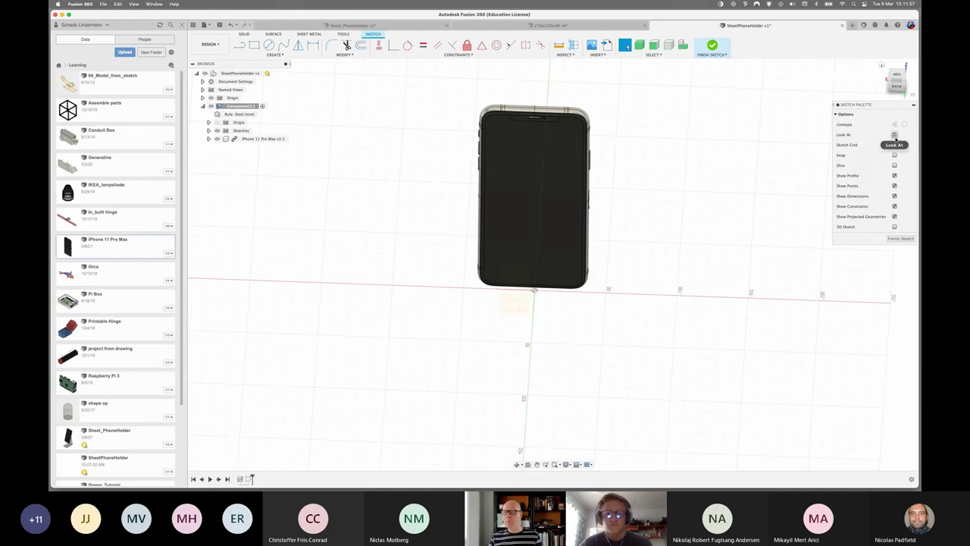
{"action": "left_click", "coordinate": [894, 135]}
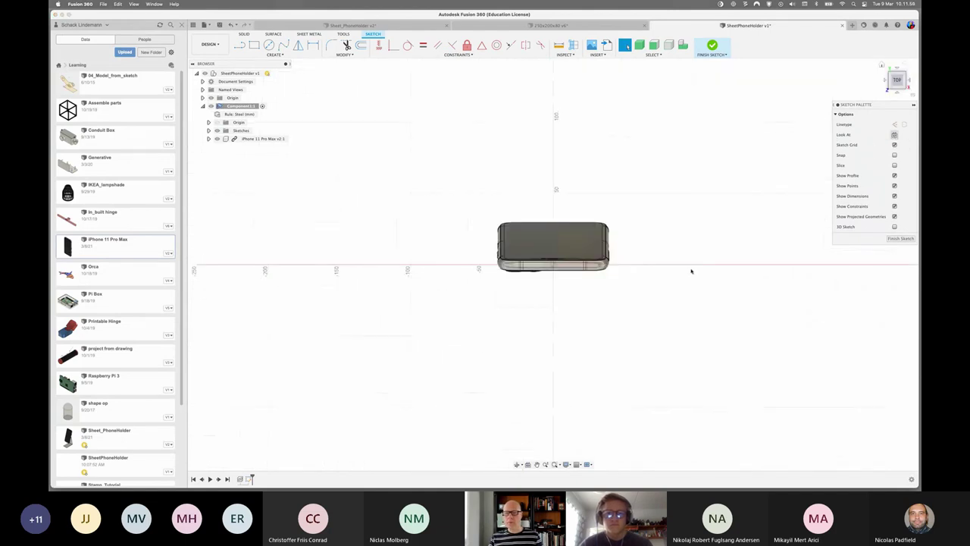
{"action": "mouse_move", "coordinate": [898, 79]}
{"action": "left_click", "coordinate": [911, 65]}
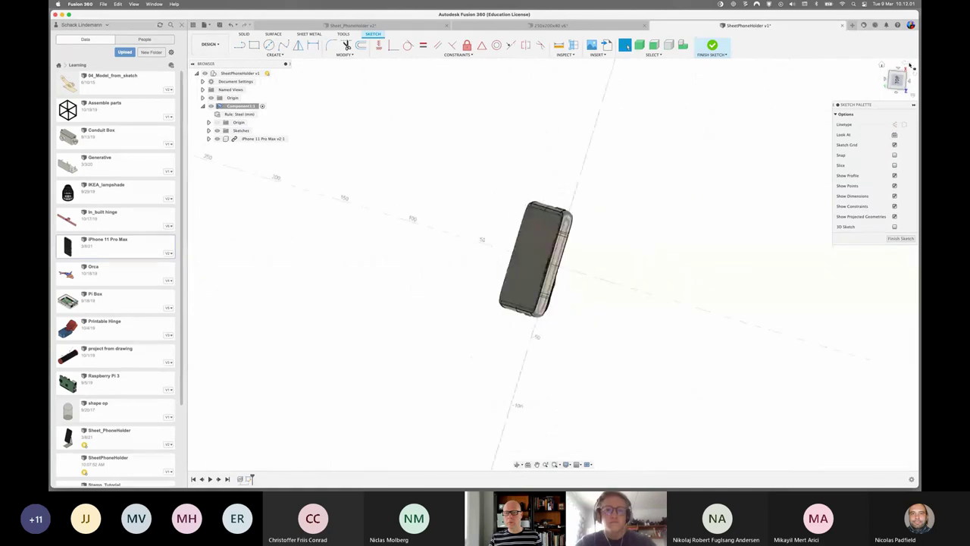
{"action": "left_click", "coordinate": [911, 66]}
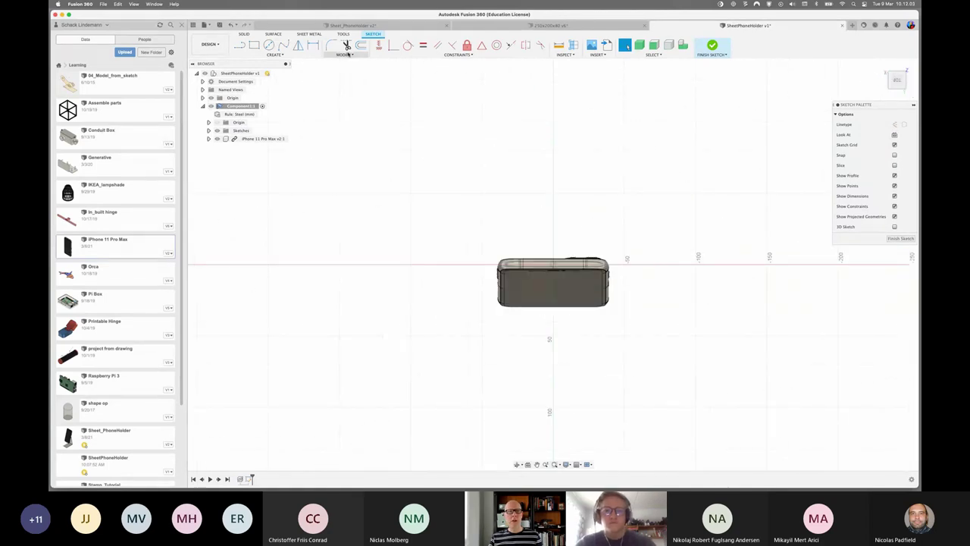
{"action": "left_click", "coordinate": [255, 46]}
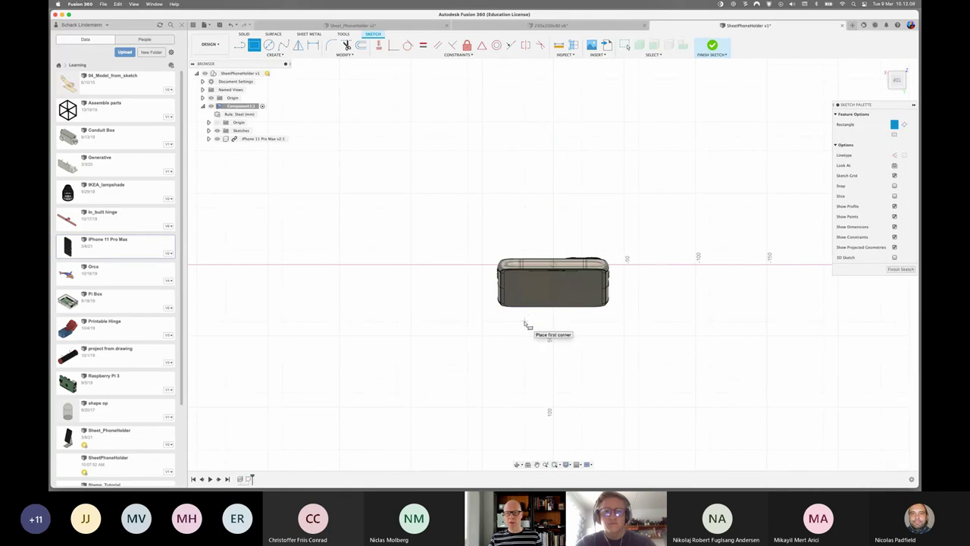
- Draw a 50 mm by 90 mm rectangle starting below the phone's base
{"action": "left_click", "coordinate": [497, 319]}
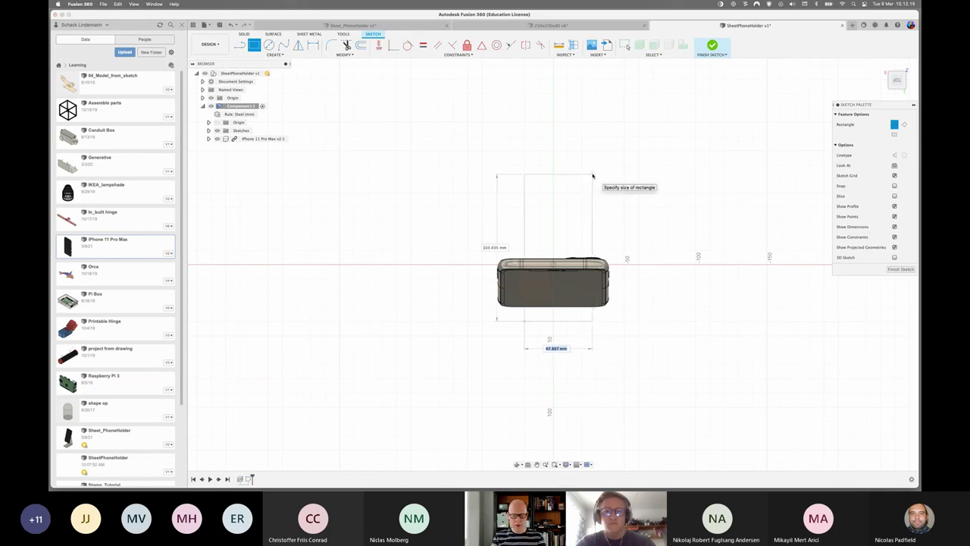
{"action": "type", "text": "50"}
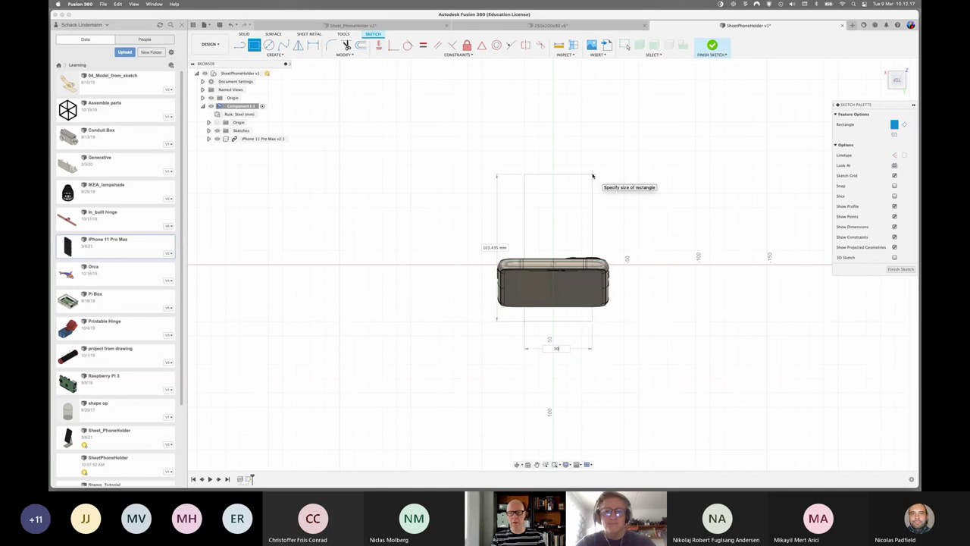
{"action": "key", "text": "Tab"}
{"action": "key", "text": "Tab"}
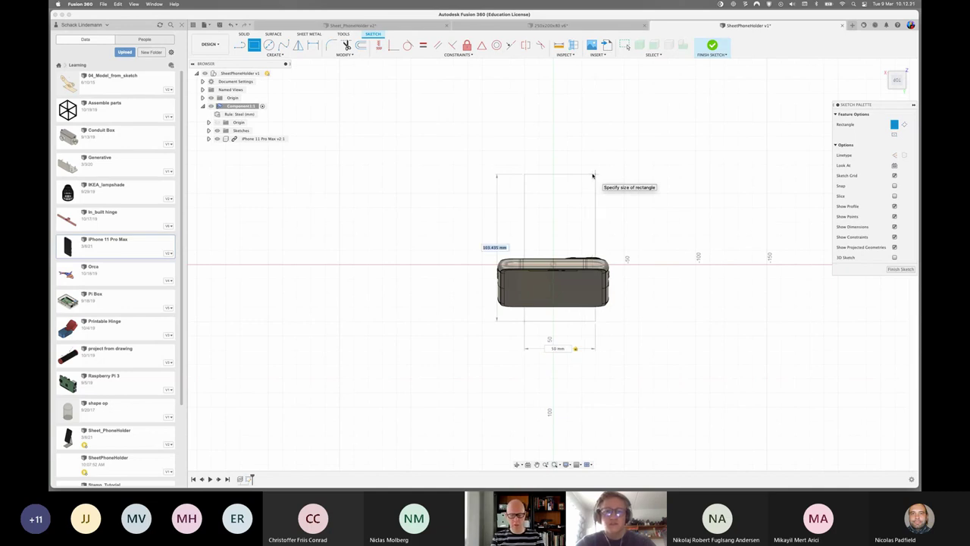
{"action": "type", "text": "90"}
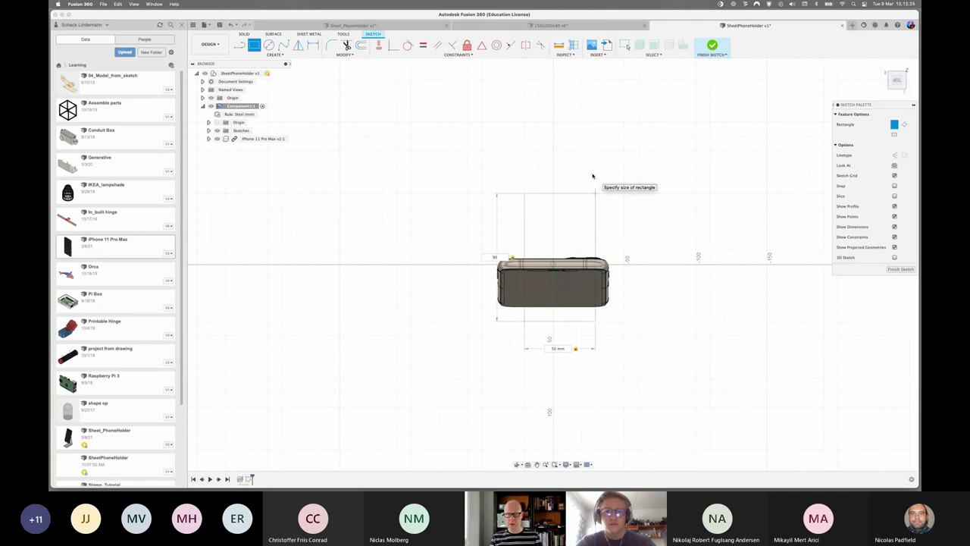
{"action": "key", "text": "Return"}
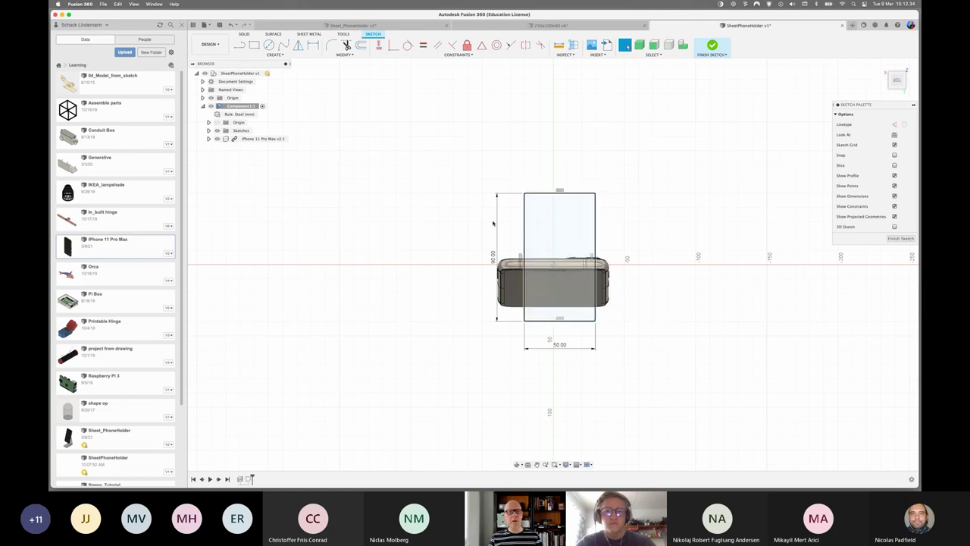
- Hide the phone and draw a construction line from the origin down to the rectangle's bottom edge
{"action": "left_click", "coordinate": [219, 139]}
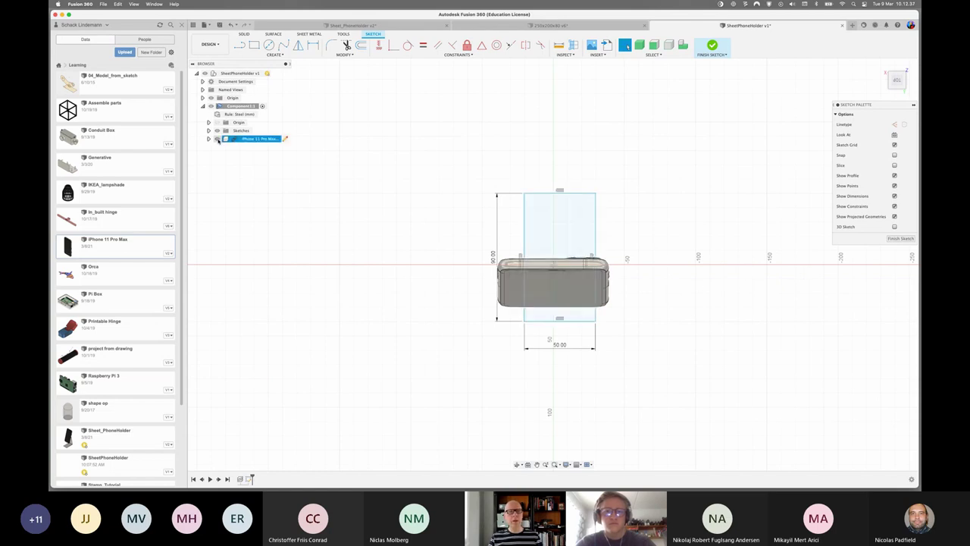
{"action": "left_click", "coordinate": [218, 139]}
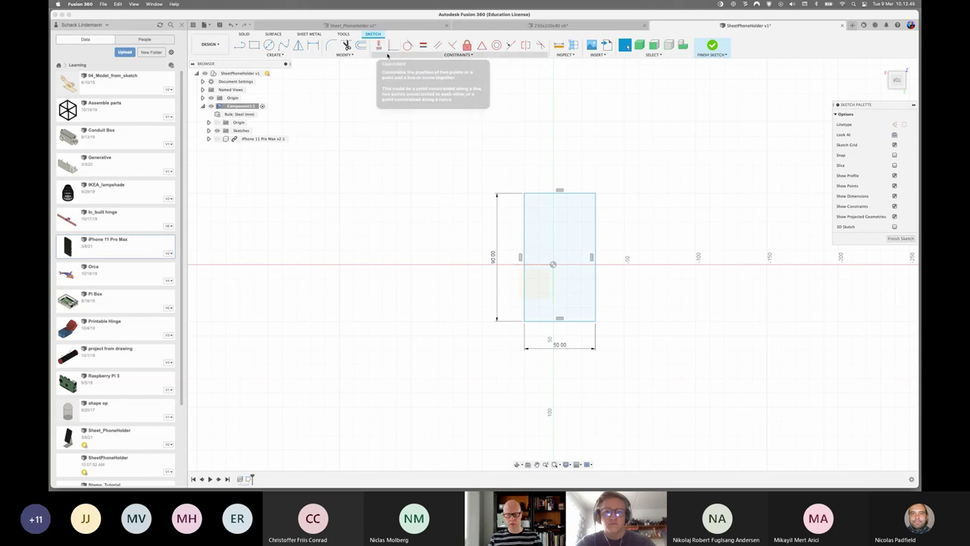
{"action": "key", "text": "l"}
{"action": "key", "text": "x"}
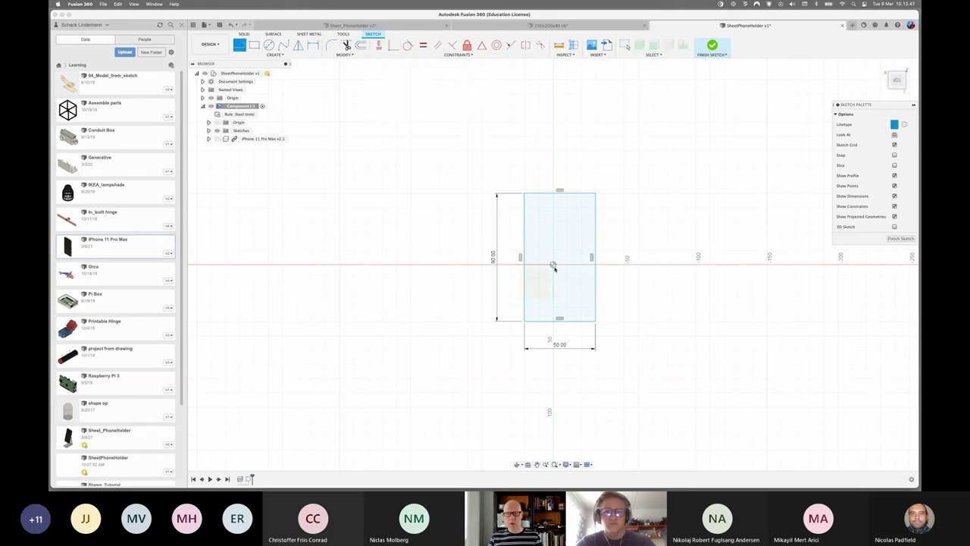
{"action": "left_click", "coordinate": [553, 265]}
{"action": "double_click", "coordinate": [557, 321]}
- Constrain the line end to the bottom edge's midpoint, centring the rectangle, and finish the sketch
{"action": "left_click", "coordinate": [481, 44]}
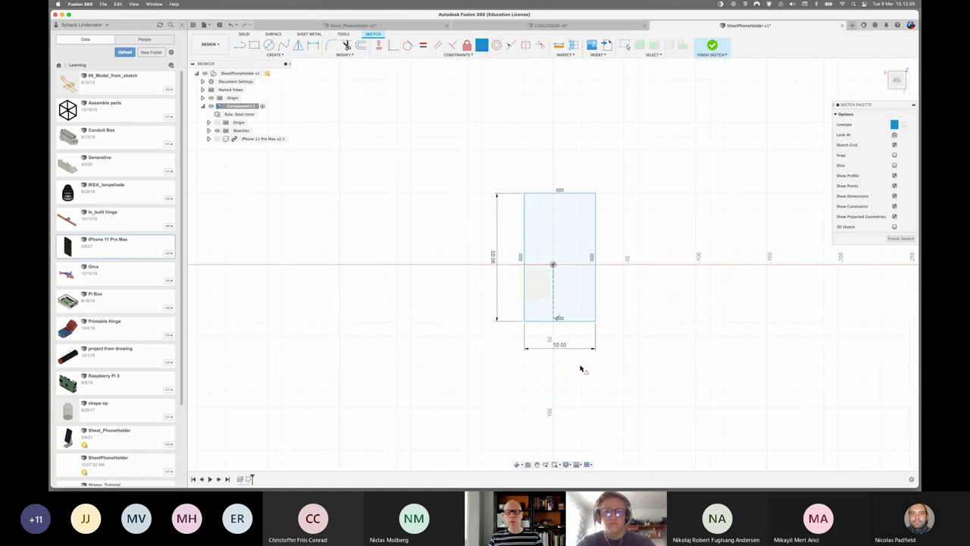
{"action": "left_click", "coordinate": [559, 321]}
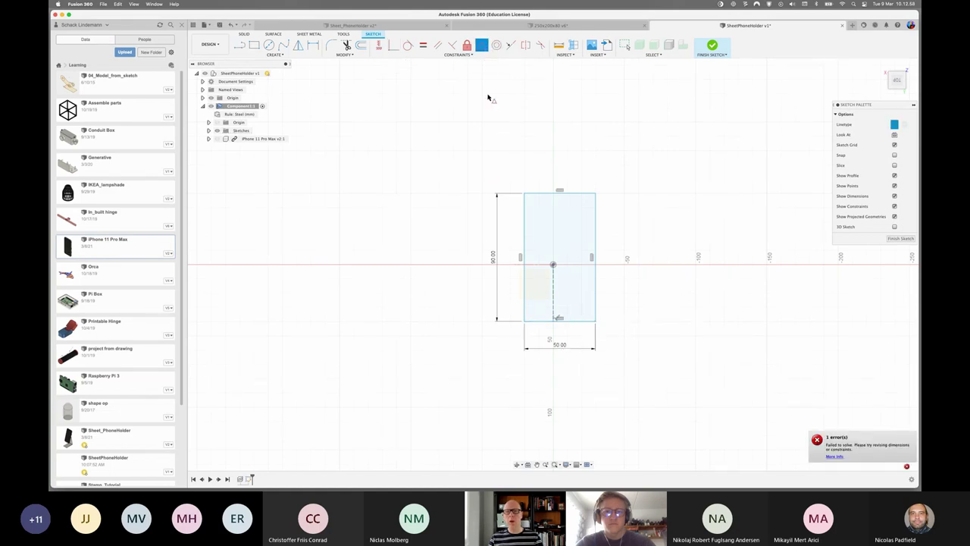
{"action": "left_click", "coordinate": [555, 320]}
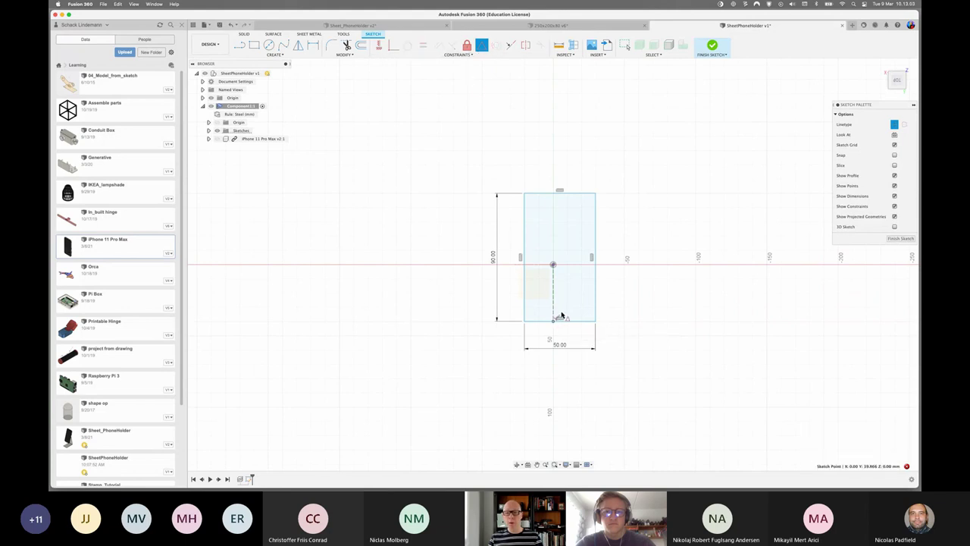
{"action": "left_click", "coordinate": [558, 321]}
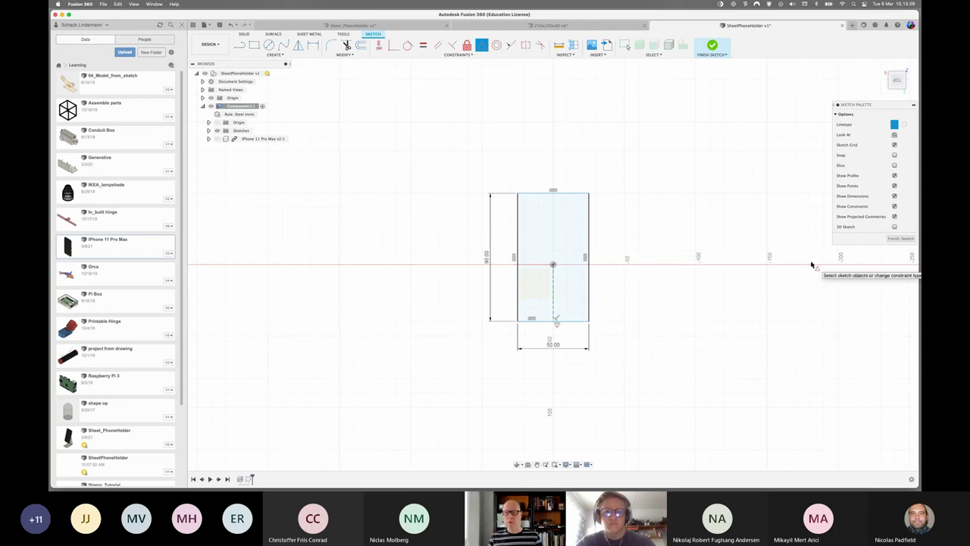
{"action": "left_click", "coordinate": [900, 238]}
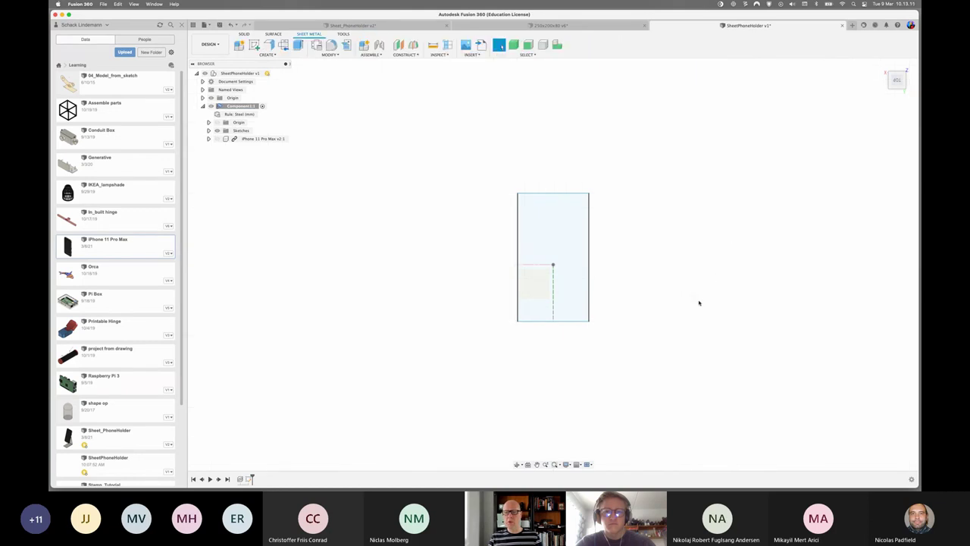
- Turn the 50 × 90 mm rectangle profile into a flat 2 mm steel flange plate
{"action": "mouse_move", "coordinate": [699, 303]}
{"action": "middle_mouse_down", "text": "shift"}
{"action": "mouse_move", "coordinate": [678, 288]}
{"action": "mouse_move", "coordinate": [682, 269]}
{"action": "mouse_move", "coordinate": [677, 295]}
{"action": "middle_mouse_up", "text": "shift"}
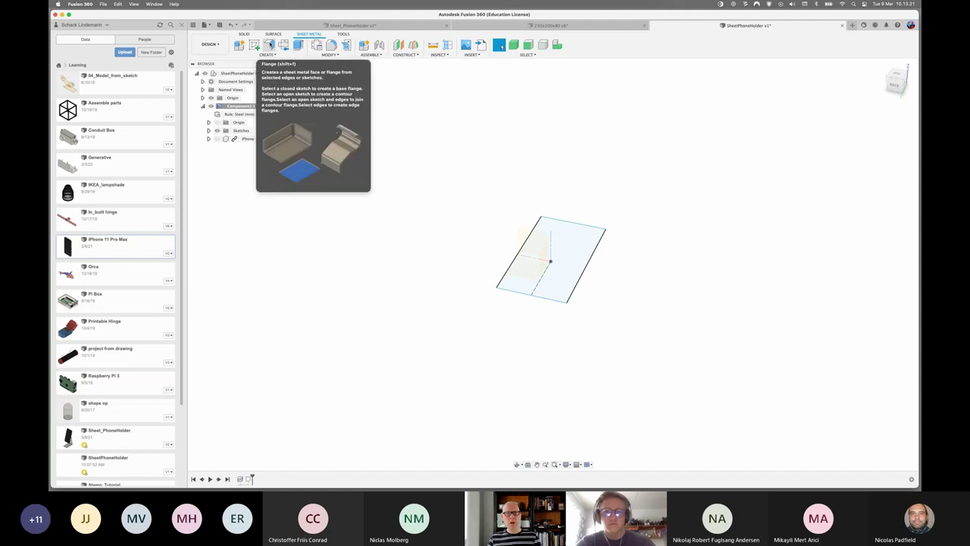
{"action": "left_click", "coordinate": [269, 46]}
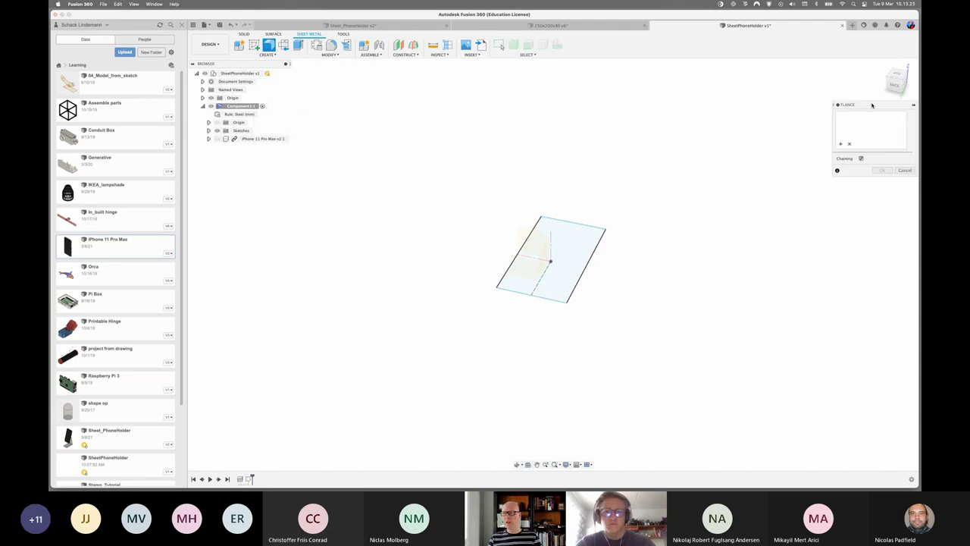
{"action": "left_click_drag", "start_coordinate": [871, 105], "coordinate": [849, 125]}
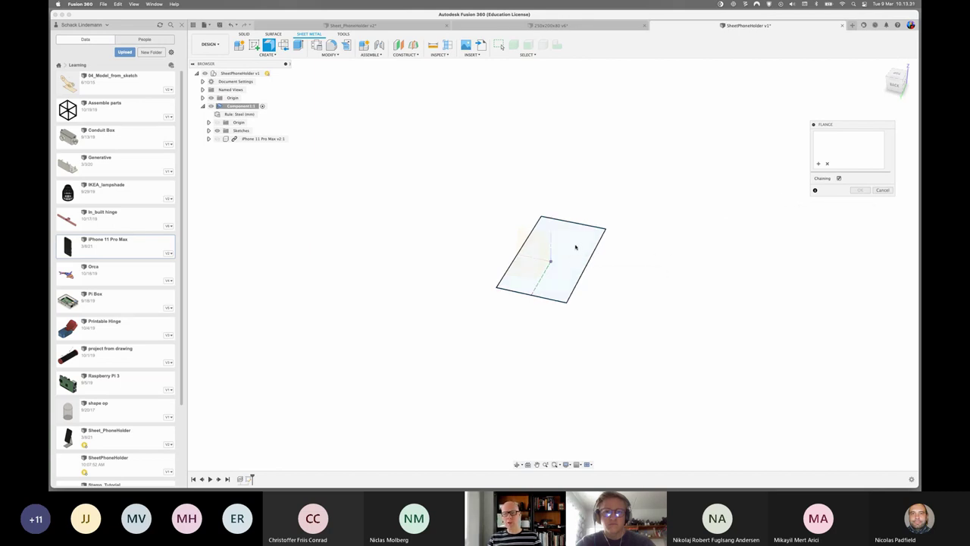
{"action": "left_click", "coordinate": [575, 247]}
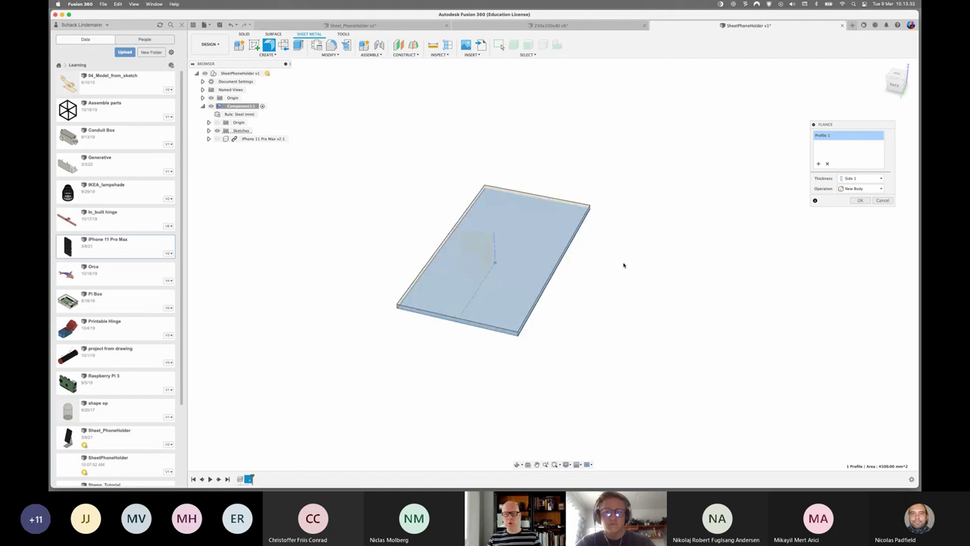
{"action": "mouse_move", "coordinate": [685, 301]}
{"action": "middle_mouse_down", "text": "shift"}
{"action": "mouse_move", "coordinate": [644, 285]}
{"action": "mouse_move", "coordinate": [674, 291]}
{"action": "middle_mouse_up", "text": "shift"}
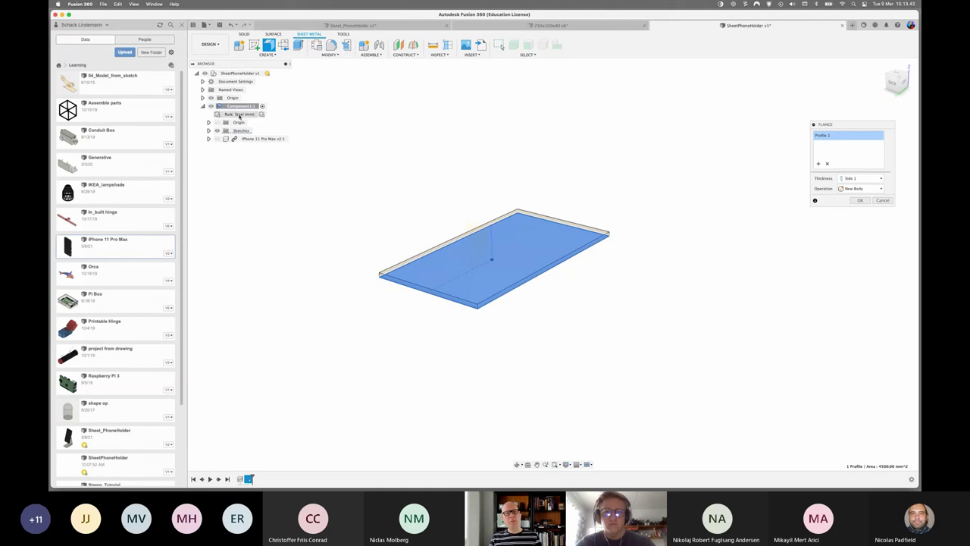
{"action": "mouse_move", "coordinate": [238, 114]}
{"action": "middle_click_drag", "start_coordinate": [629, 282], "coordinate": [602, 282], "text": "shift"}
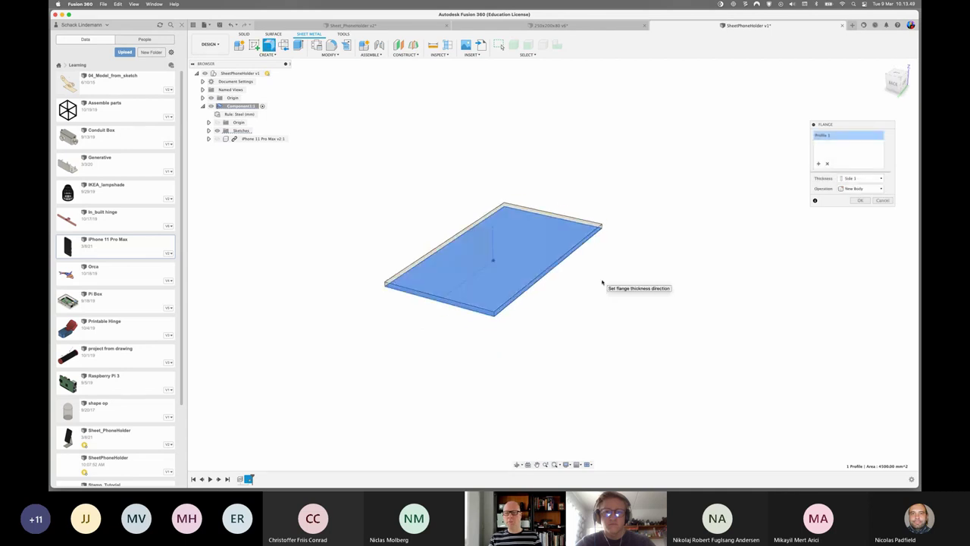
{"action": "left_click", "coordinate": [861, 200]}
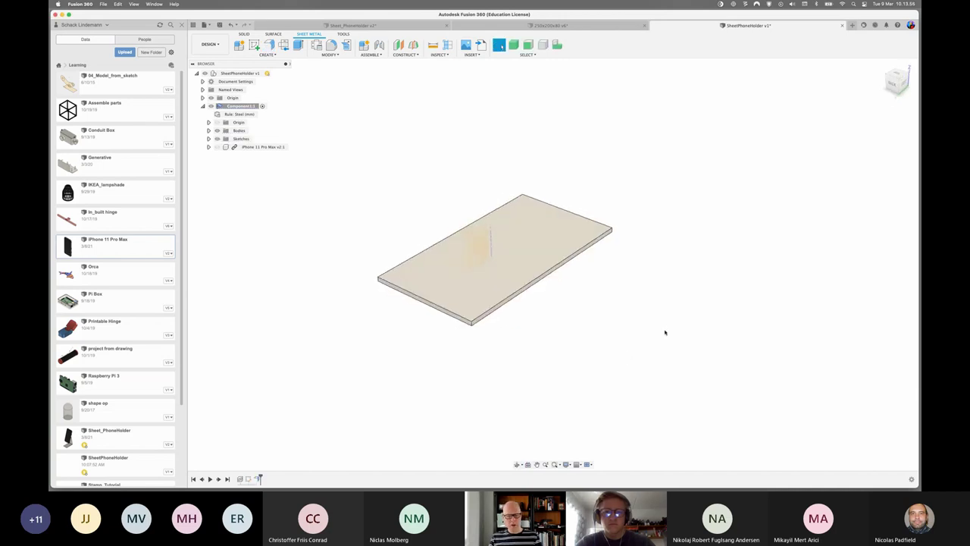
- Apply the Stainless Steel – Satin appearance to the plate
{"action": "key", "text": "a"}
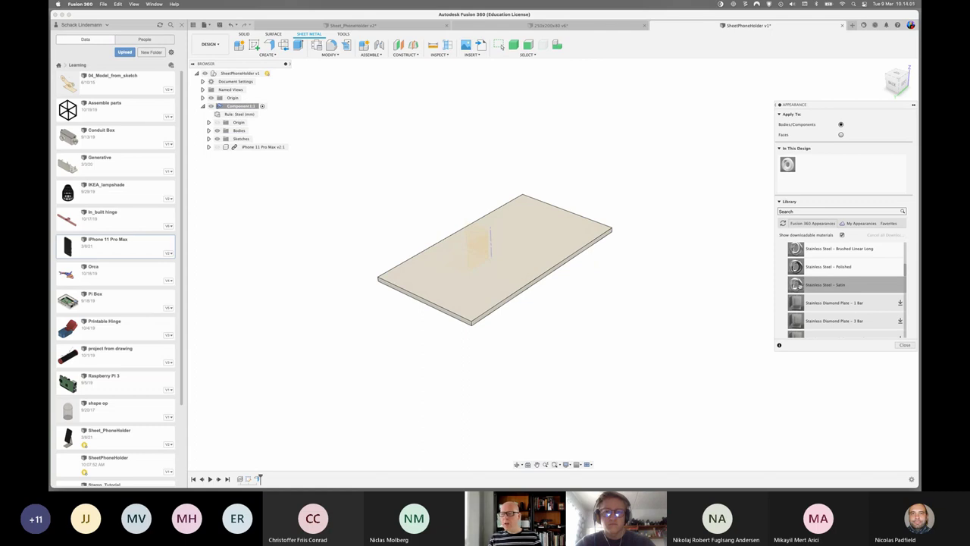
{"action": "left_click_drag", "start_coordinate": [783, 288], "coordinate": [550, 260]}
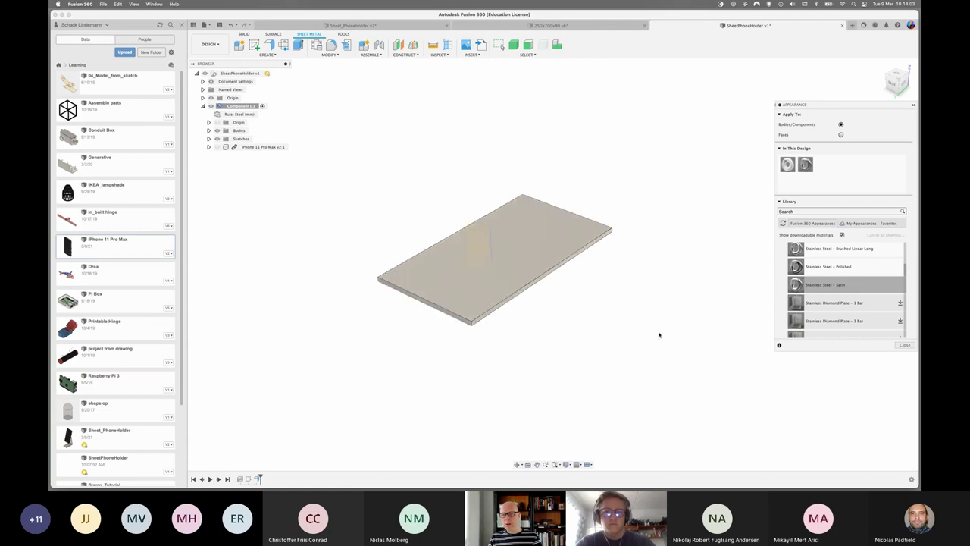
{"action": "left_click", "coordinate": [905, 345]}
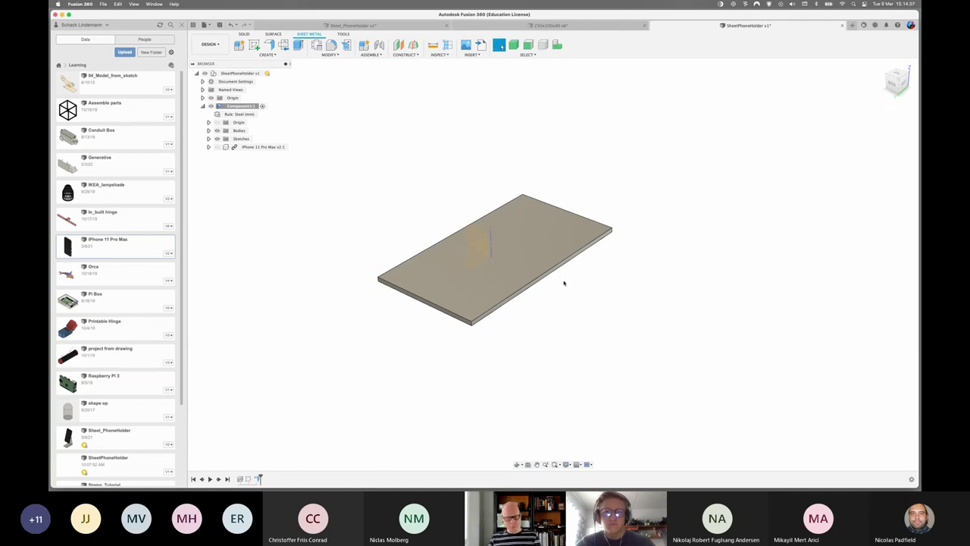
{"action": "middle_click_drag", "start_coordinate": [648, 292], "coordinate": [639, 286], "text": "shift"}
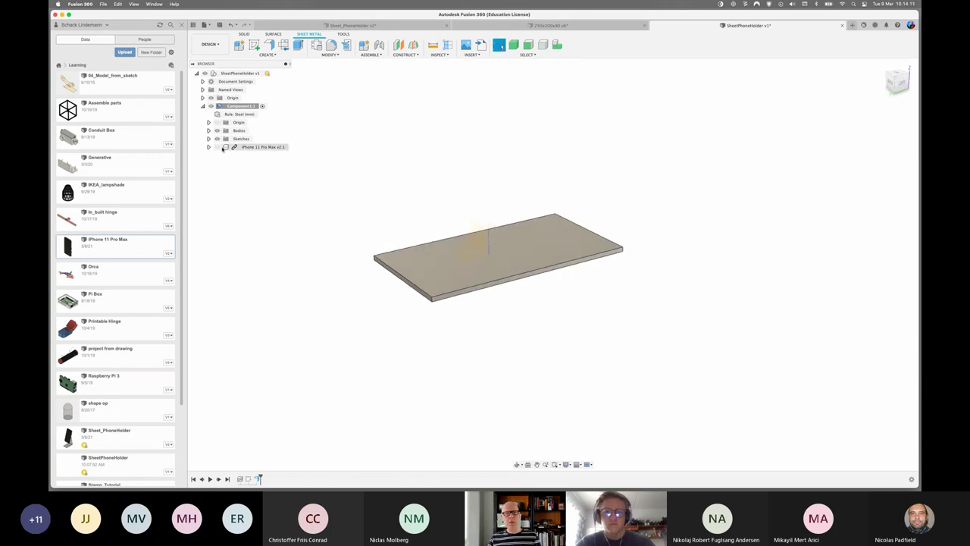
- Briefly show the iPhone model to check it against the plate, then hide it again
{"action": "left_click", "coordinate": [280, 148]}
{"action": "key", "text": "v"}
{"action": "left_click", "coordinate": [680, 204]}
{"action": "mouse_move", "coordinate": [680, 203]}
{"action": "middle_mouse_down", "text": "shift"}
{"action": "mouse_move", "coordinate": [666, 199]}
{"action": "mouse_move", "coordinate": [671, 189]}
{"action": "mouse_move", "coordinate": [649, 192]}
{"action": "mouse_move", "coordinate": [664, 192]}
{"action": "middle_mouse_up", "text": "shift"}
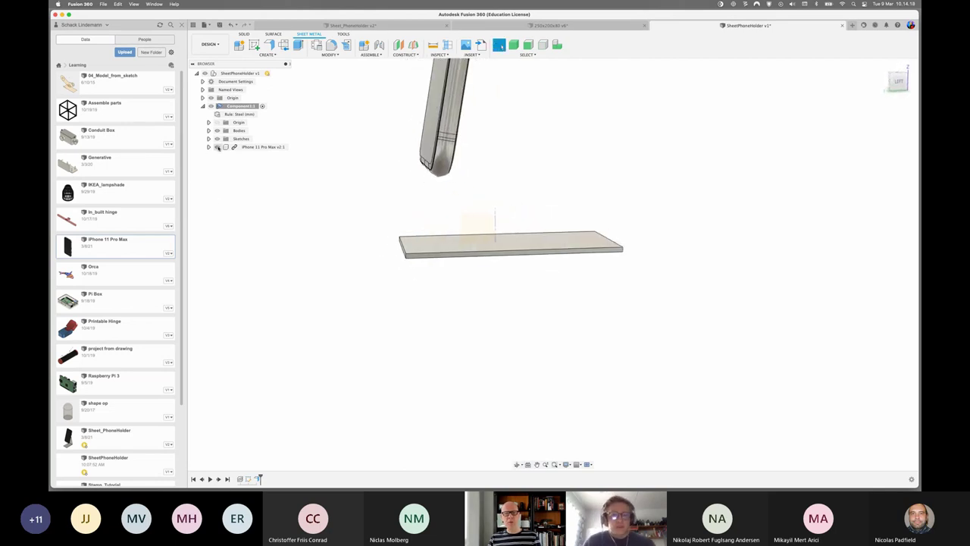
{"action": "left_click", "coordinate": [217, 146]}
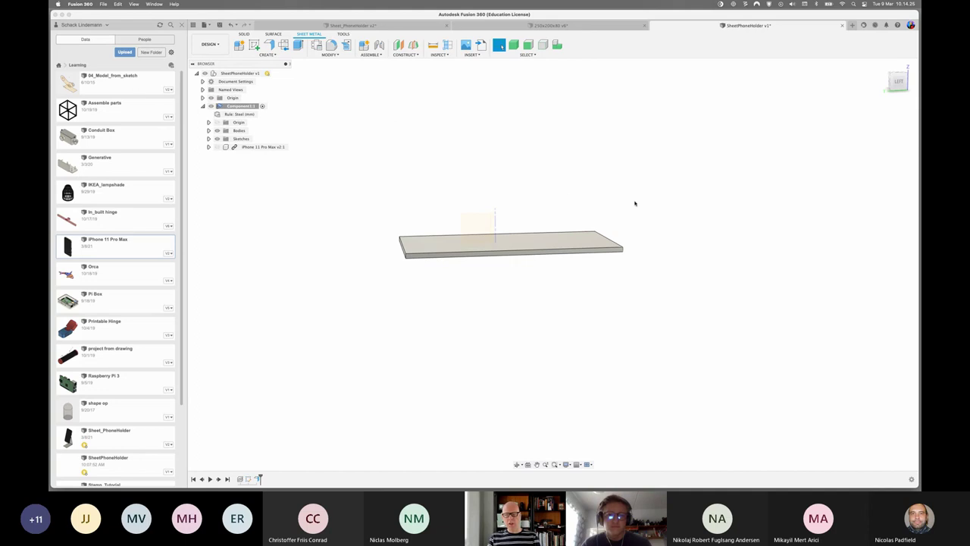
{"action": "key", "text": "f"}
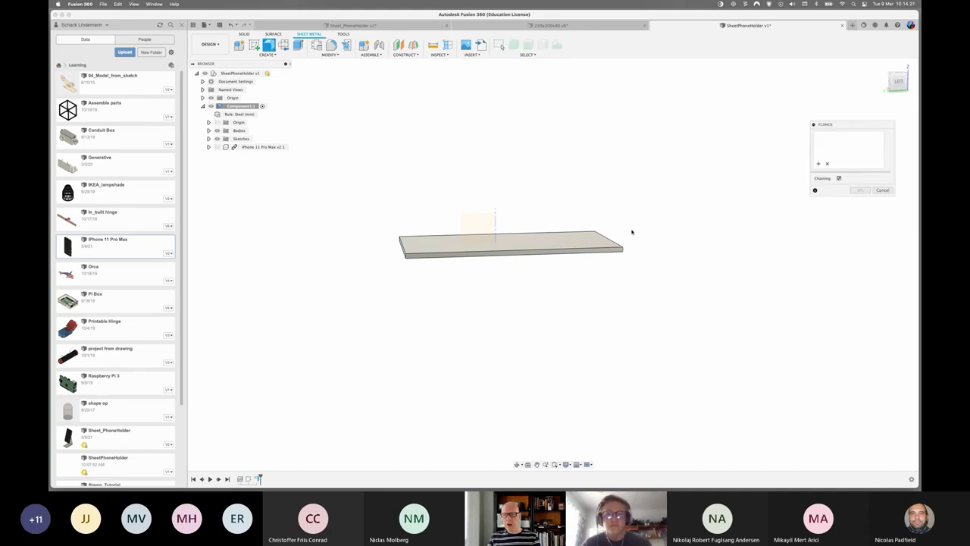
- Pick the plate's end edge for a new flange and start raising its height
{"action": "mouse_move", "coordinate": [689, 275]}
{"action": "middle_mouse_down", "text": "shift"}
{"action": "mouse_move", "coordinate": [667, 281]}
{"action": "mouse_move", "coordinate": [674, 295]}
{"action": "mouse_move", "coordinate": [668, 269]}
{"action": "mouse_move", "coordinate": [682, 232]}
{"action": "middle_mouse_up", "text": "shift"}
{"action": "scroll", "coordinate": [670, 292], "scroll_direction": "up", "scroll_amount": 3}
{"action": "scroll", "coordinate": [660, 286], "scroll_direction": "up", "scroll_amount": 3}
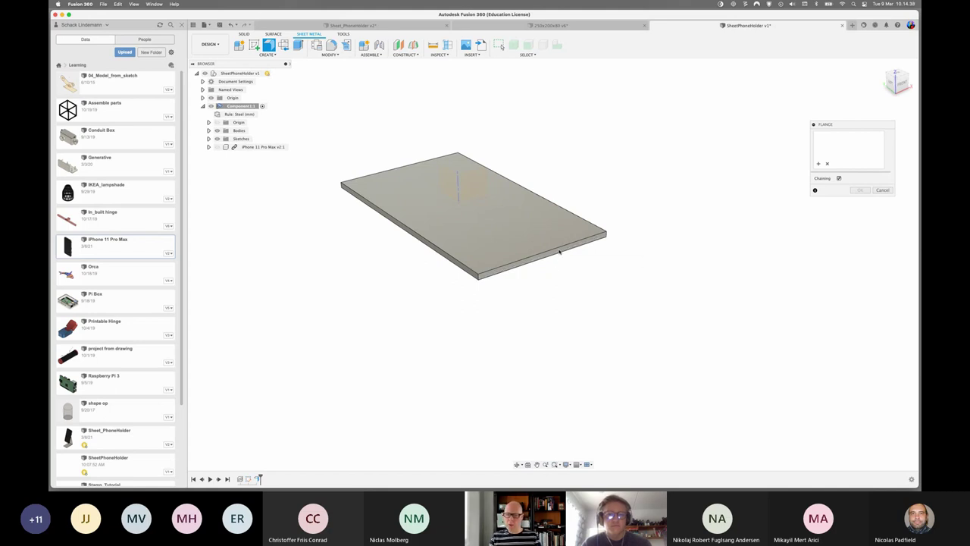
{"action": "left_click", "coordinate": [559, 249]}
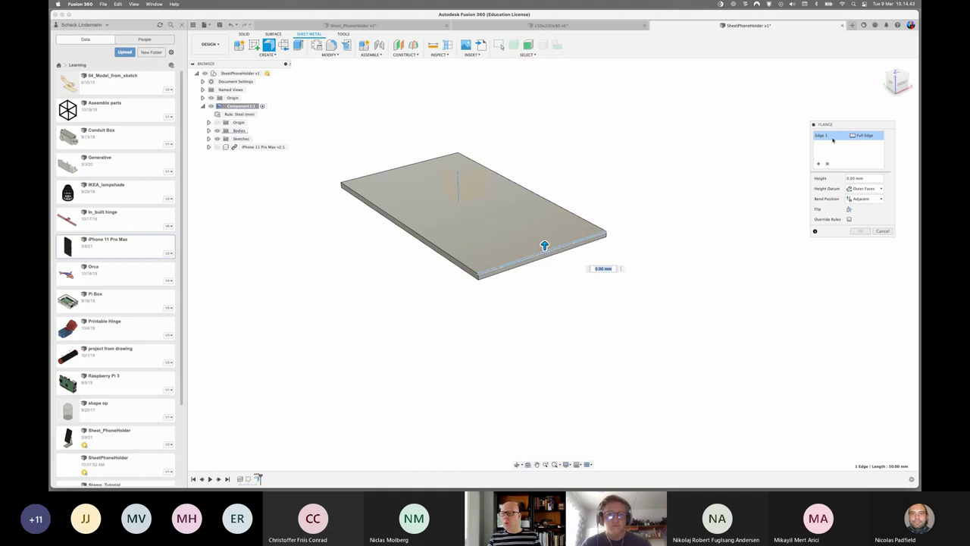
{"action": "mouse_move", "coordinate": [864, 135]}
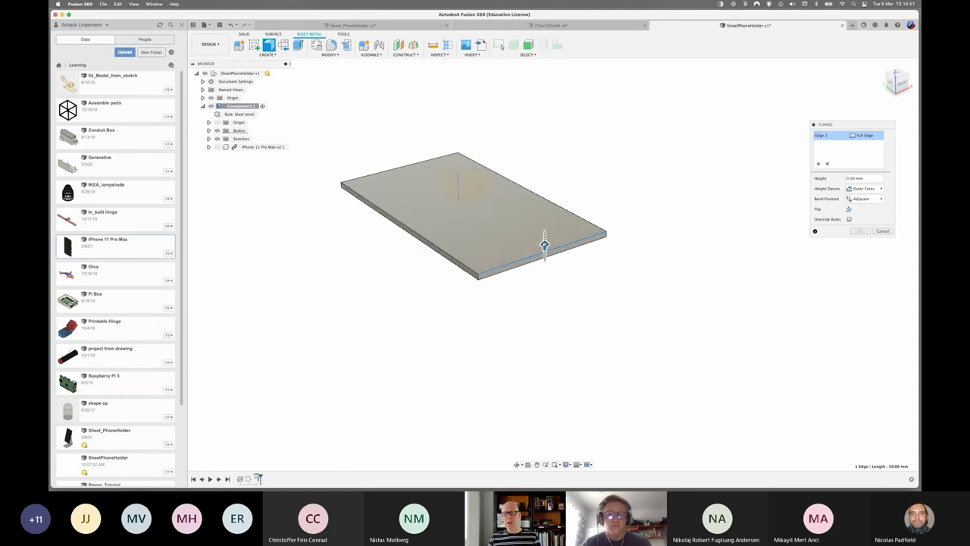
{"action": "left_click_drag", "start_coordinate": [545, 244], "coordinate": [544, 219]}
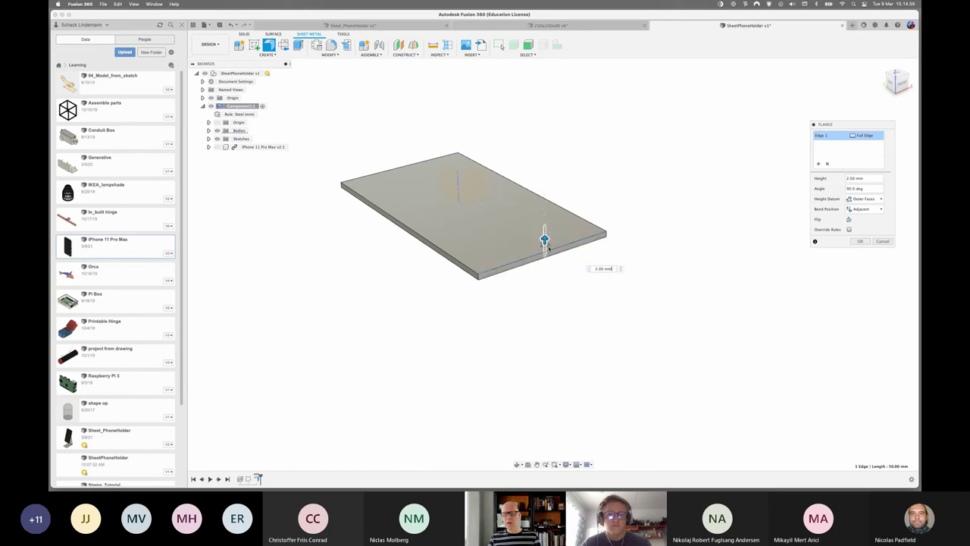
{"action": "left_click_drag", "start_coordinate": [555, 216], "coordinate": [564, 192]}
{"action": "middle_click_drag", "start_coordinate": [543, 293], "coordinate": [574, 282], "text": "shift"}
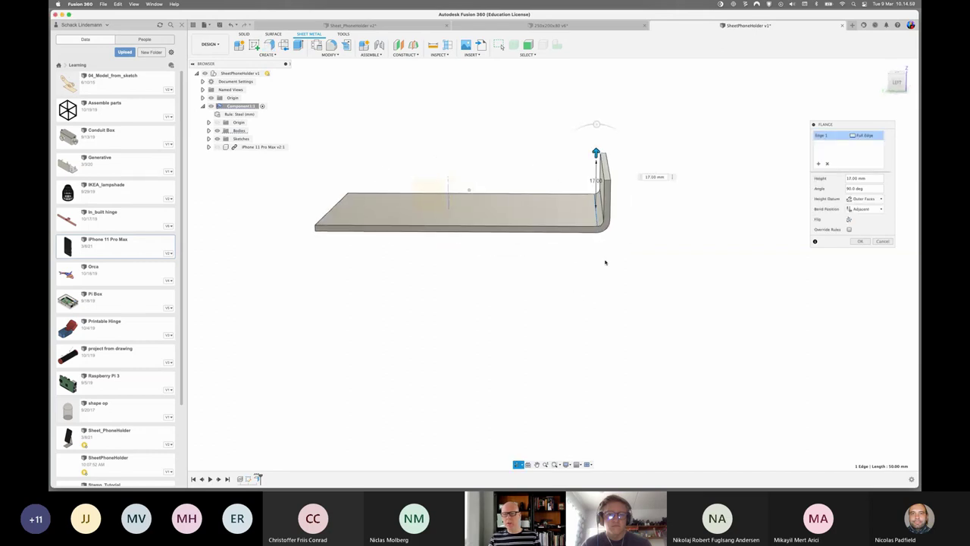
{"action": "scroll", "coordinate": [656, 225], "scroll_direction": "up", "scroll_amount": 2}
{"action": "middle_click_drag", "start_coordinate": [655, 225], "coordinate": [553, 251], "text": "shift"}
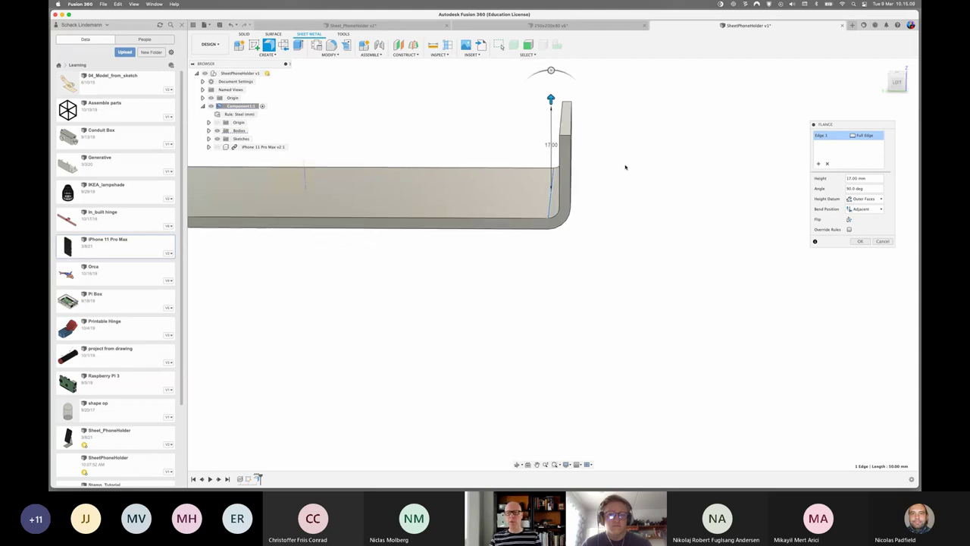
{"action": "middle_click_drag", "start_coordinate": [626, 166], "coordinate": [611, 278]}
{"action": "left_click_drag", "start_coordinate": [538, 257], "coordinate": [541, 80]}
{"action": "scroll", "coordinate": [655, 185], "scroll_direction": "down", "scroll_amount": 3}
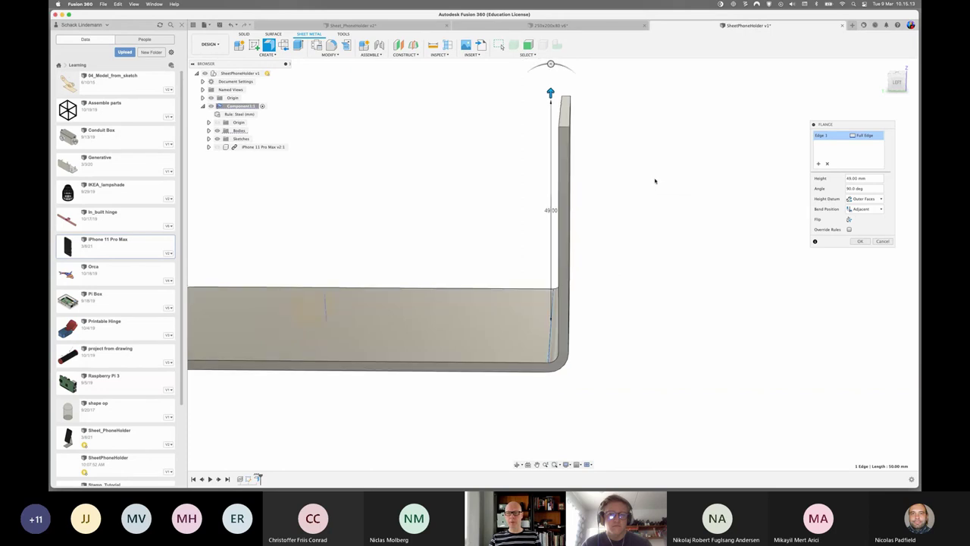
{"action": "middle_click_drag", "start_coordinate": [656, 185], "coordinate": [656, 240]}
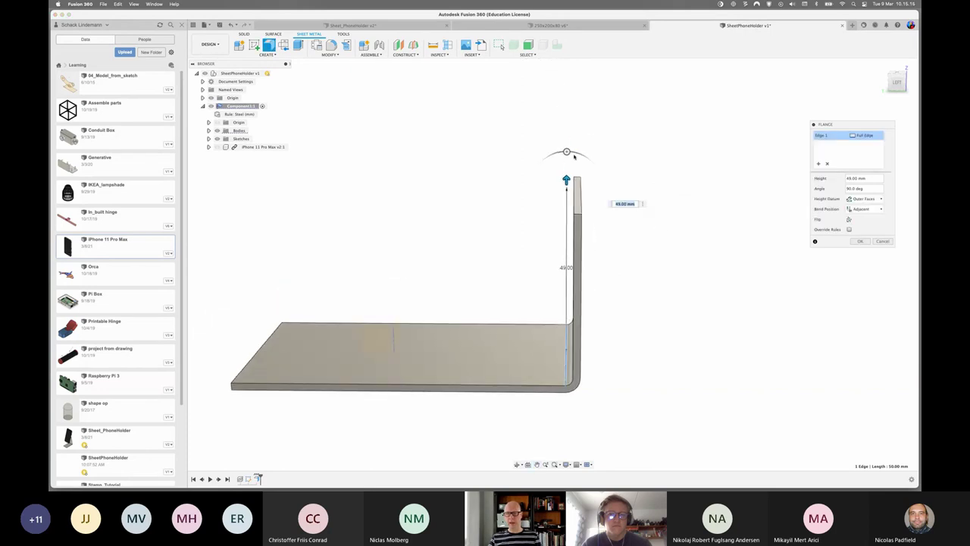
- Set the flange to 110° and 80 mm tall, and show the iPhone model
{"action": "mouse_move", "coordinate": [566, 152]}
{"action": "left_mouse_down"}
{"action": "mouse_move", "coordinate": [609, 154]}
{"action": "mouse_move", "coordinate": [541, 151]}
{"action": "mouse_move", "coordinate": [626, 156]}
{"action": "mouse_move", "coordinate": [639, 165]}
{"action": "left_mouse_up"}
{"action": "scroll", "coordinate": [618, 344], "scroll_direction": "up", "scroll_amount": 2}
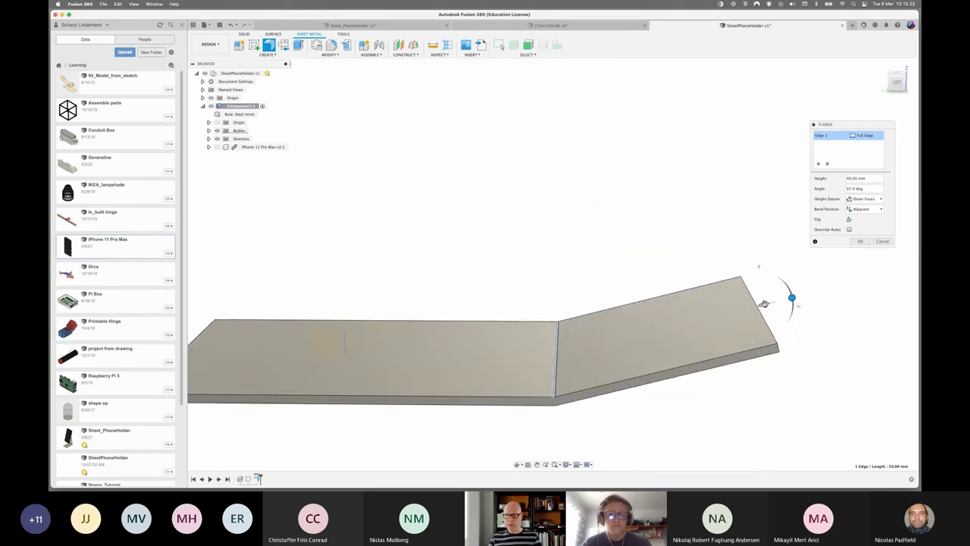
{"action": "left_click_drag", "start_coordinate": [764, 304], "coordinate": [621, 329]}
{"action": "middle_click_drag", "start_coordinate": [621, 329], "coordinate": [669, 278]}
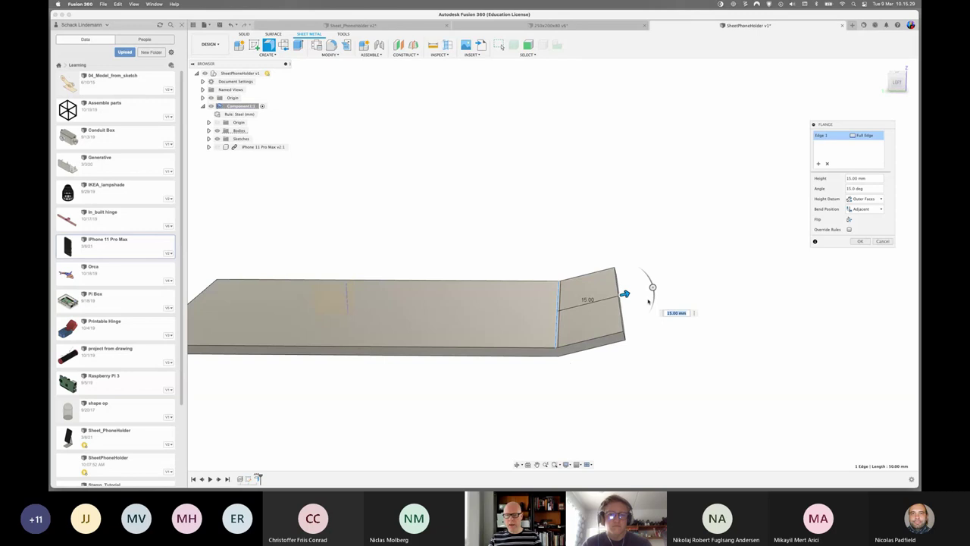
{"action": "mouse_move", "coordinate": [652, 288]}
{"action": "left_mouse_down"}
{"action": "mouse_move", "coordinate": [629, 271]}
{"action": "mouse_move", "coordinate": [582, 263]}
{"action": "mouse_move", "coordinate": [601, 261]}
{"action": "mouse_move", "coordinate": [587, 250]}
{"action": "mouse_move", "coordinate": [620, 252]}
{"action": "mouse_move", "coordinate": [597, 250]}
{"action": "left_mouse_up"}
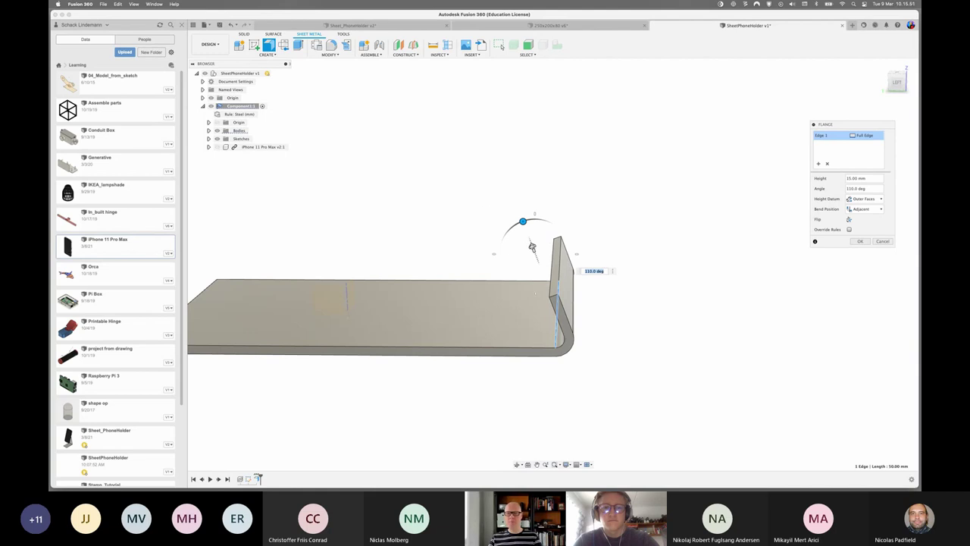
{"action": "left_click_drag", "start_coordinate": [532, 247], "coordinate": [491, 114]}
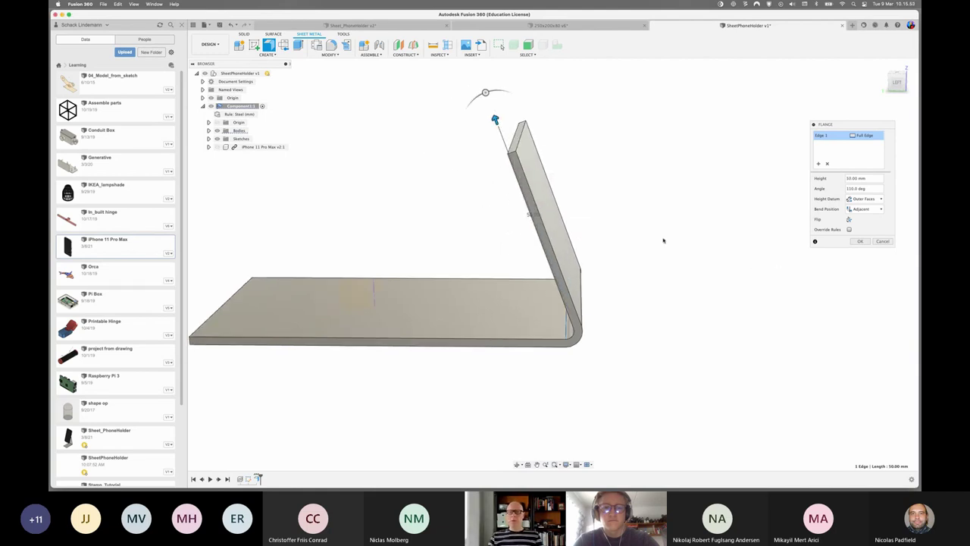
{"action": "scroll", "coordinate": [516, 196], "scroll_direction": "down", "scroll_amount": 2}
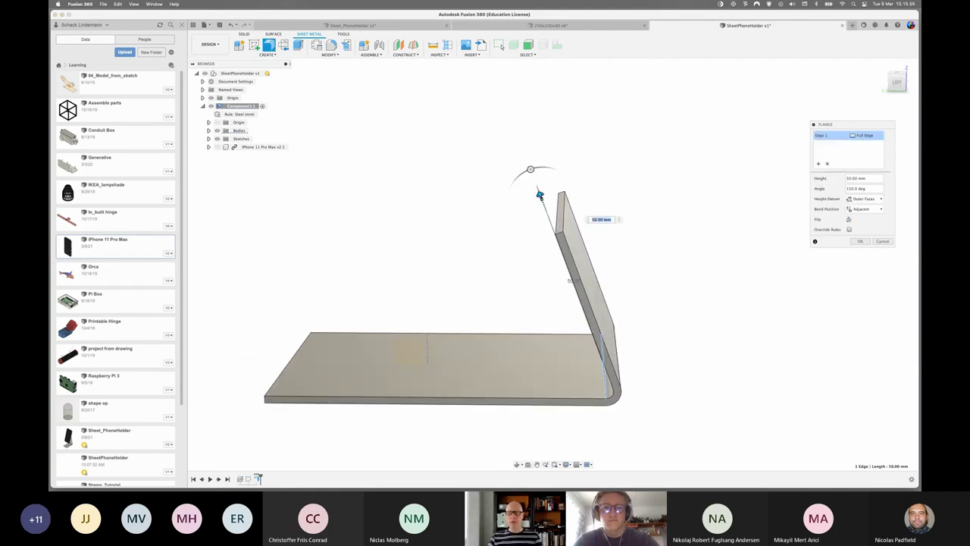
{"action": "left_click_drag", "start_coordinate": [539, 195], "coordinate": [482, 115]}
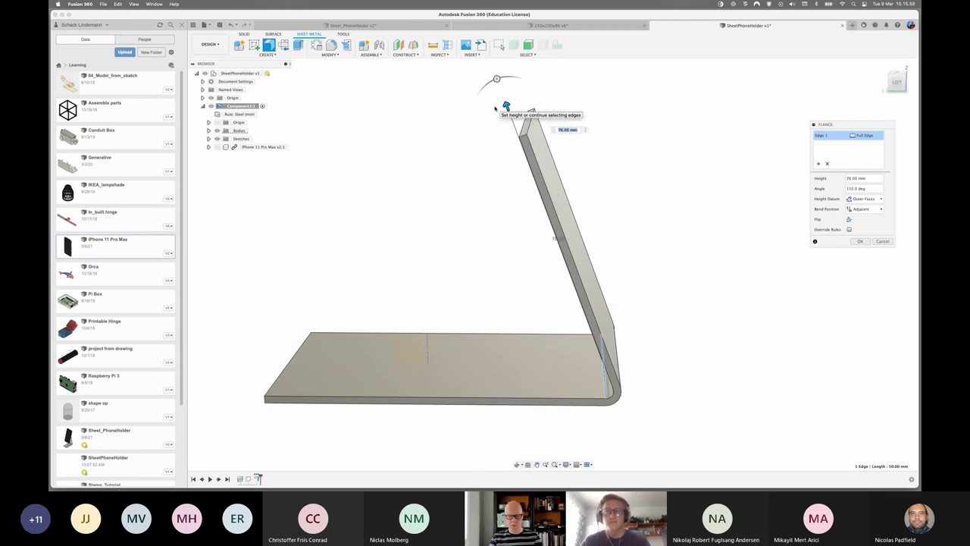
{"action": "type", "text": "80"}
{"action": "key", "text": "Return"}
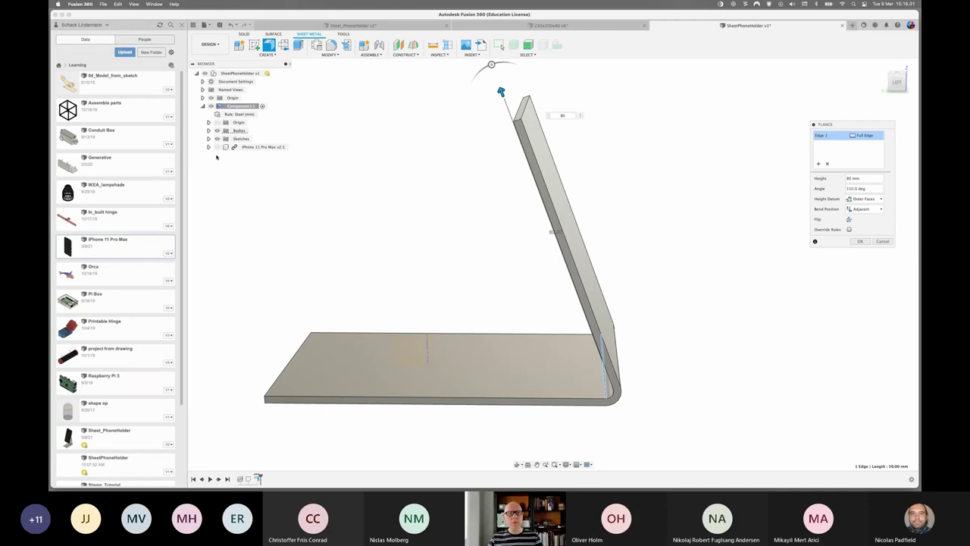
{"action": "left_click", "coordinate": [215, 147]}
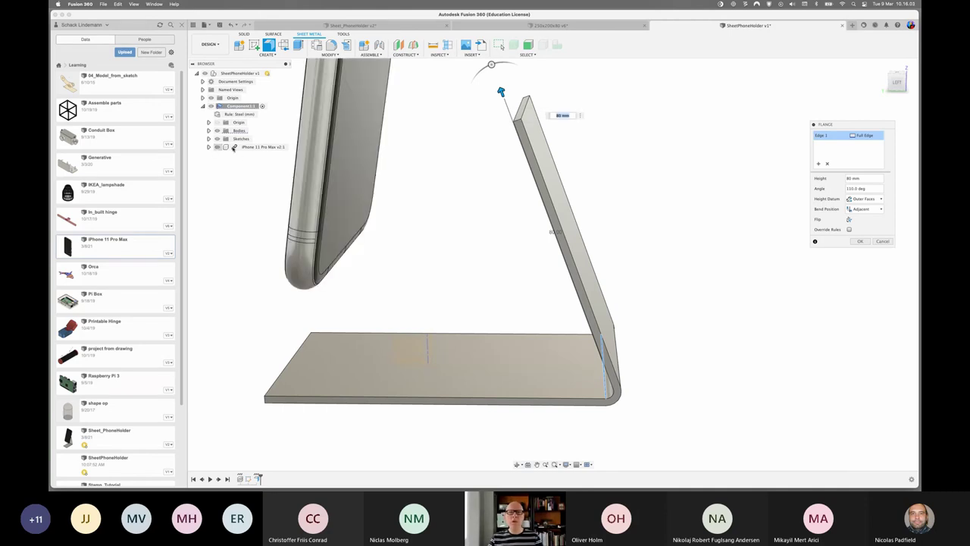
- Commit the 110° back-rest flange at 90 mm high beside the phone
{"action": "mouse_move", "coordinate": [382, 159]}
{"action": "middle_mouse_down", "text": "shift"}
{"action": "mouse_move", "coordinate": [394, 156]}
{"action": "mouse_move", "coordinate": [416, 205]}
{"action": "mouse_move", "coordinate": [454, 212]}
{"action": "middle_mouse_up", "text": "shift"}
{"action": "left_click_drag", "start_coordinate": [481, 209], "coordinate": [443, 156]}
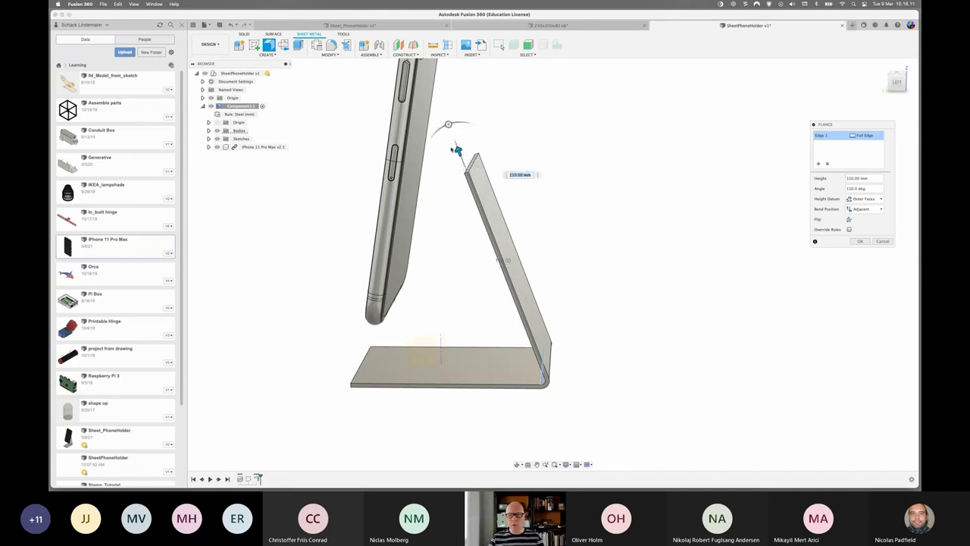
{"action": "left_click_drag", "start_coordinate": [458, 151], "coordinate": [475, 190]}
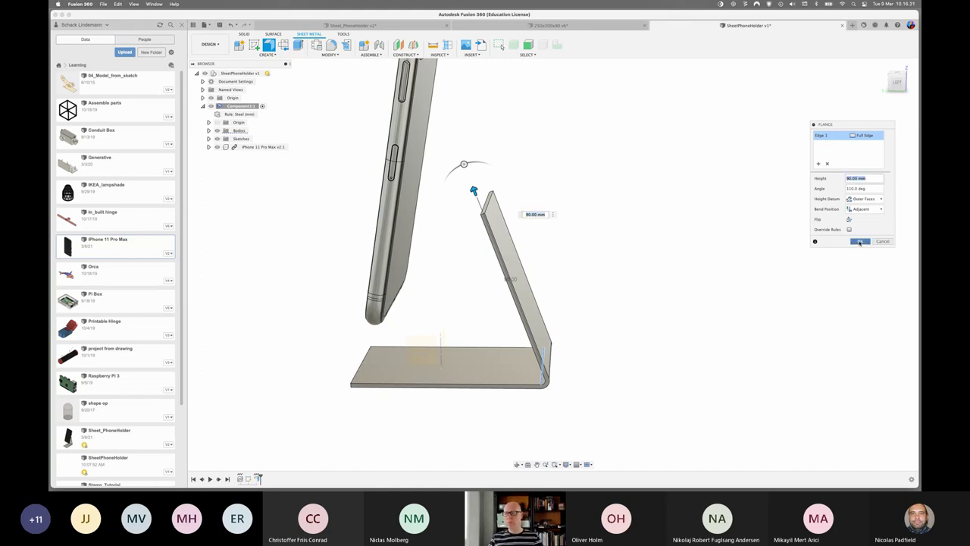
{"action": "left_click", "coordinate": [860, 242]}
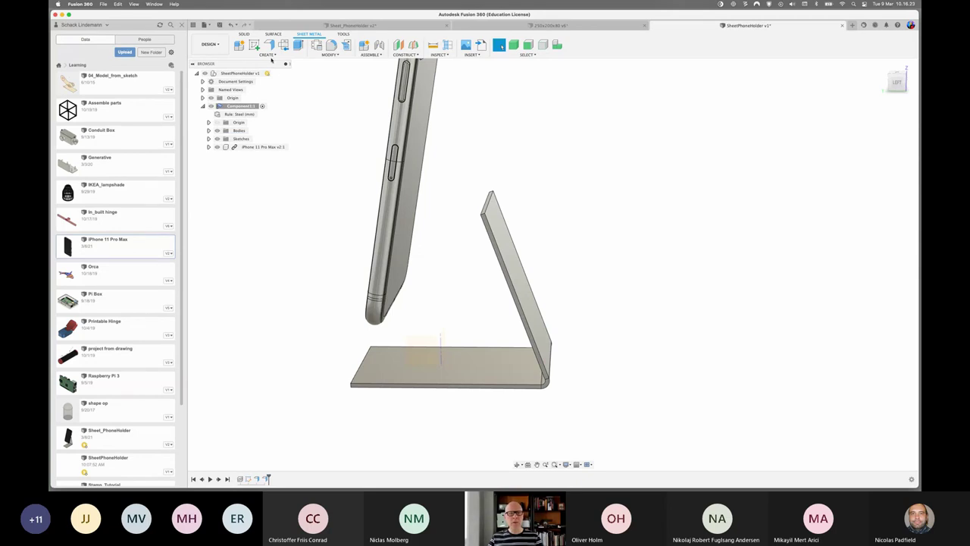
- Preview a second flange off the back rest's top edge, folding down at 150° and 75 mm
{"action": "left_click", "coordinate": [269, 45]}
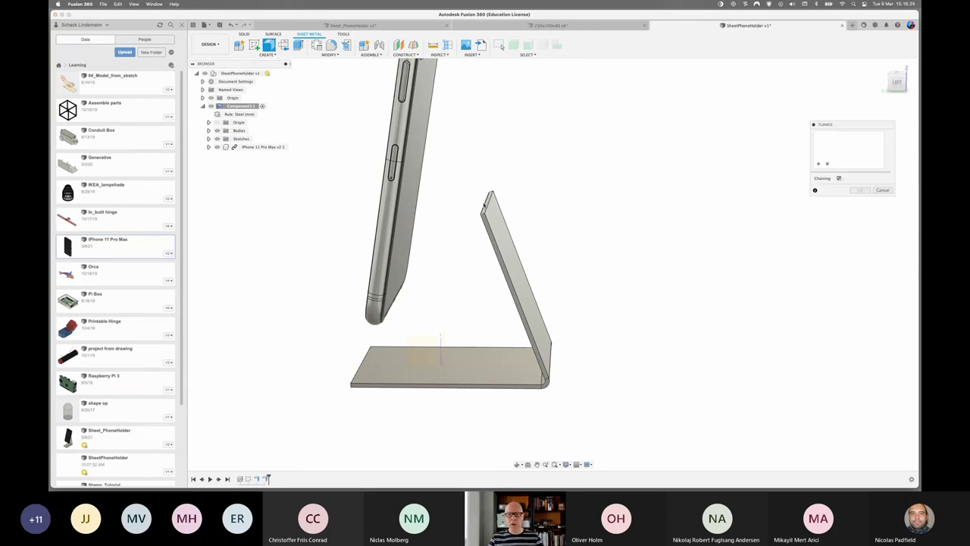
{"action": "left_click", "coordinate": [485, 204]}
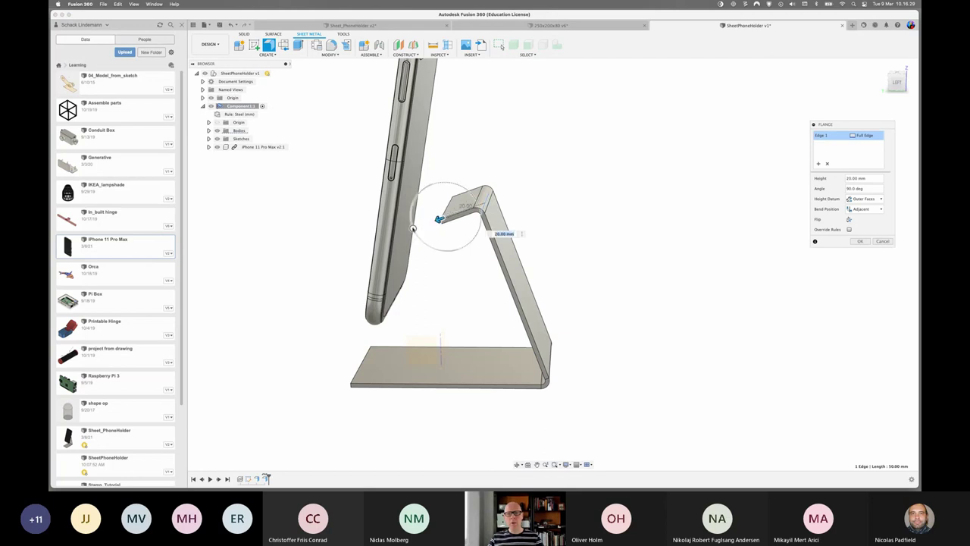
{"action": "left_click_drag", "start_coordinate": [413, 228], "coordinate": [434, 259]}
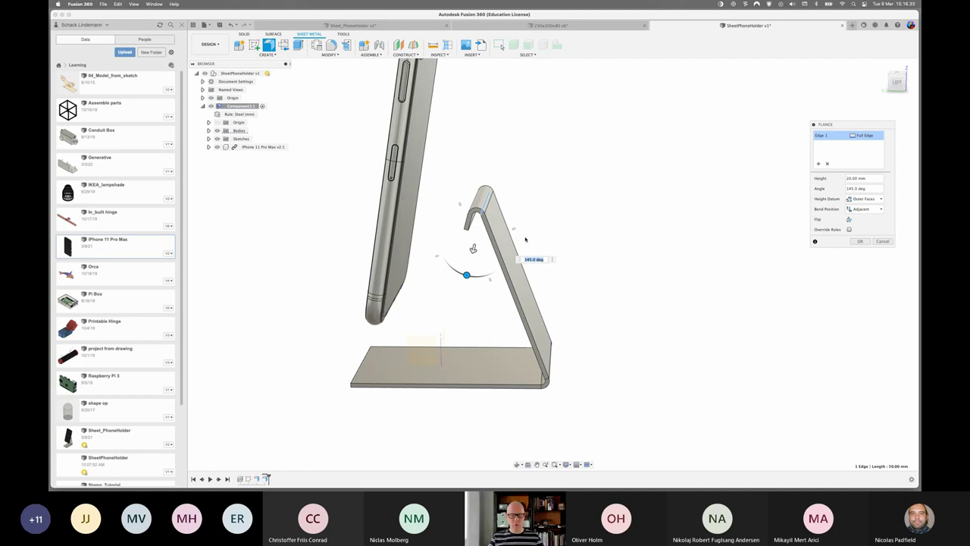
{"action": "left_click", "coordinate": [899, 85]}
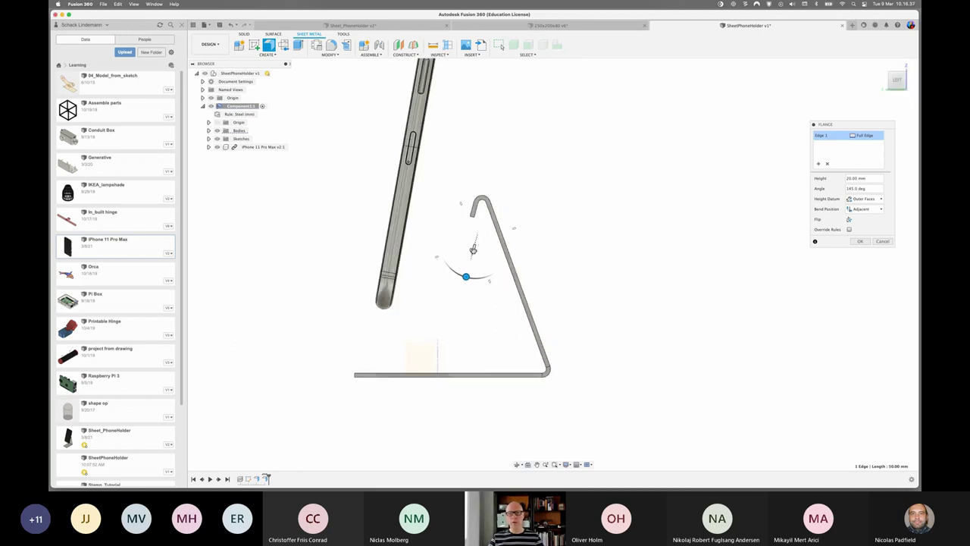
{"action": "left_click_drag", "start_coordinate": [473, 249], "coordinate": [458, 339]}
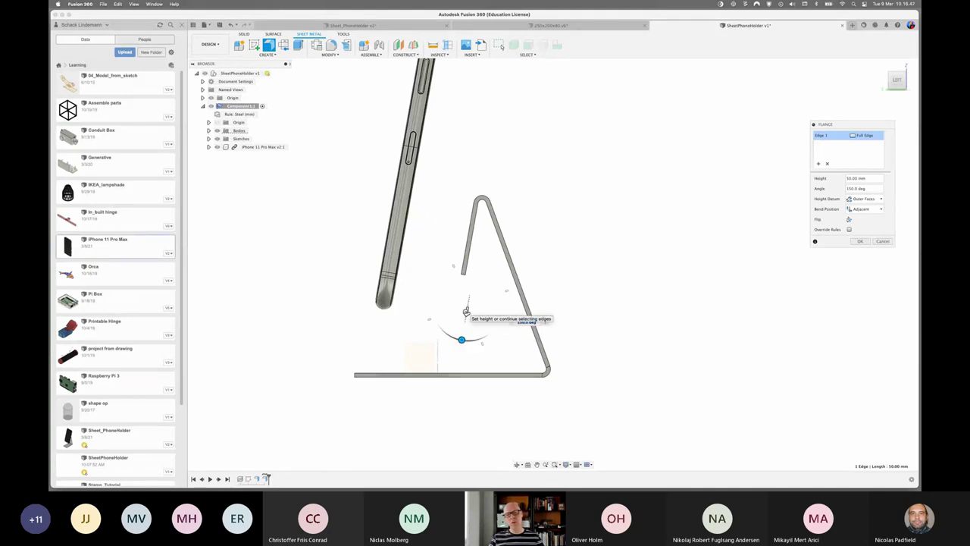
{"action": "left_click_drag", "start_coordinate": [461, 338], "coordinate": [457, 372]}
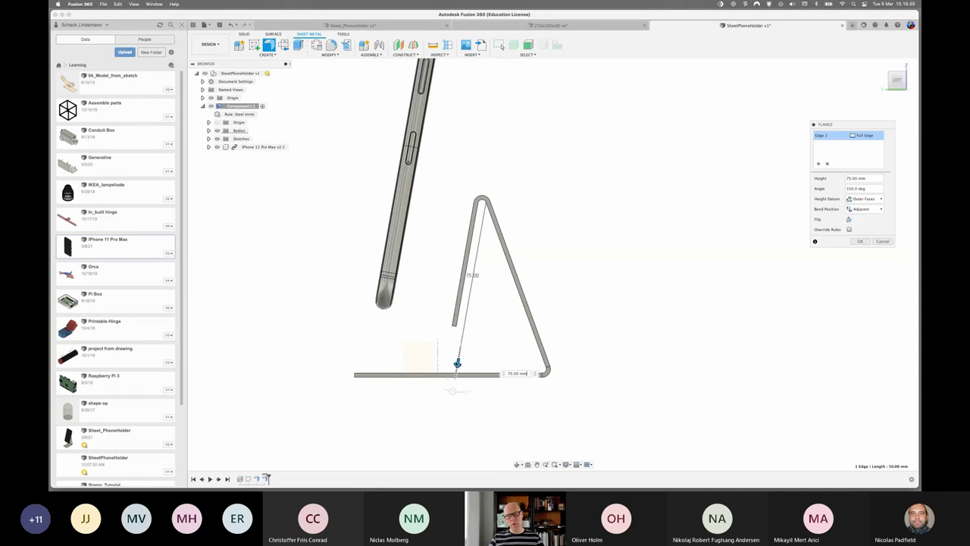
- Commit the 150° folded-back flange and view the holder from the side
{"action": "left_click", "coordinate": [860, 242]}
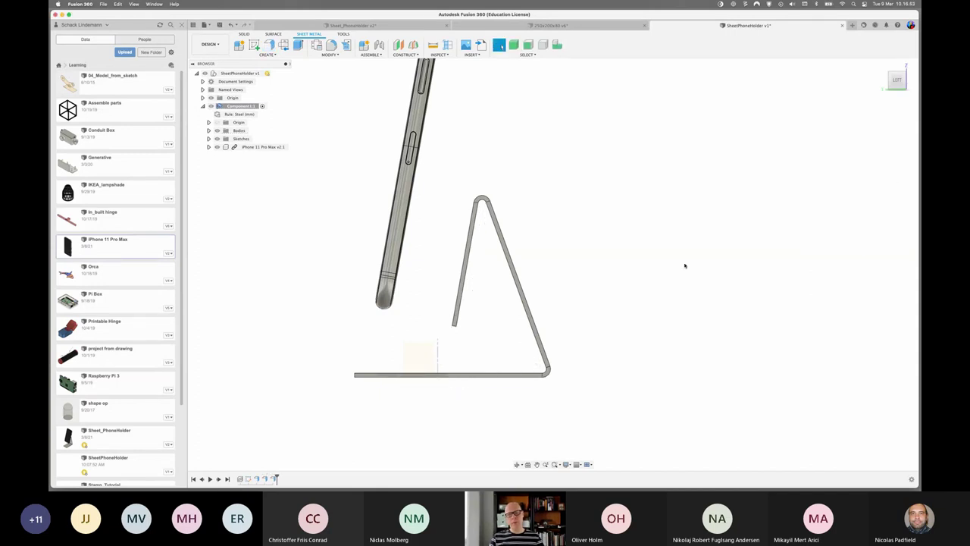
{"action": "middle_click_drag", "start_coordinate": [571, 227], "coordinate": [568, 240], "text": "shift"}
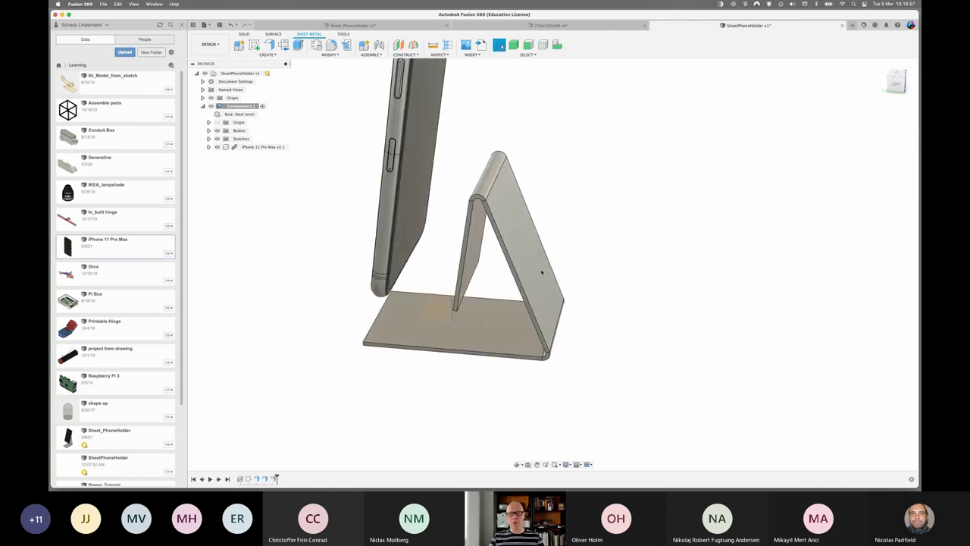
{"action": "mouse_move", "coordinate": [644, 266]}
{"action": "middle_mouse_down", "text": "shift"}
{"action": "mouse_move", "coordinate": [647, 251]}
{"action": "mouse_move", "coordinate": [538, 260]}
{"action": "mouse_move", "coordinate": [586, 210]}
{"action": "middle_mouse_up", "text": "shift"}
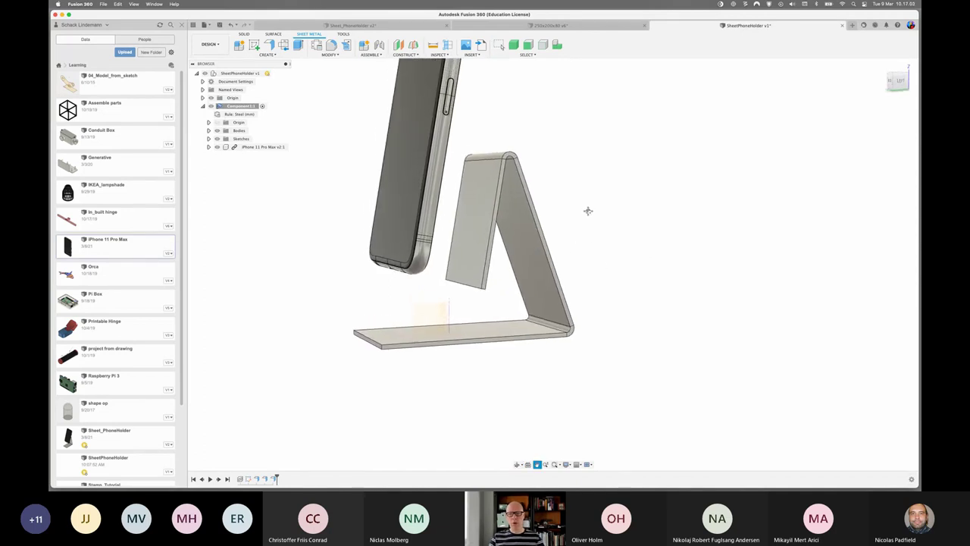
{"action": "scroll", "coordinate": [457, 269], "scroll_direction": "up", "scroll_amount": 2}
{"action": "scroll", "coordinate": [455, 269], "scroll_direction": "up", "scroll_amount": 2}
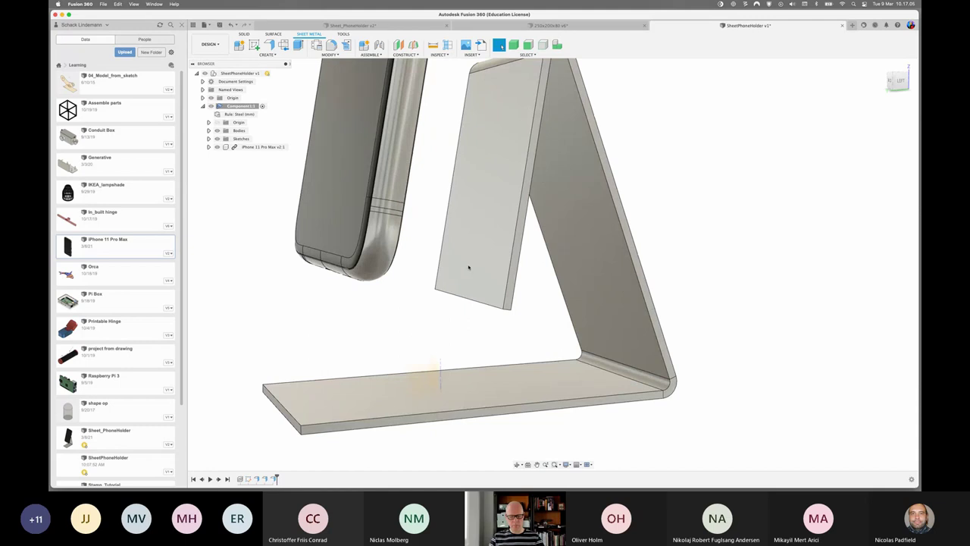
- Add a 12 mm, 90° ledge flange on the folded panel's lower edge
{"action": "key", "text": "Return"}
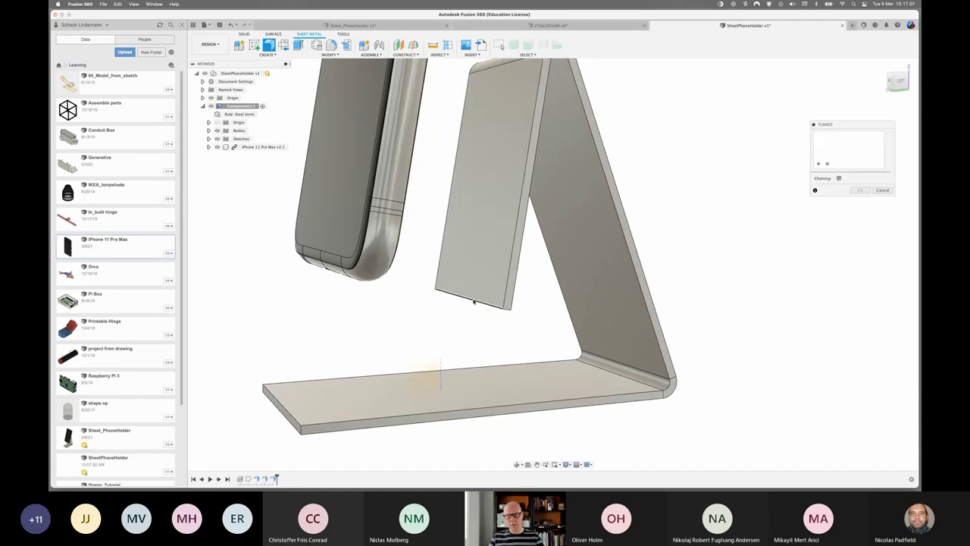
{"action": "left_click", "coordinate": [473, 302]}
{"action": "type", "text": "8"}
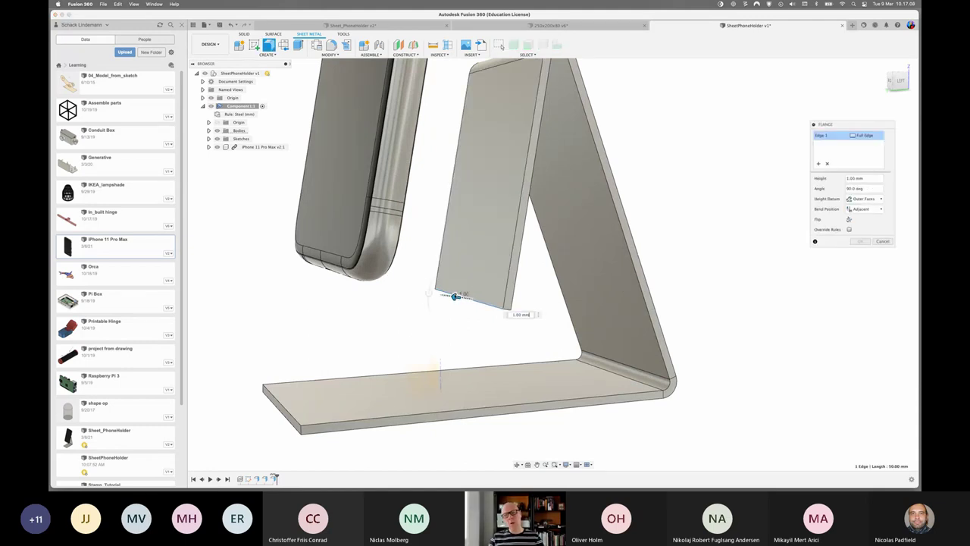
{"action": "left_click_drag", "start_coordinate": [429, 293], "coordinate": [413, 292]}
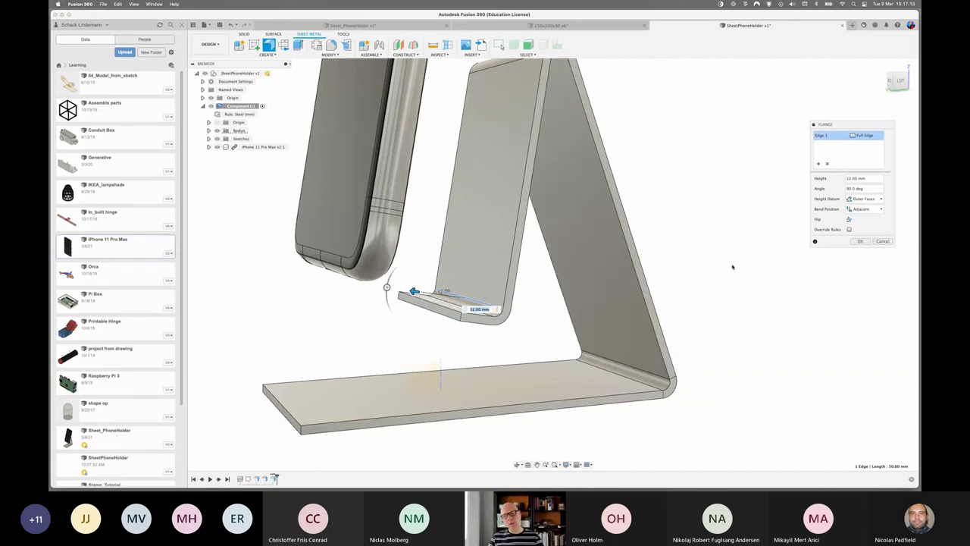
{"action": "middle_click_drag", "start_coordinate": [732, 266], "coordinate": [718, 260], "text": "shift"}
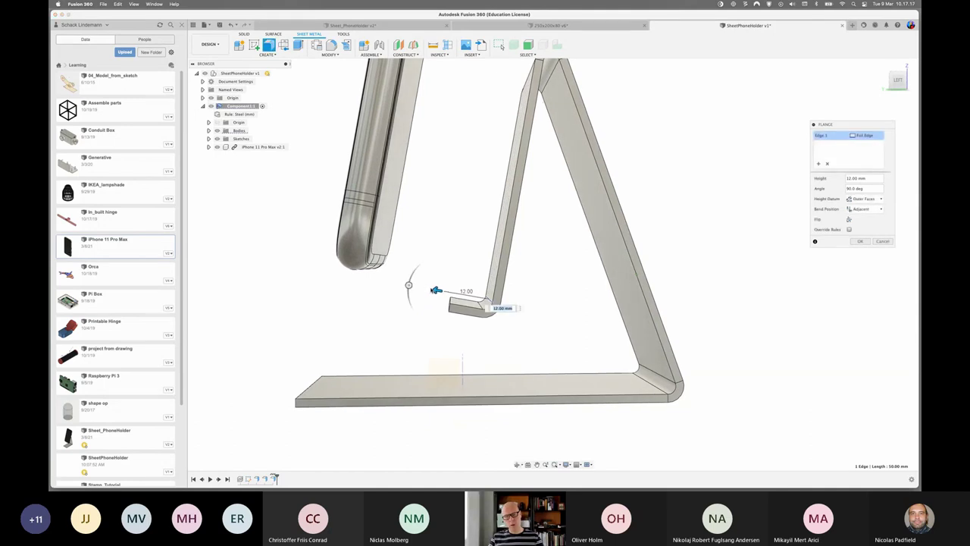
{"action": "middle_click_drag", "start_coordinate": [451, 240], "coordinate": [464, 242], "text": "shift"}
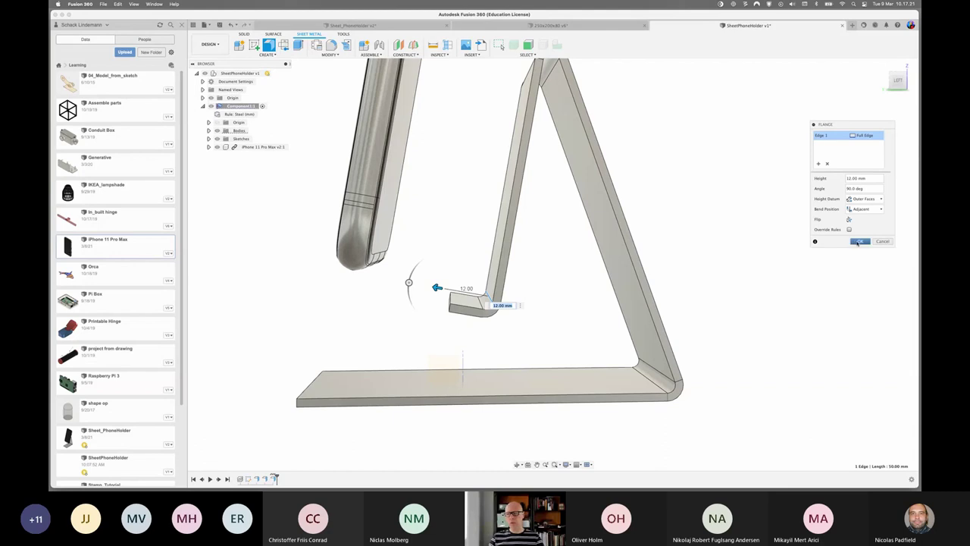
{"action": "left_click", "coordinate": [859, 242]}
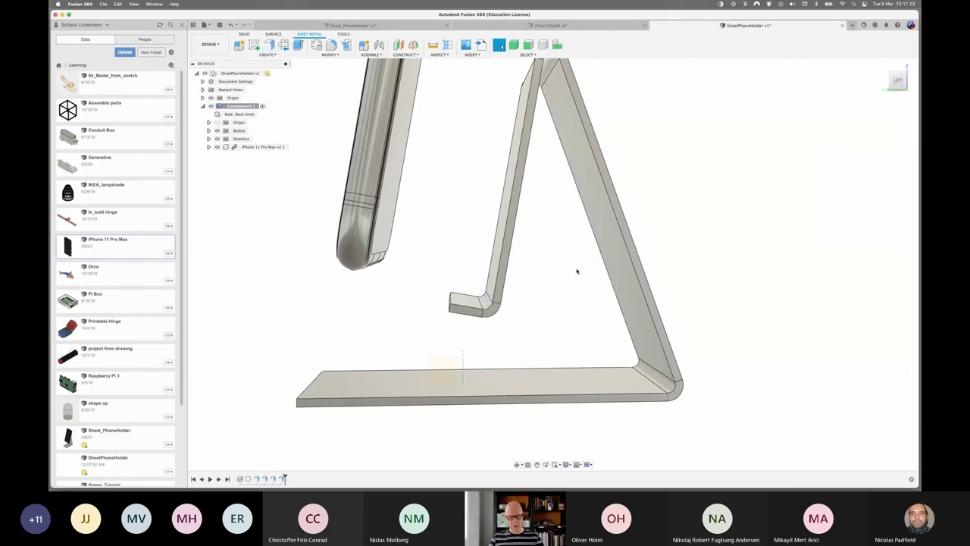
- Add a 6 mm upturned lip on the ledge's outer edge and inspect the resulting cradle
{"action": "key", "text": "Return"}
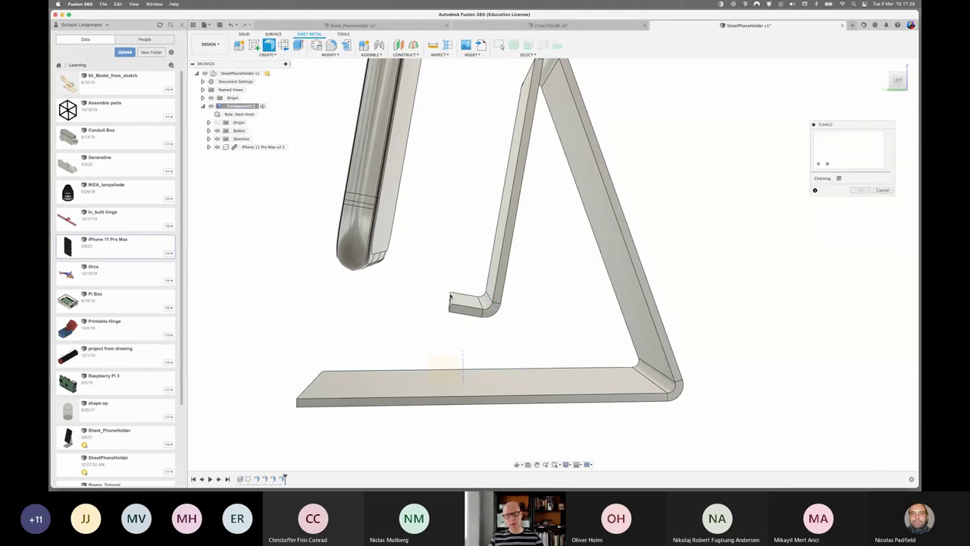
{"action": "left_click", "coordinate": [450, 297]}
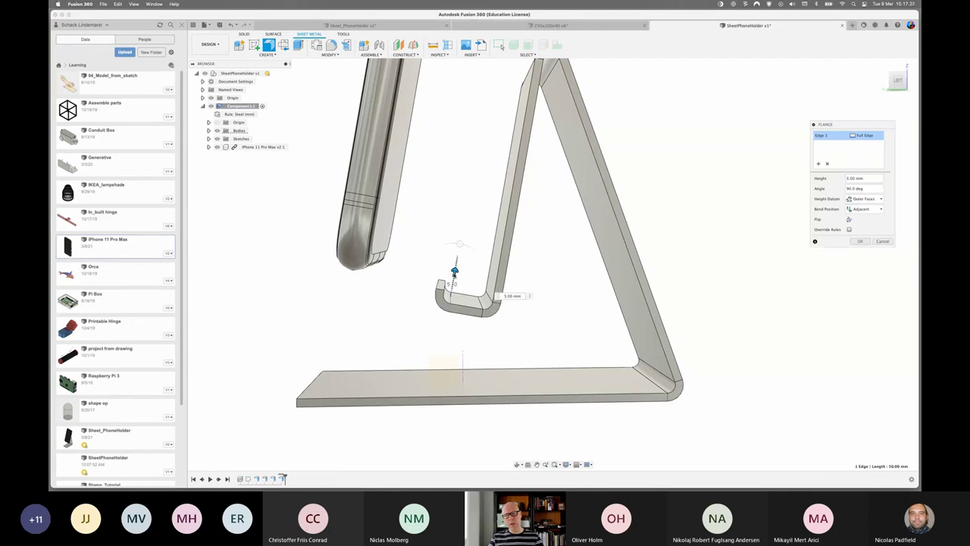
{"action": "left_click_drag", "start_coordinate": [455, 271], "coordinate": [457, 265]}
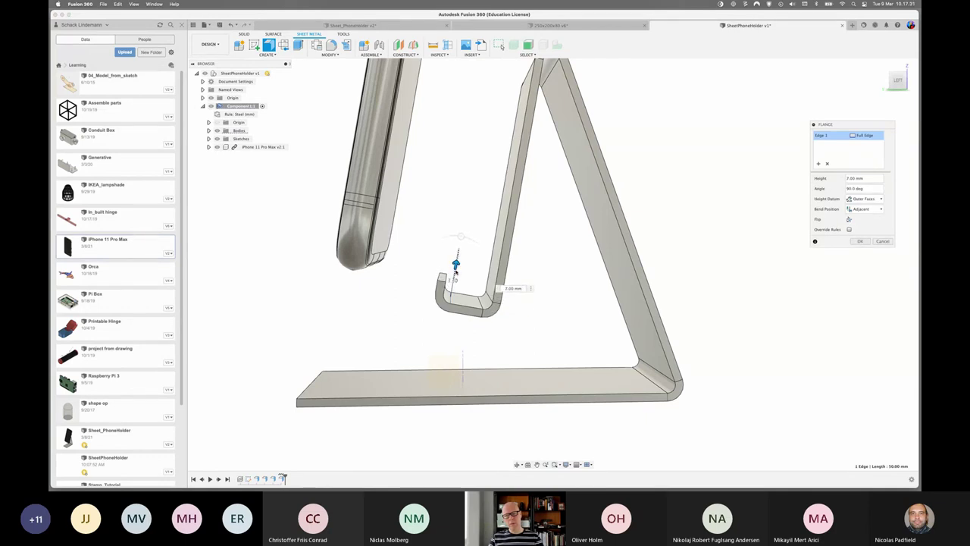
{"action": "left_click_drag", "start_coordinate": [456, 265], "coordinate": [455, 268]}
{"action": "key", "text": "Return"}
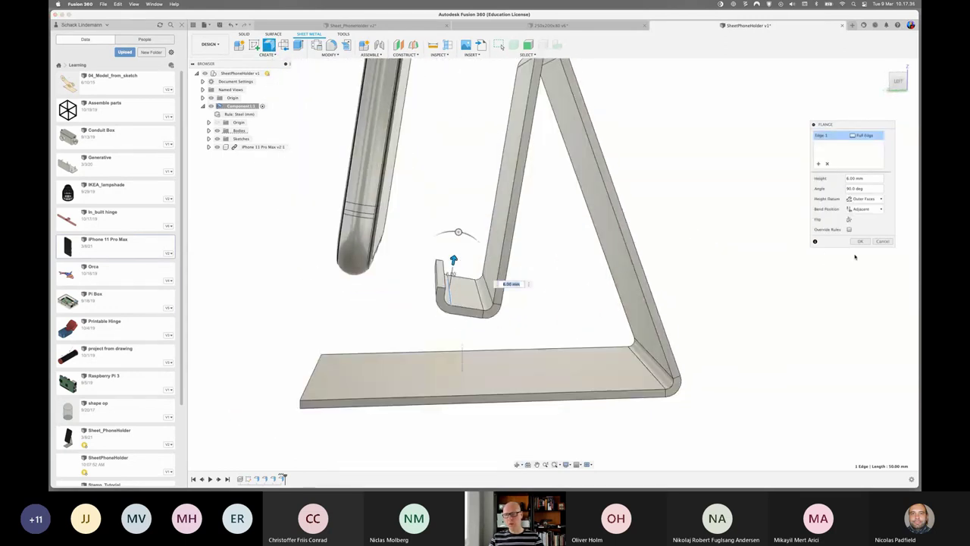
{"action": "left_click", "coordinate": [862, 241]}
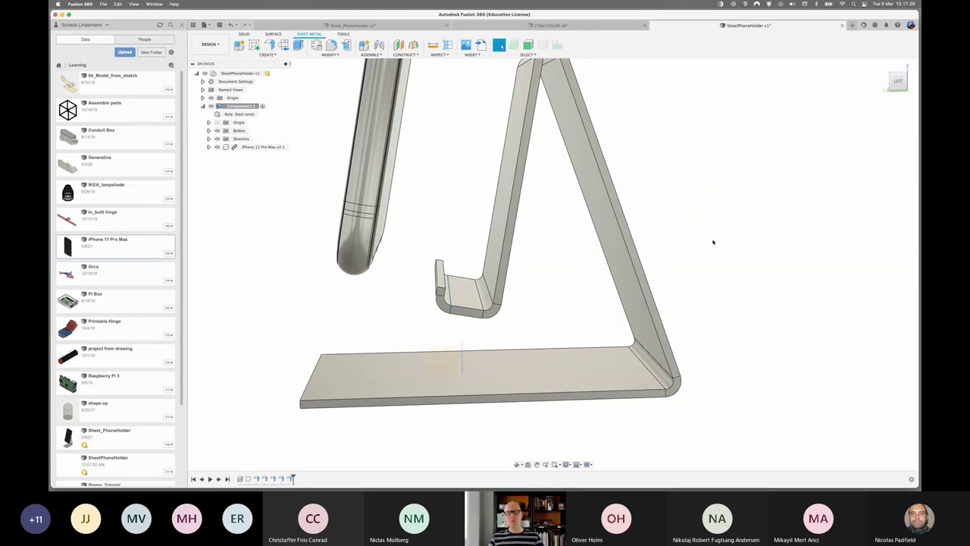
{"action": "mouse_move", "coordinate": [715, 238]}
{"action": "middle_mouse_down", "text": "shift"}
{"action": "mouse_move", "coordinate": [749, 239]}
{"action": "mouse_move", "coordinate": [551, 348]}
{"action": "middle_mouse_up", "text": "shift"}
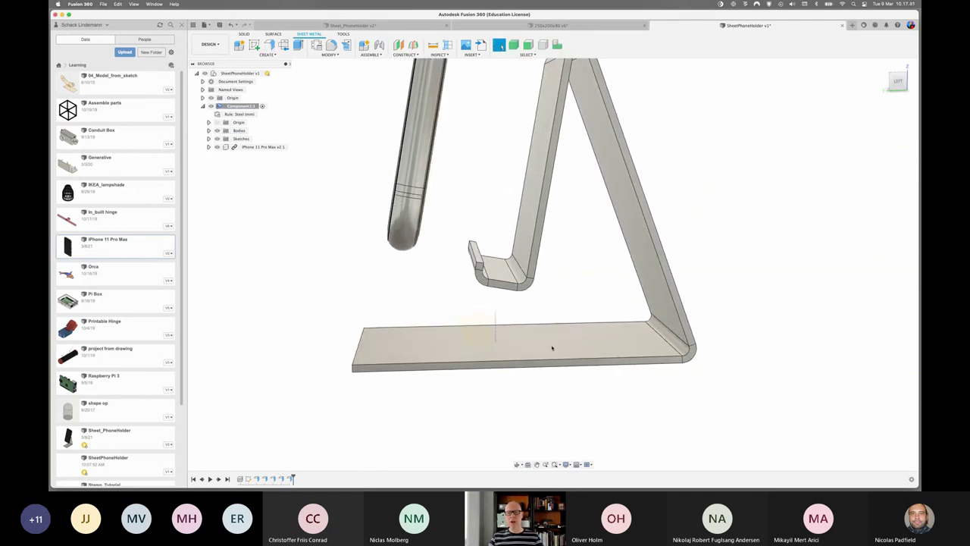
{"action": "middle_click_drag", "start_coordinate": [512, 396], "coordinate": [493, 391], "text": "shift"}
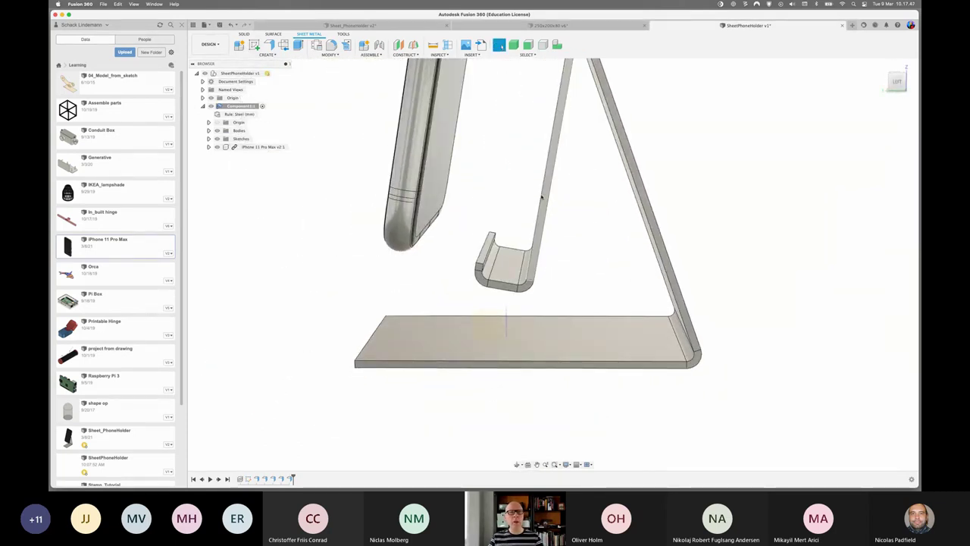
{"action": "scroll", "coordinate": [538, 228], "scroll_direction": "down", "scroll_amount": 3}
{"action": "middle_click_drag", "start_coordinate": [671, 162], "coordinate": [648, 302]}
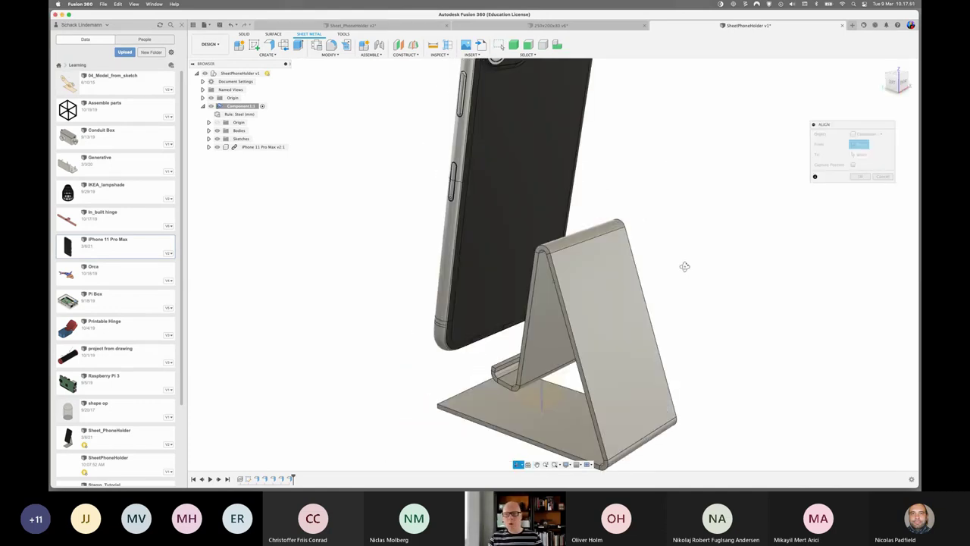
- Align the iPhone's back face against the stand's supporting face
{"action": "middle_click_drag", "start_coordinate": [710, 266], "coordinate": [682, 266], "text": "shift"}
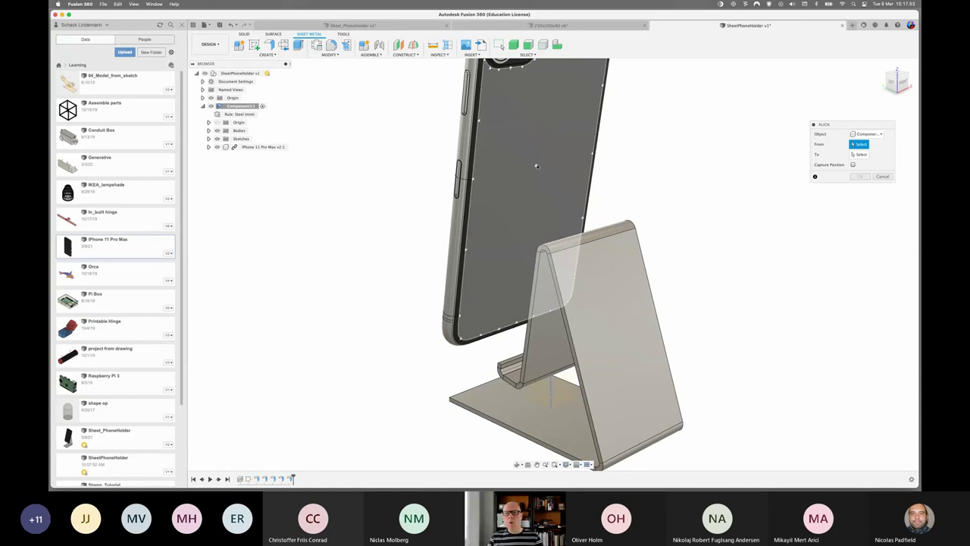
{"action": "left_click", "coordinate": [535, 165]}
{"action": "middle_click_drag", "start_coordinate": [706, 210], "coordinate": [741, 211], "text": "shift"}
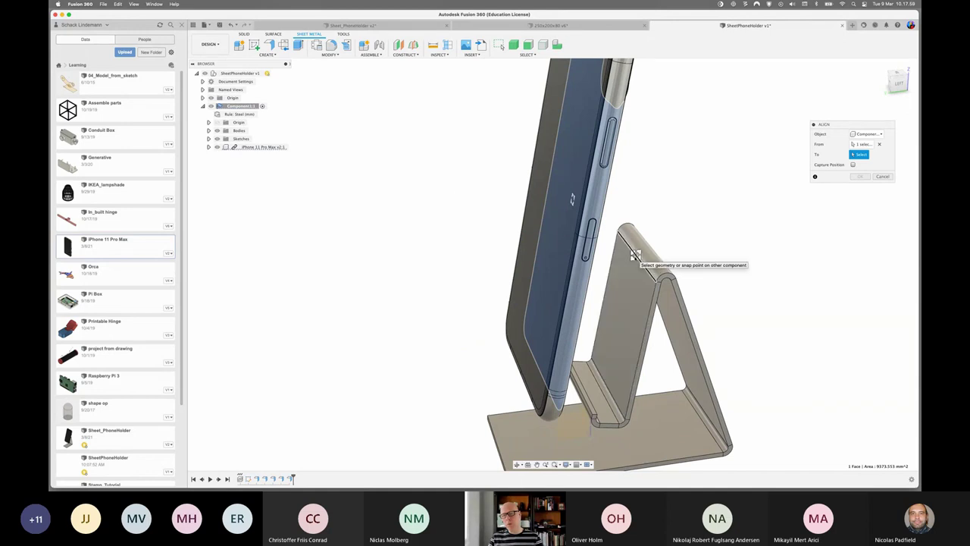
{"action": "left_click", "coordinate": [635, 256]}
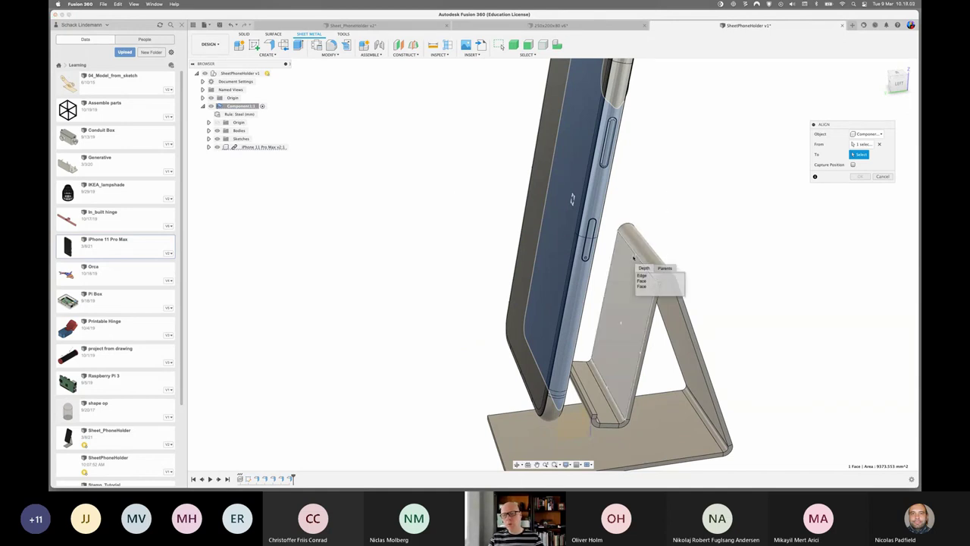
{"action": "scroll", "coordinate": [635, 257], "scroll_direction": "up", "scroll_amount": 5}
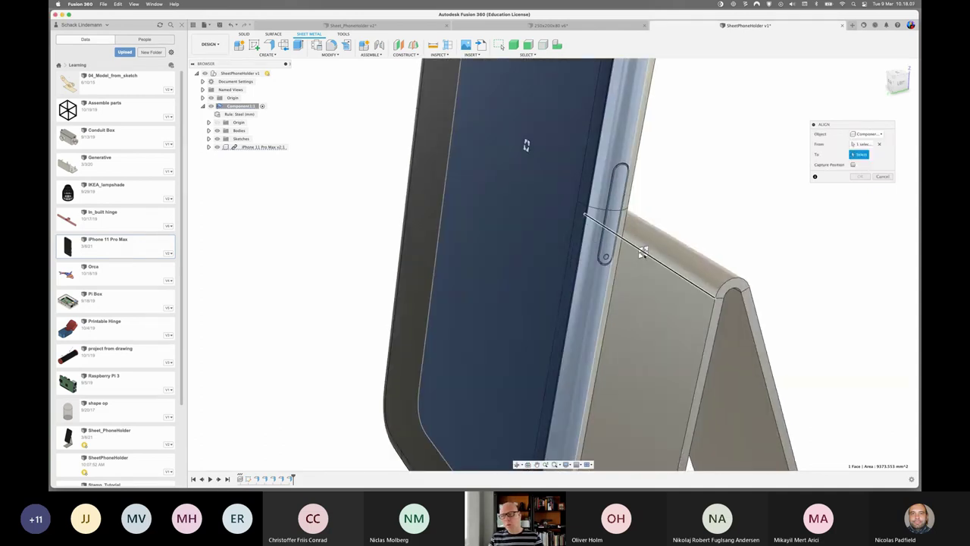
{"action": "left_click", "coordinate": [643, 258]}
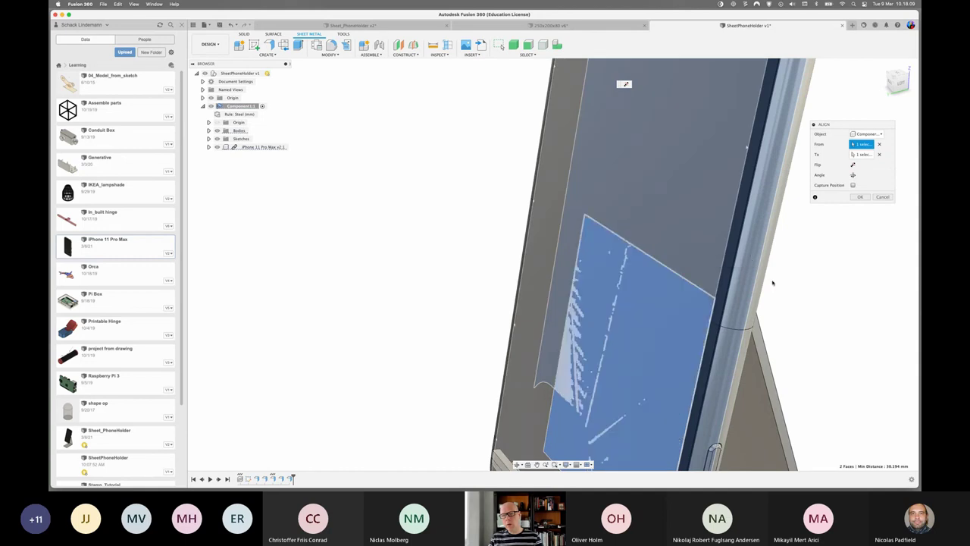
- Rotate the iPhone upright in the ledge cradle and confirm the alignment
{"action": "mouse_move", "coordinate": [729, 199]}
{"action": "middle_mouse_down", "text": "shift"}
{"action": "mouse_move", "coordinate": [788, 277]}
{"action": "mouse_move", "coordinate": [813, 287]}
{"action": "mouse_move", "coordinate": [873, 92]}
{"action": "middle_mouse_up", "text": "shift"}
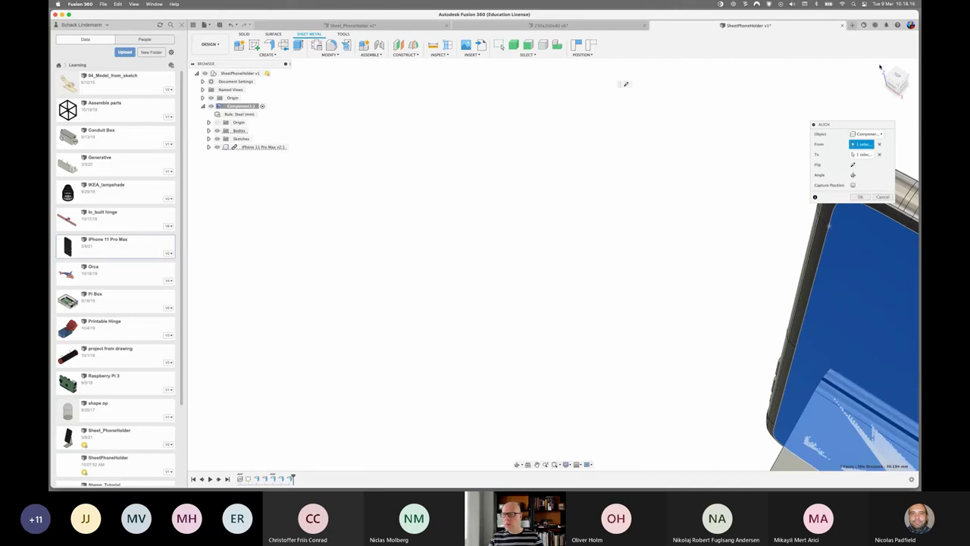
{"action": "left_click", "coordinate": [880, 66]}
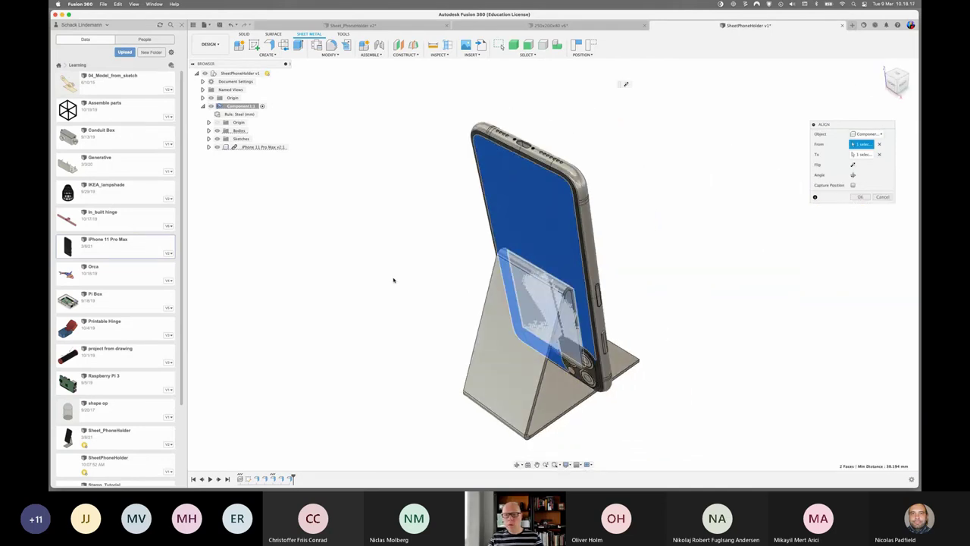
{"action": "mouse_move", "coordinate": [393, 280]}
{"action": "middle_mouse_down", "text": "shift"}
{"action": "mouse_move", "coordinate": [493, 256]}
{"action": "mouse_move", "coordinate": [474, 259]}
{"action": "middle_mouse_up", "text": "shift"}
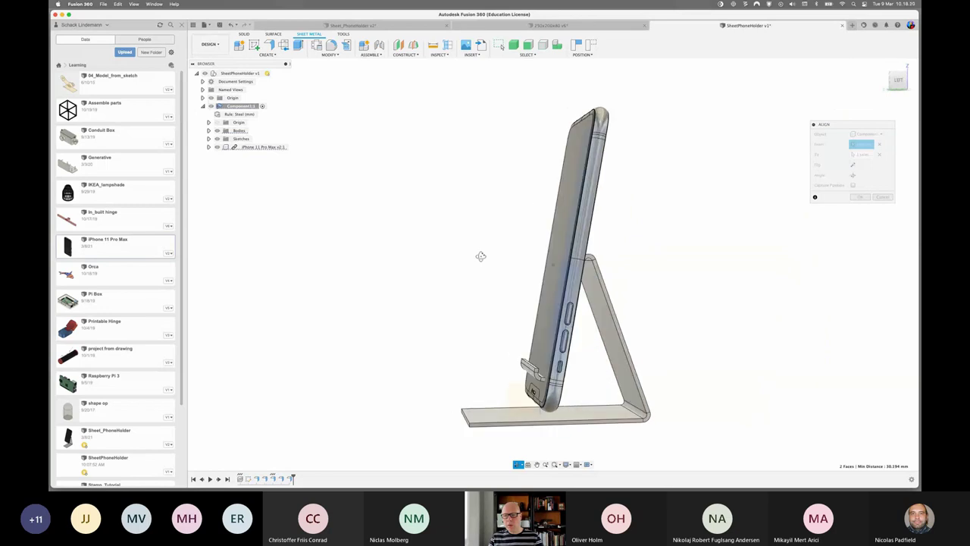
{"action": "left_click", "coordinate": [852, 175]}
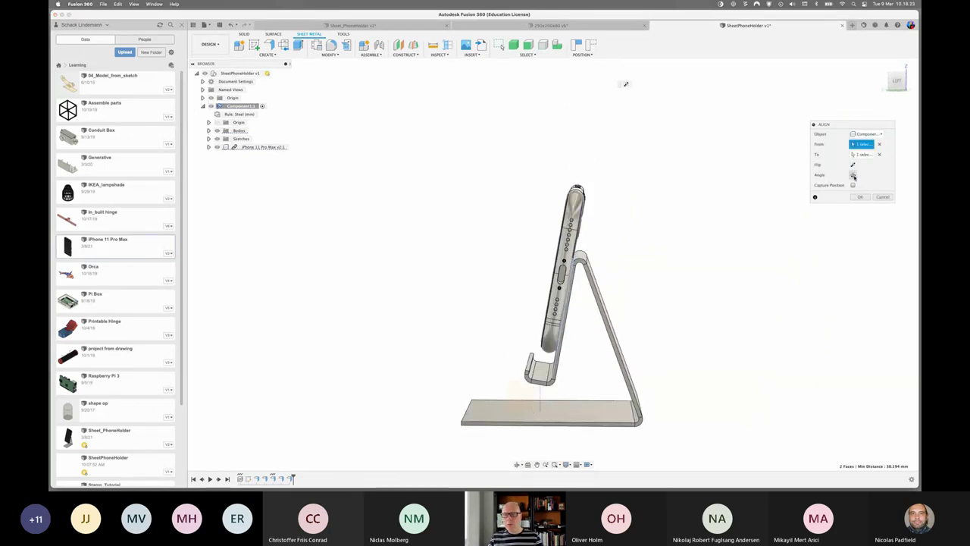
{"action": "left_click", "coordinate": [853, 175]}
{"action": "mouse_move", "coordinate": [675, 217]}
{"action": "middle_mouse_down", "text": "shift"}
{"action": "mouse_move", "coordinate": [658, 219]}
{"action": "mouse_move", "coordinate": [710, 219]}
{"action": "middle_mouse_up", "text": "shift"}
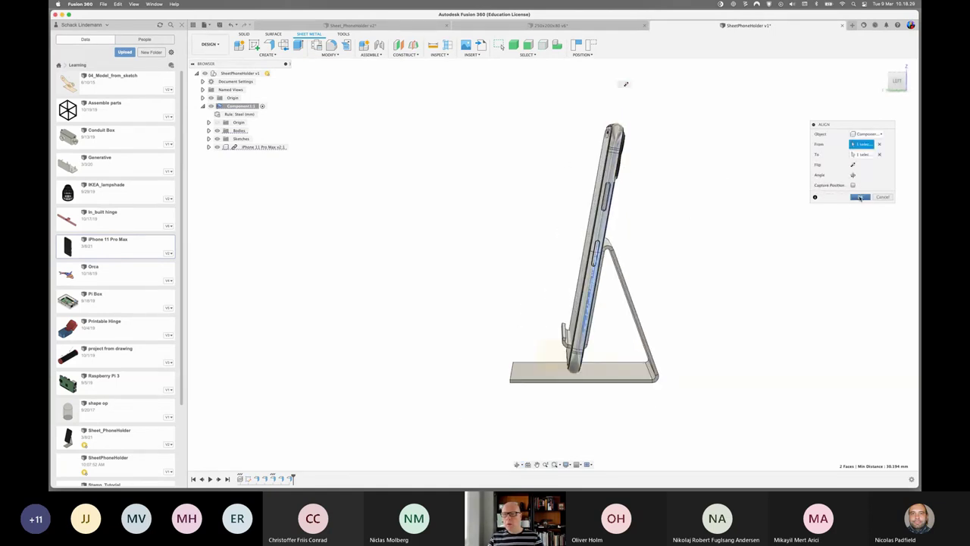
{"action": "left_click", "coordinate": [860, 196]}
{"action": "scroll", "coordinate": [691, 200], "scroll_direction": "down", "scroll_amount": 2}
{"action": "mouse_move", "coordinate": [683, 270]}
{"action": "middle_mouse_down", "text": "shift"}
{"action": "mouse_move", "coordinate": [692, 258]}
{"action": "mouse_move", "coordinate": [684, 243]}
{"action": "mouse_move", "coordinate": [701, 272]}
{"action": "middle_mouse_up", "text": "shift"}
{"action": "key", "text": "m"}
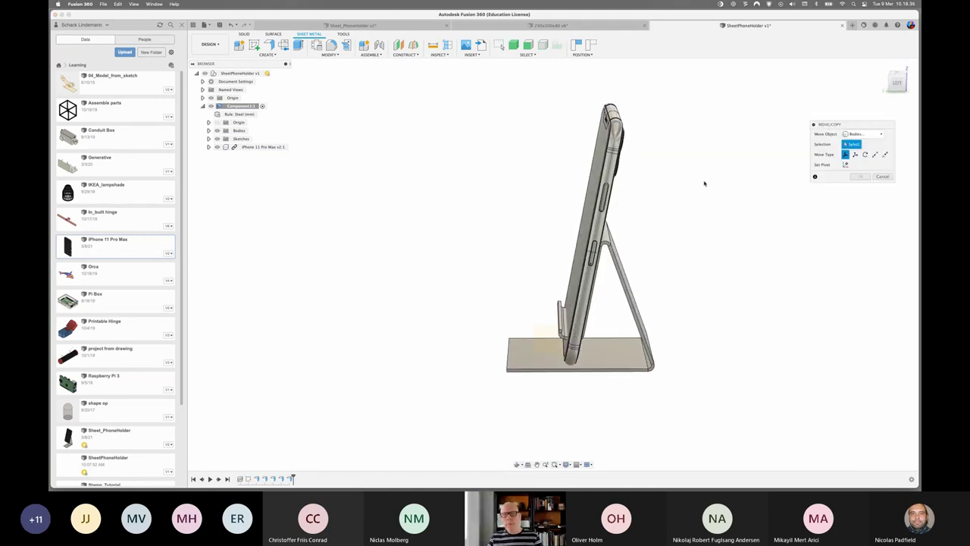
- Set Move/Copy to move Components and select the iPhone
{"action": "mouse_move", "coordinate": [704, 183]}
{"action": "middle_mouse_down", "text": "shift"}
{"action": "mouse_move", "coordinate": [682, 182]}
{"action": "mouse_move", "coordinate": [629, 148]}
{"action": "middle_mouse_up", "text": "shift"}
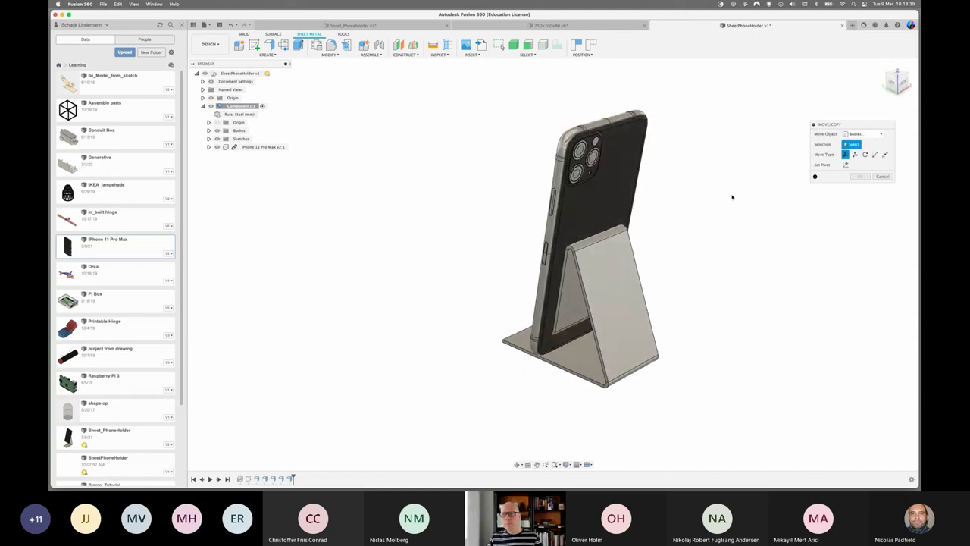
{"action": "left_click", "coordinate": [864, 134]}
{"action": "left_click", "coordinate": [860, 146]}
{"action": "left_click", "coordinate": [620, 199]}
{"action": "left_click", "coordinate": [620, 200]}
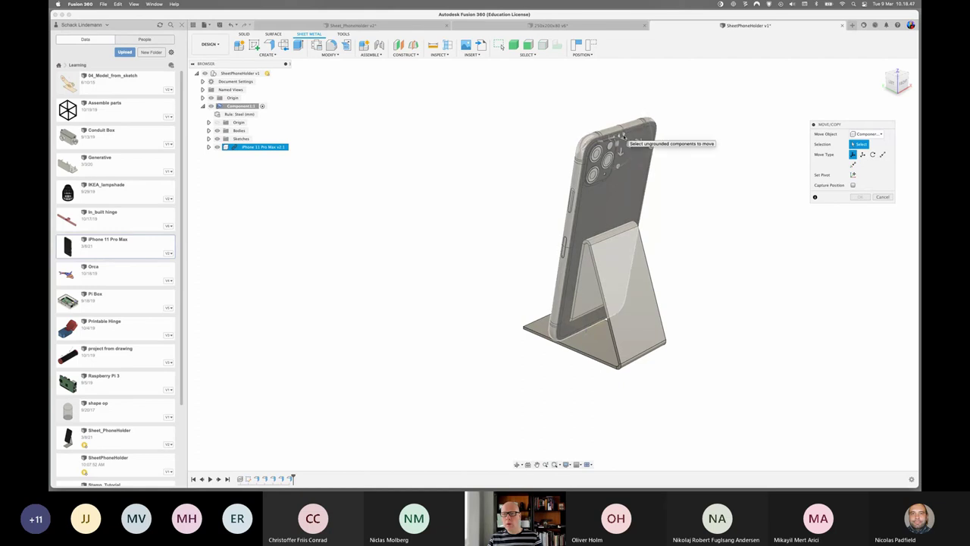
{"action": "left_click", "coordinate": [622, 144]}
{"action": "left_click_drag", "start_coordinate": [620, 151], "coordinate": [624, 127]}
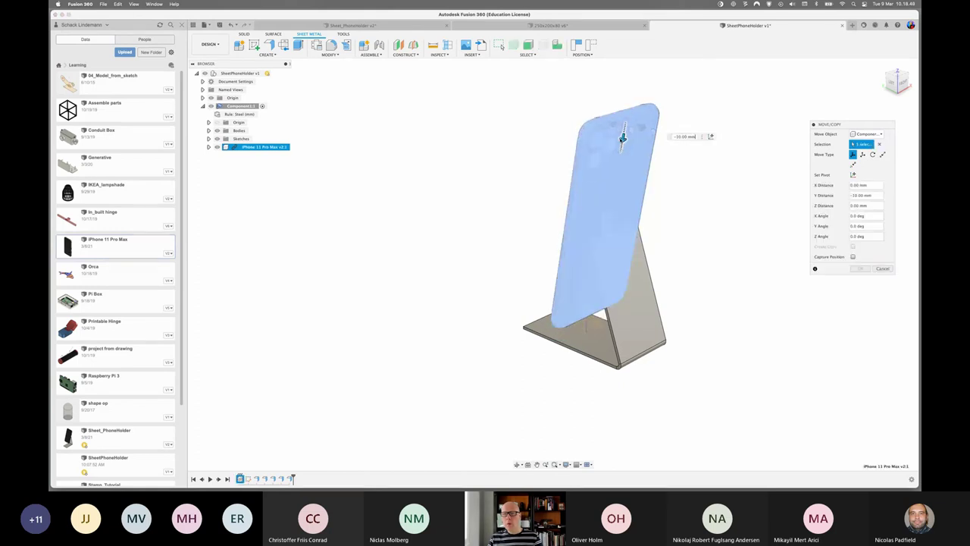
- Move the iPhone −17 mm along Y into the lip and capture its position
{"action": "middle_click_drag", "start_coordinate": [604, 219], "coordinate": [752, 282], "text": "shift"}
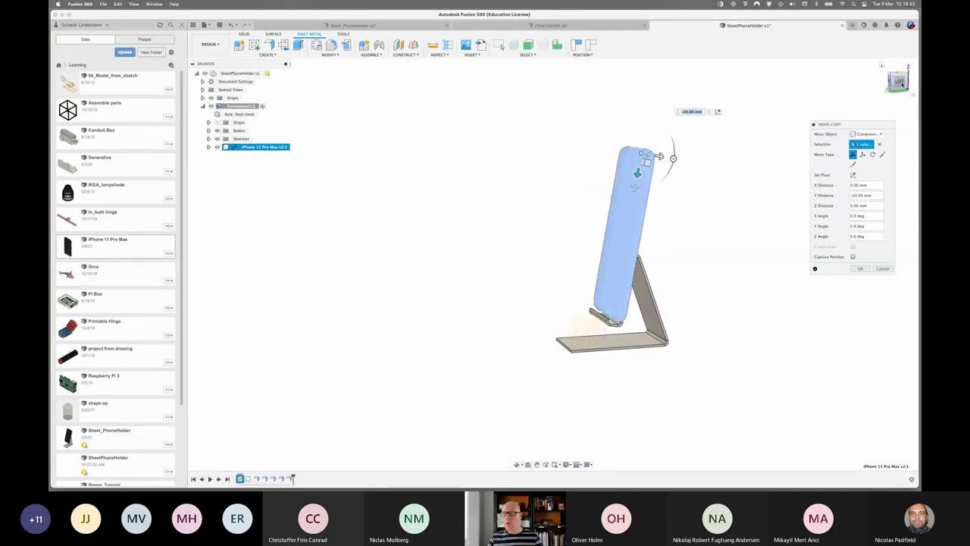
{"action": "middle_click_drag", "start_coordinate": [752, 282], "coordinate": [720, 258], "text": "shift"}
{"action": "scroll", "coordinate": [618, 322], "scroll_direction": "up", "scroll_amount": 1}
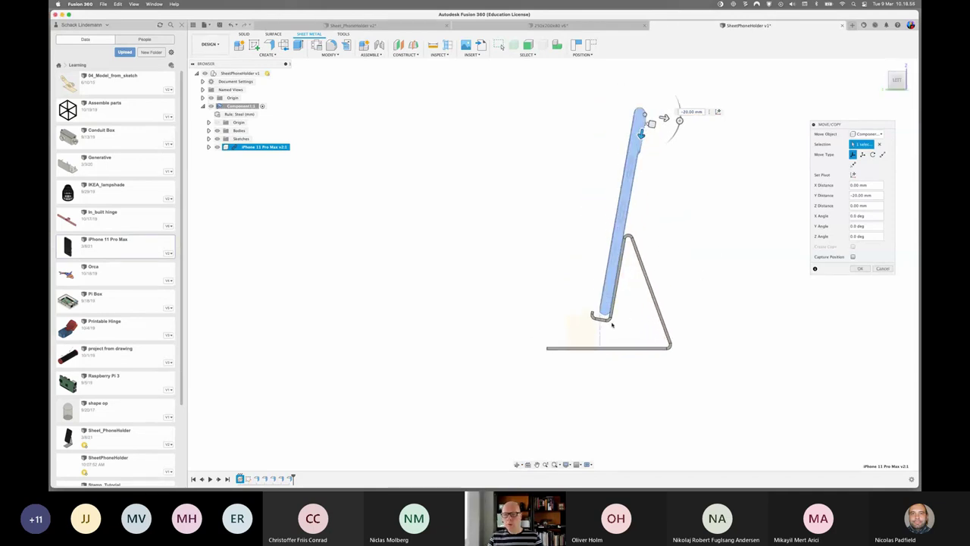
{"action": "scroll", "coordinate": [614, 324], "scroll_direction": "up", "scroll_amount": 2}
{"action": "scroll", "coordinate": [612, 324], "scroll_direction": "up", "scroll_amount": 2}
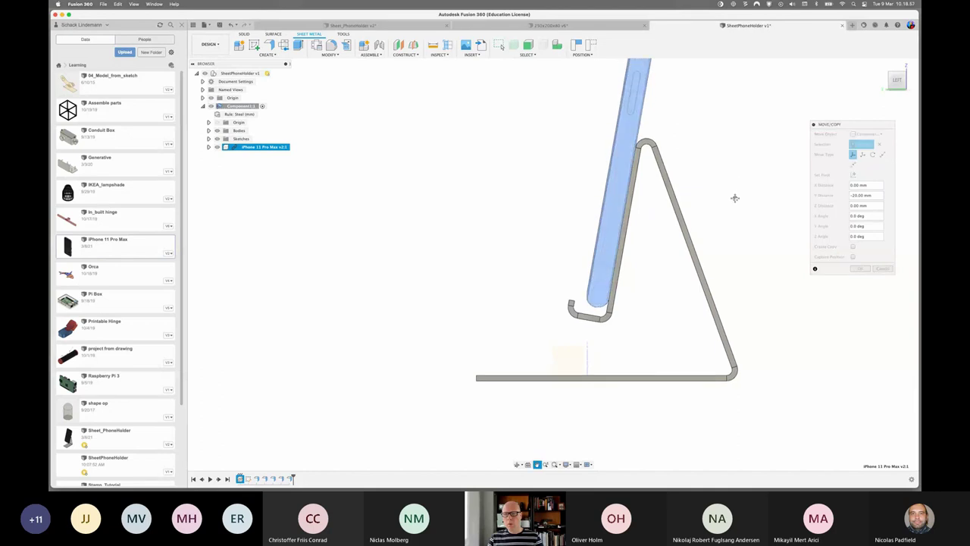
{"action": "middle_click_drag", "start_coordinate": [730, 164], "coordinate": [712, 109], "text": "shift"}
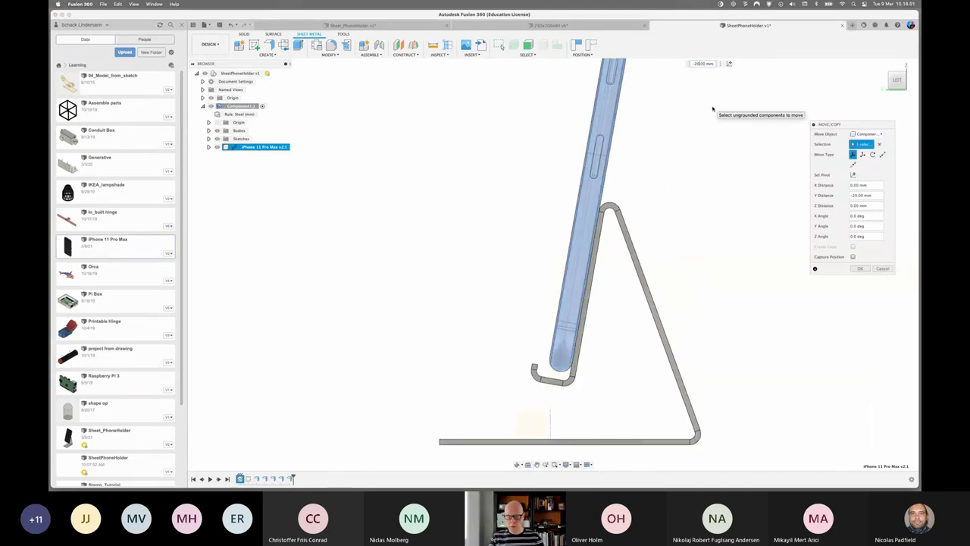
{"action": "type", "text": "-18"}
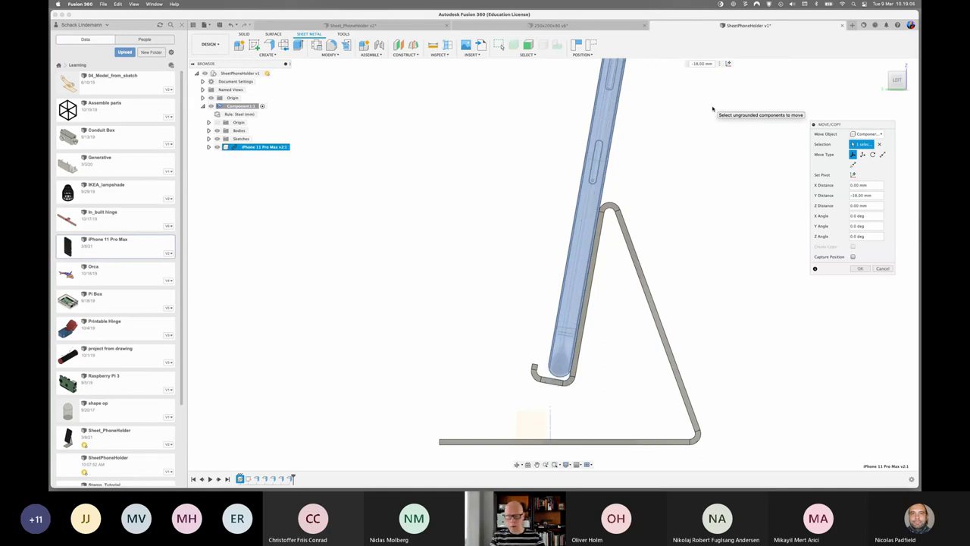
{"action": "key", "text": "BackSpace"}
{"action": "type", "text": "7"}
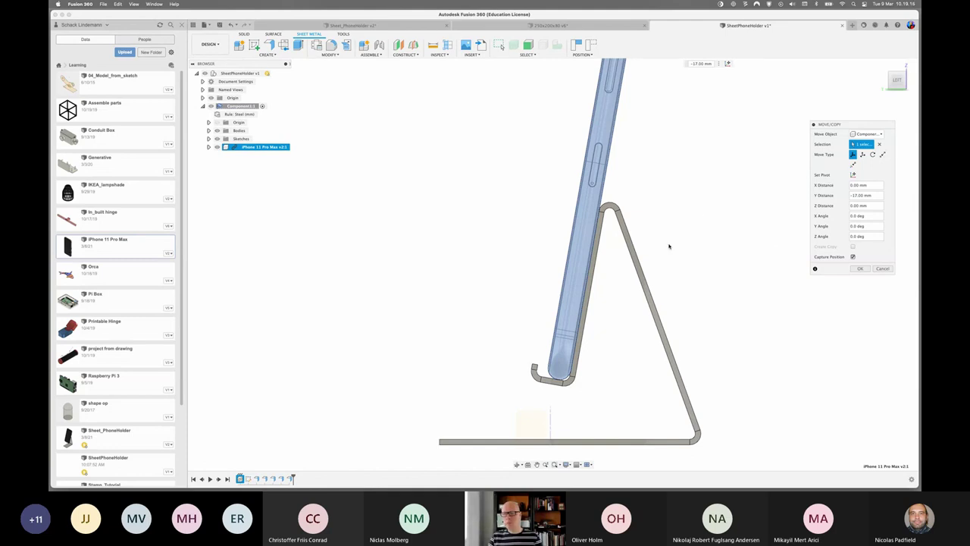
{"action": "middle_click_drag", "start_coordinate": [699, 215], "coordinate": [708, 215], "text": "shift"}
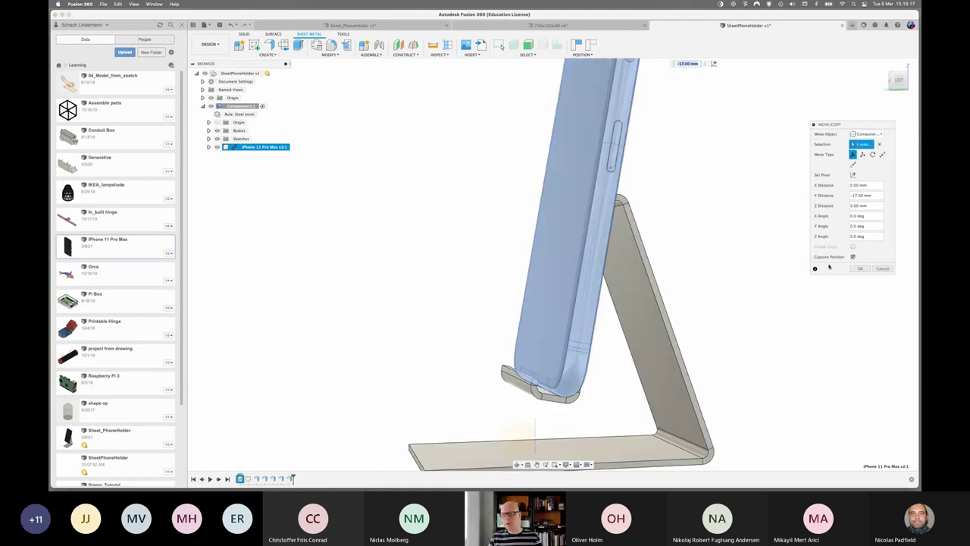
{"action": "left_click", "coordinate": [860, 269]}
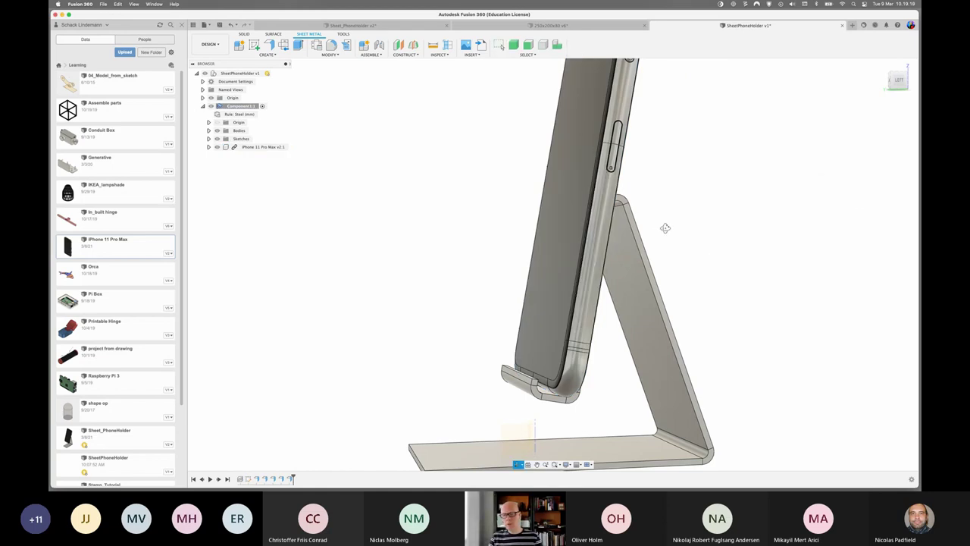
- Hide the iPhone 11 Pro Max v2:1 component, leaving only the folded steel stand
{"action": "mouse_move", "coordinate": [665, 225]}
{"action": "middle_mouse_down", "text": "shift"}
{"action": "mouse_move", "coordinate": [720, 249]}
{"action": "mouse_move", "coordinate": [747, 232]}
{"action": "mouse_move", "coordinate": [743, 193]}
{"action": "mouse_move", "coordinate": [753, 266]}
{"action": "mouse_move", "coordinate": [760, 258]}
{"action": "mouse_move", "coordinate": [738, 253]}
{"action": "mouse_move", "coordinate": [755, 265]}
{"action": "mouse_move", "coordinate": [747, 255]}
{"action": "mouse_move", "coordinate": [738, 273]}
{"action": "mouse_move", "coordinate": [793, 270]}
{"action": "mouse_move", "coordinate": [778, 277]}
{"action": "mouse_move", "coordinate": [750, 255]}
{"action": "mouse_move", "coordinate": [742, 263]}
{"action": "mouse_move", "coordinate": [773, 264]}
{"action": "mouse_move", "coordinate": [765, 258]}
{"action": "middle_mouse_up", "text": "shift"}
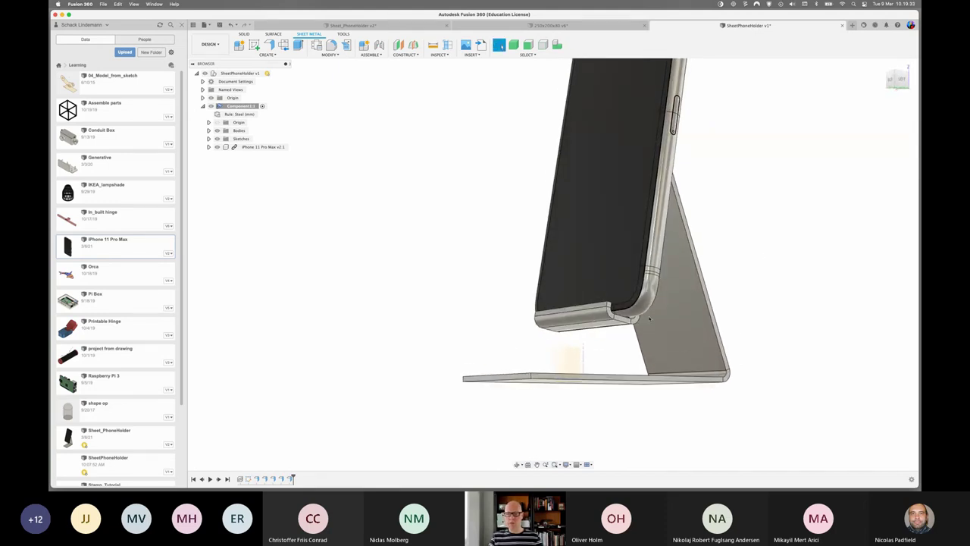
{"action": "mouse_move", "coordinate": [770, 299]}
{"action": "middle_mouse_down"}
{"action": "mouse_move", "coordinate": [740, 270]}
{"action": "mouse_move", "coordinate": [727, 301]}
{"action": "mouse_move", "coordinate": [695, 219]}
{"action": "mouse_move", "coordinate": [702, 225]}
{"action": "middle_mouse_up"}
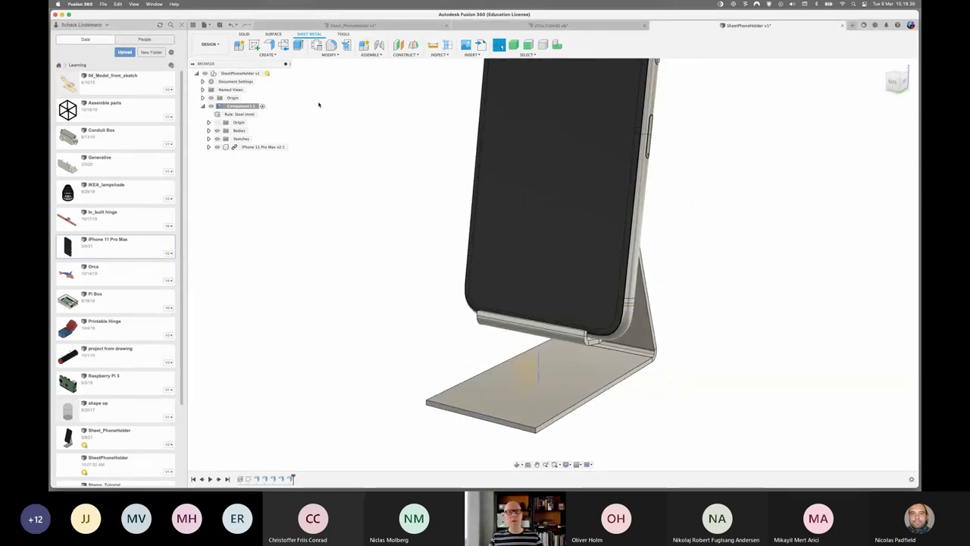
{"action": "left_click", "coordinate": [216, 147]}
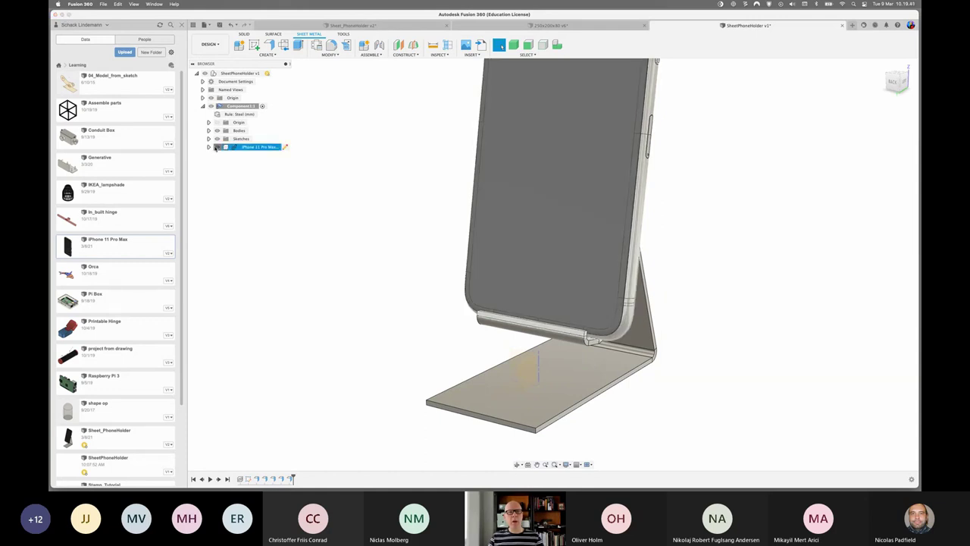
{"action": "left_click", "coordinate": [216, 147]}
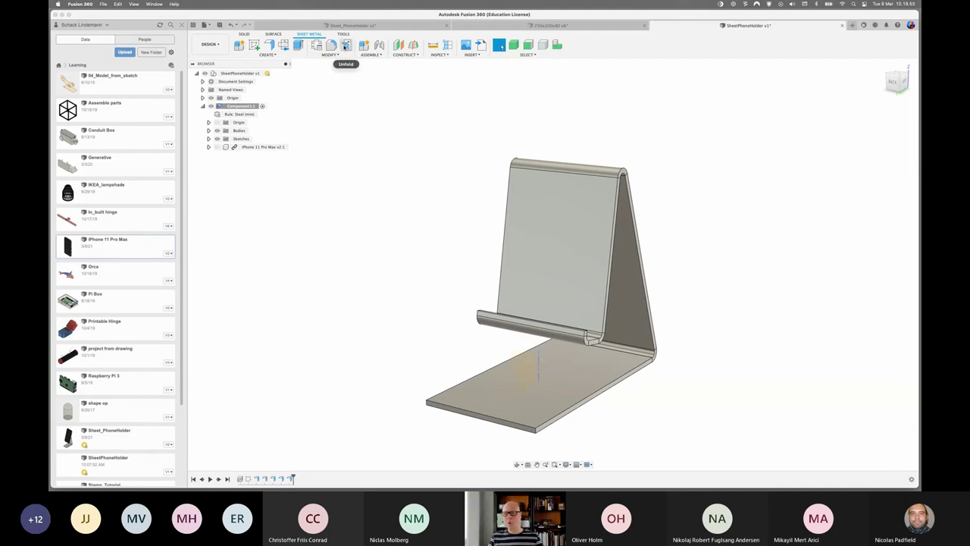
- Unfold all the holder's bends, keeping the base plate stationary
{"action": "left_click", "coordinate": [345, 46]}
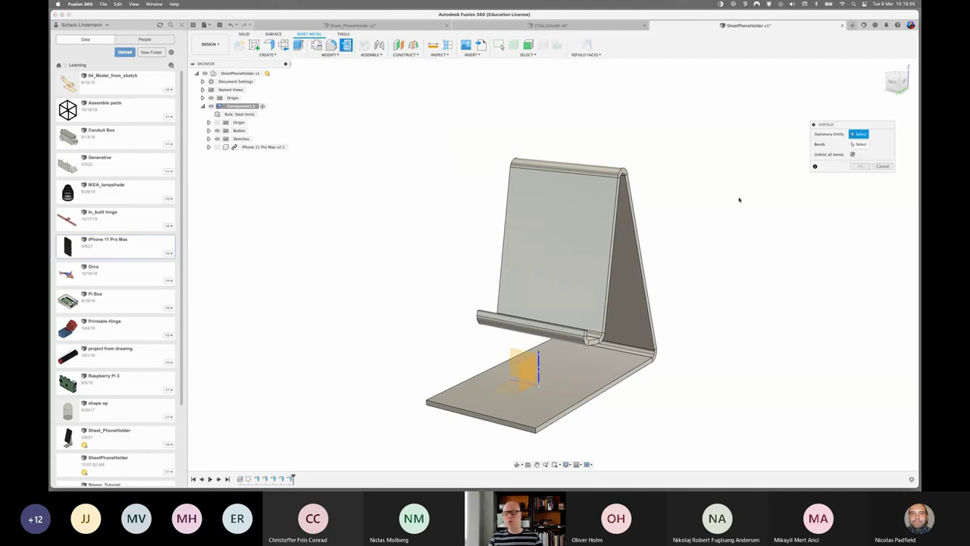
{"action": "middle_click_drag", "start_coordinate": [768, 308], "coordinate": [801, 248], "text": "shift"}
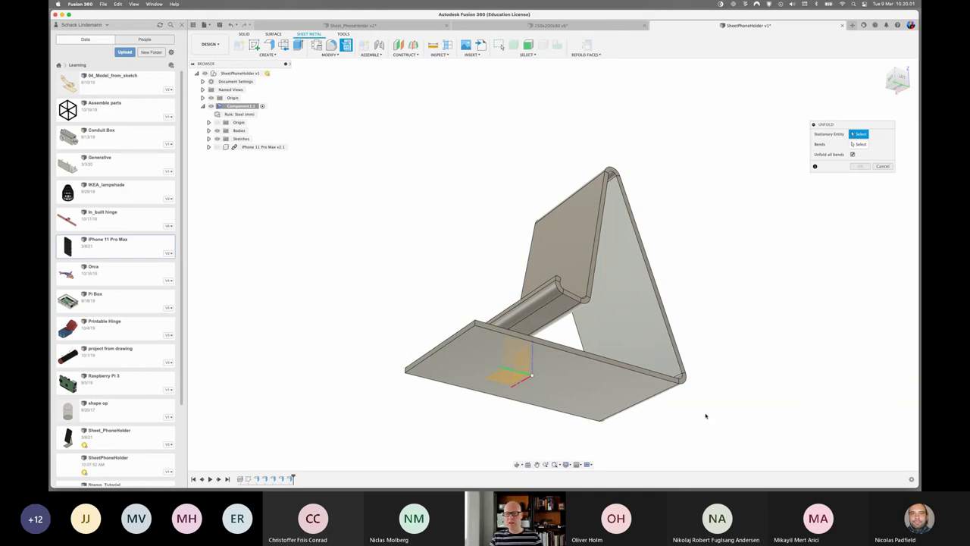
{"action": "left_click", "coordinate": [563, 379]}
{"action": "middle_click_drag", "start_coordinate": [643, 264], "coordinate": [663, 303], "text": "shift"}
{"action": "middle_click_drag", "start_coordinate": [773, 284], "coordinate": [684, 216]}
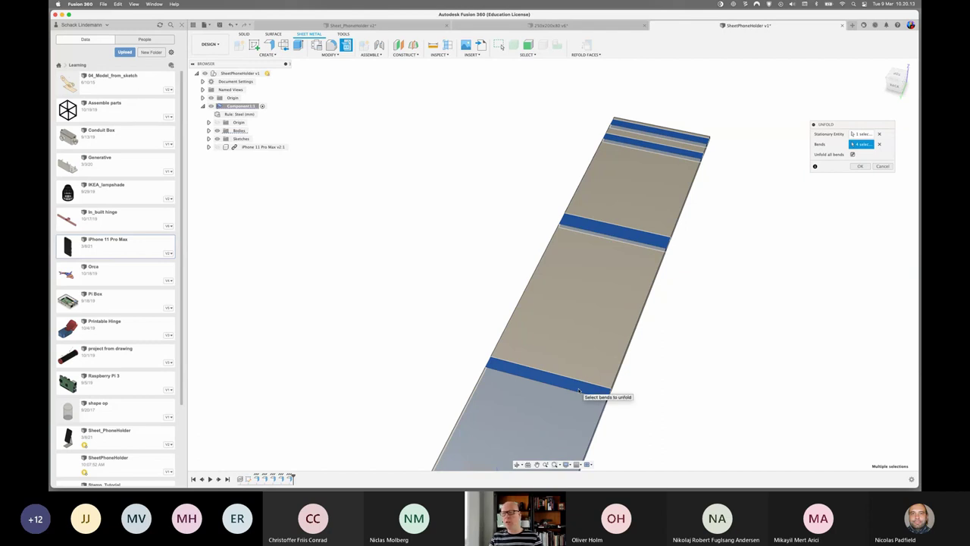
{"action": "left_click", "coordinate": [861, 167]}
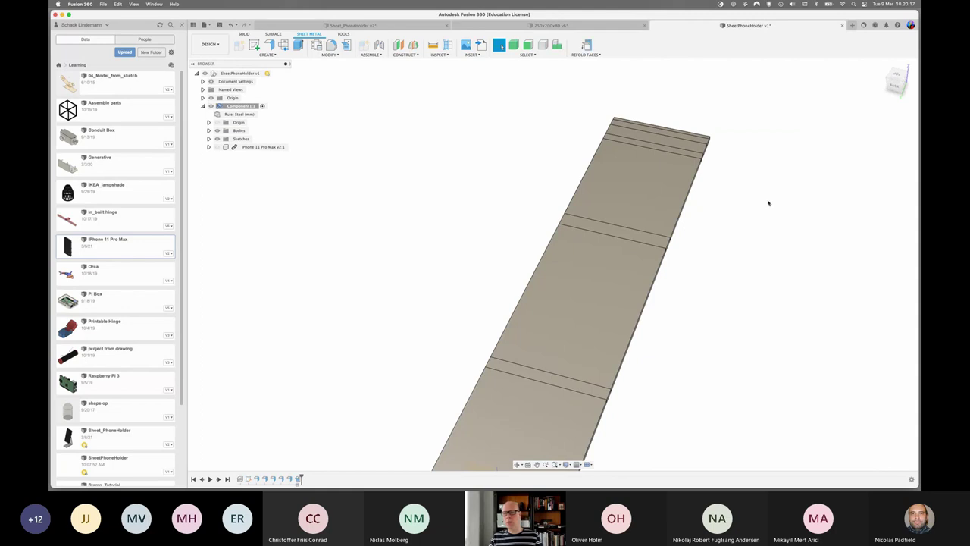
- View the unfolded strip straight down from the top, centred in the window
{"action": "mouse_move", "coordinate": [738, 198]}
{"action": "middle_mouse_down", "text": "shift"}
{"action": "mouse_move", "coordinate": [756, 219]}
{"action": "mouse_move", "coordinate": [741, 249]}
{"action": "middle_mouse_up", "text": "shift"}
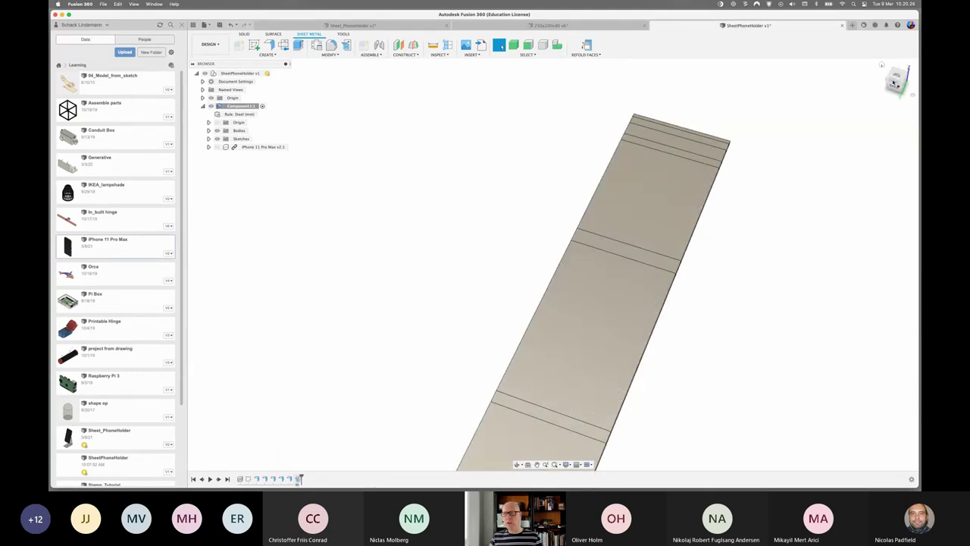
{"action": "left_click", "coordinate": [896, 78]}
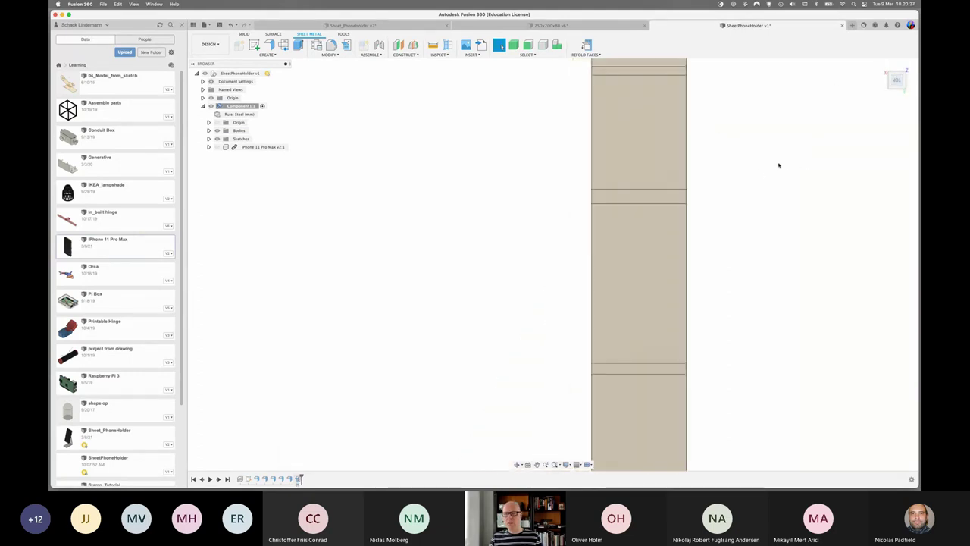
{"action": "scroll", "coordinate": [785, 168], "scroll_direction": "down", "scroll_amount": 2}
{"action": "middle_click_drag", "start_coordinate": [812, 182], "coordinate": [701, 186]}
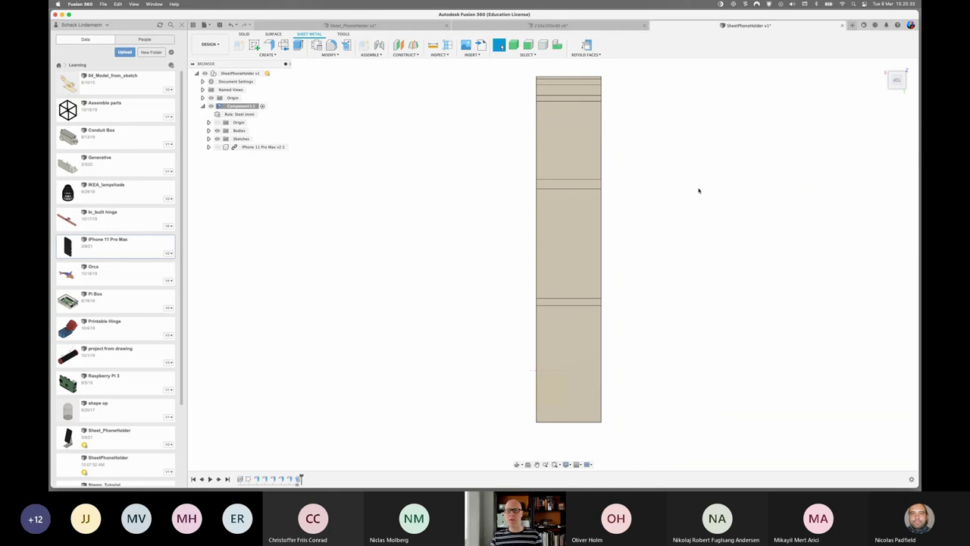
{"action": "scroll", "coordinate": [627, 115], "scroll_direction": "up", "scroll_amount": 1}
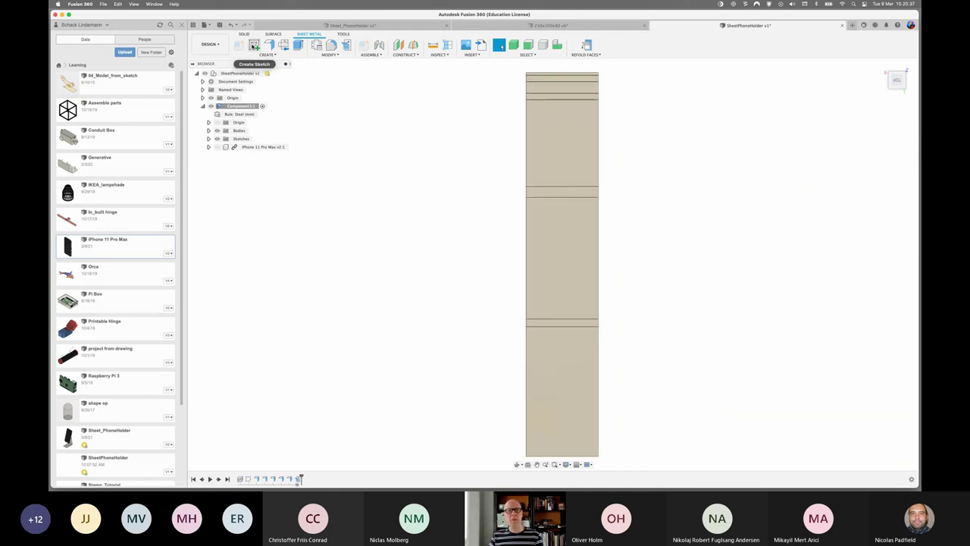
- Sketch a 20 × 60 mm rectangle on the flat strip's face
{"action": "left_click", "coordinate": [255, 45]}
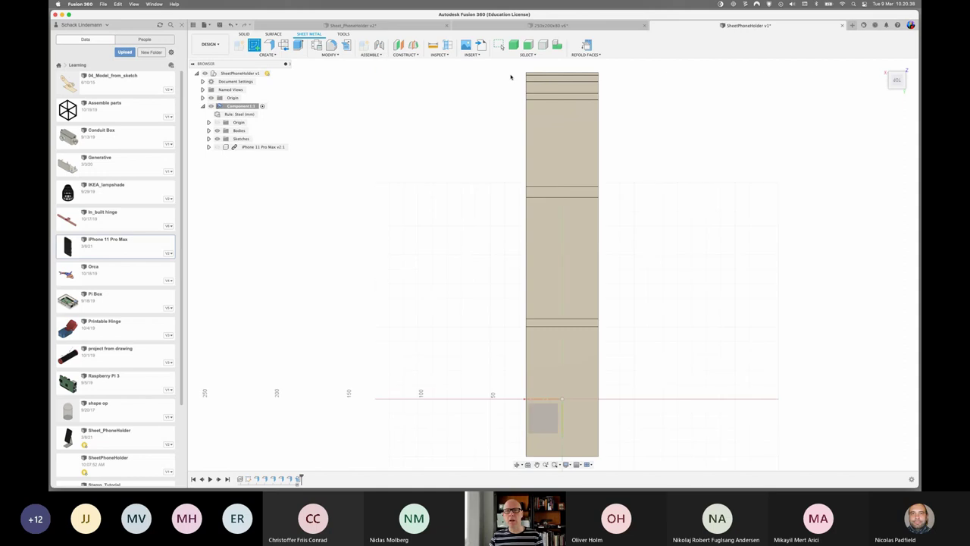
{"action": "left_click", "coordinate": [582, 76]}
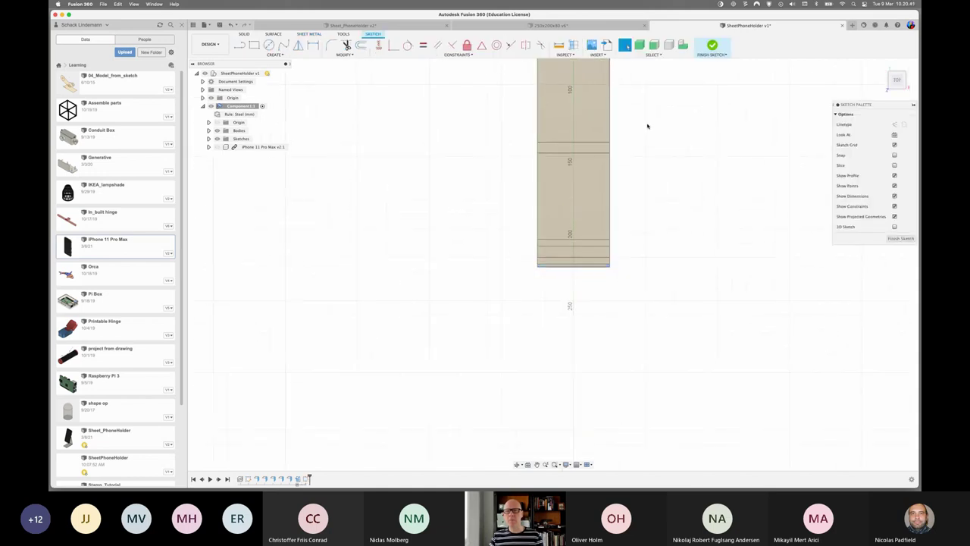
{"action": "scroll", "coordinate": [632, 281], "scroll_direction": "up", "scroll_amount": 2}
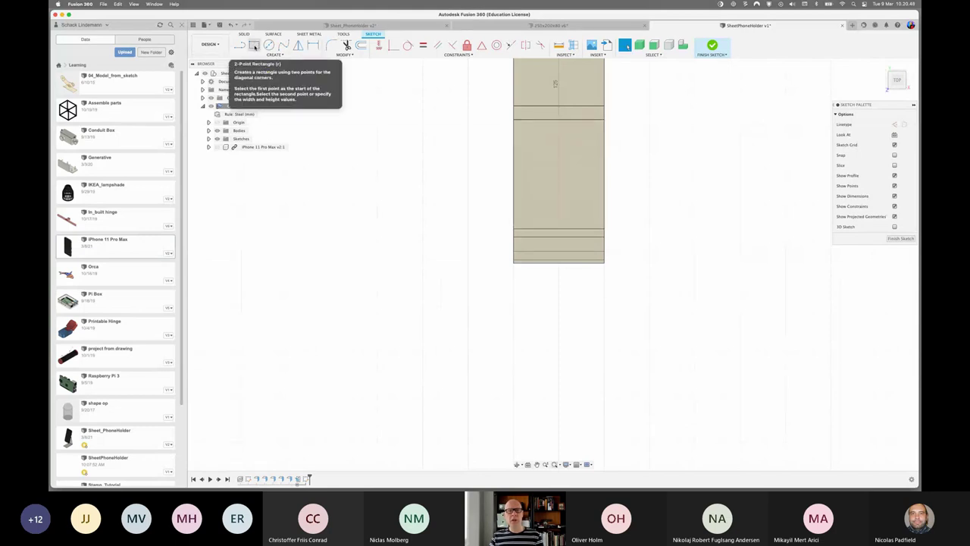
{"action": "left_click", "coordinate": [254, 46]}
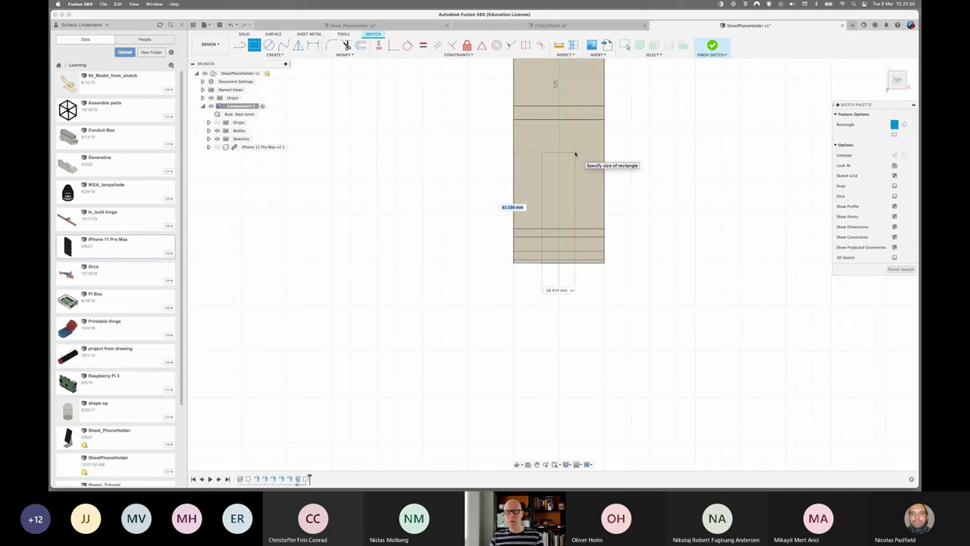
{"action": "type", "text": "6"}
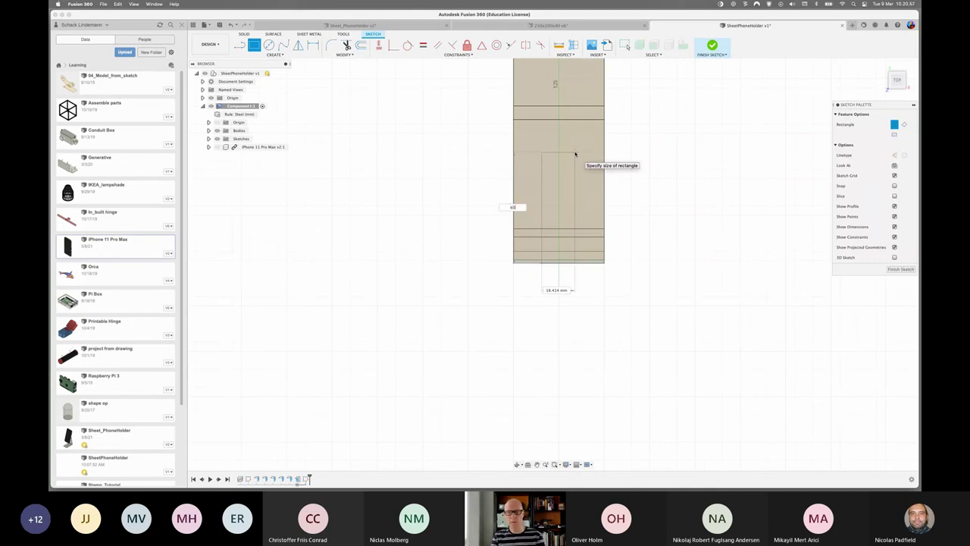
{"action": "type", "text": "0"}
{"action": "key", "text": "Tab"}
{"action": "type", "text": "20"}
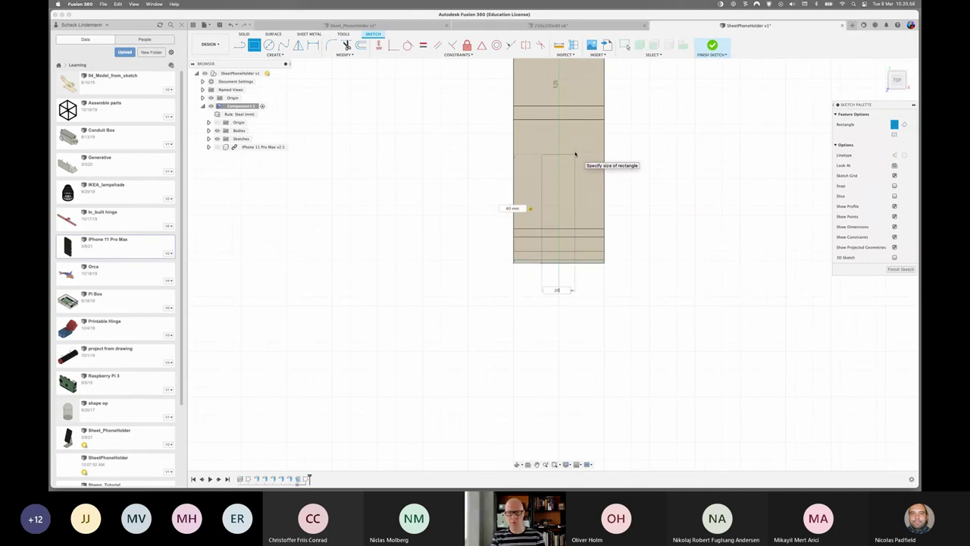
{"action": "key", "text": "Tab"}
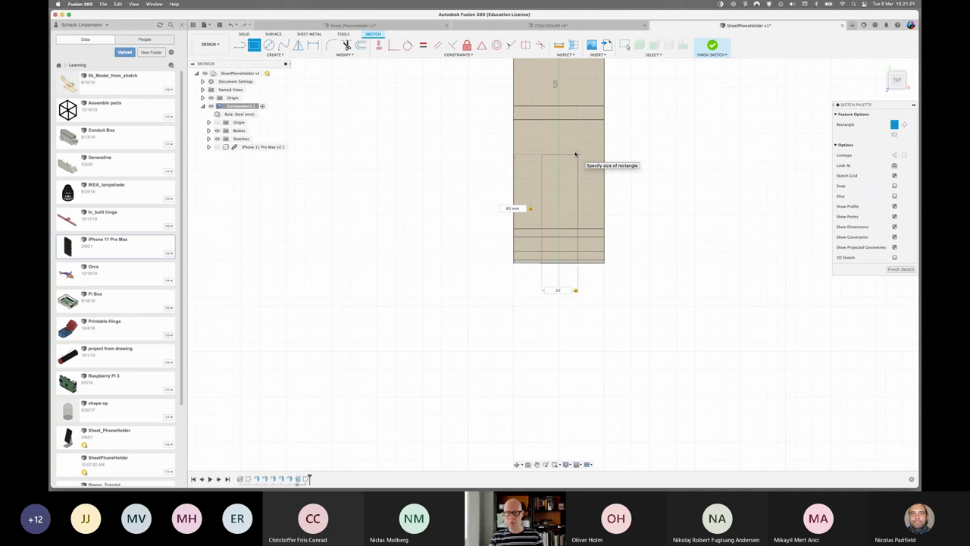
{"action": "key", "text": "Return"}
- Make the rectangle's bottom edge collinear with the plate's bottom edge
{"action": "scroll", "coordinate": [616, 243], "scroll_direction": "up", "scroll_amount": 3}
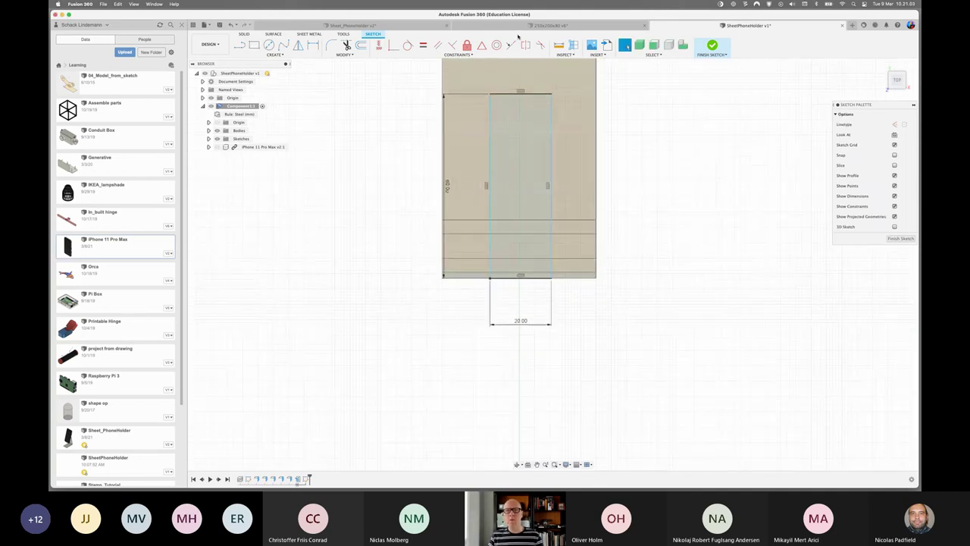
{"action": "left_click", "coordinate": [482, 45]}
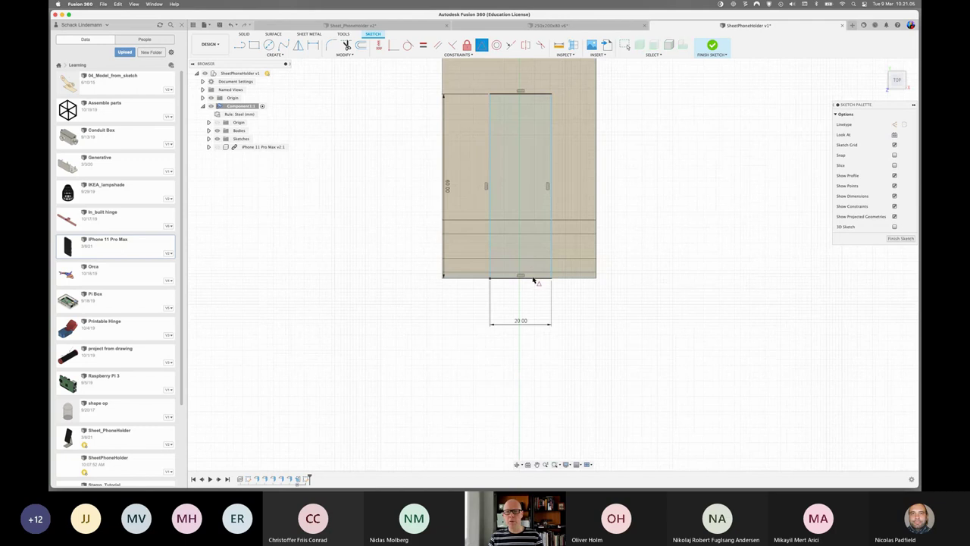
{"action": "left_click", "coordinate": [533, 280]}
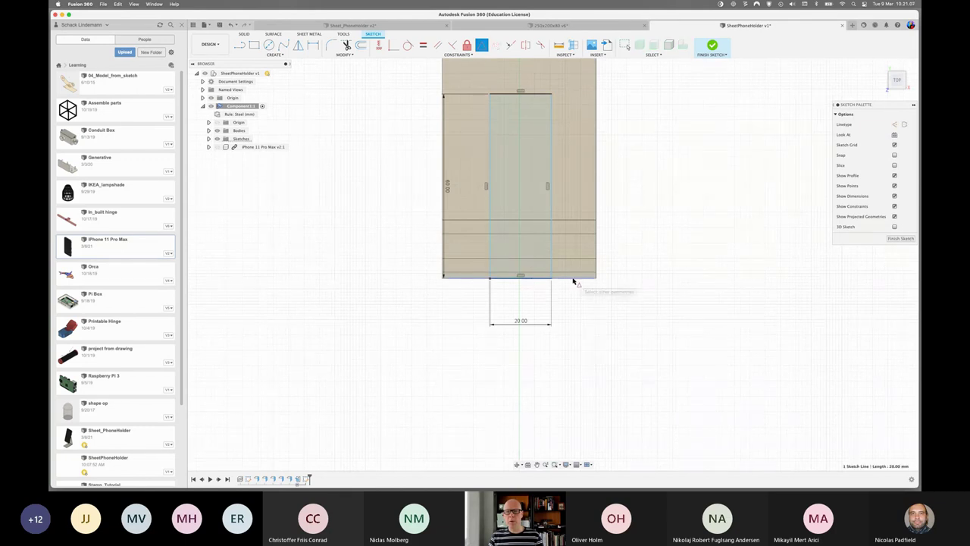
{"action": "left_click", "coordinate": [574, 280]}
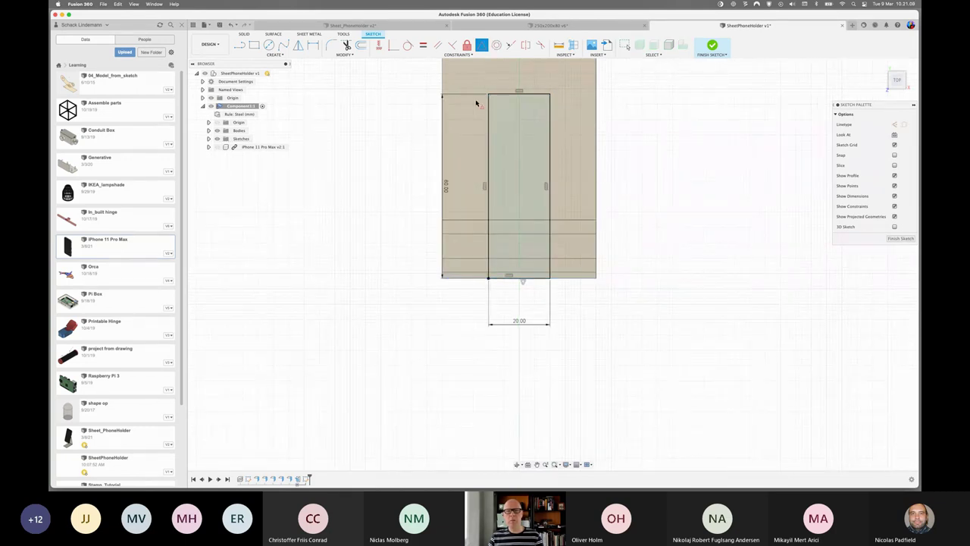
{"action": "scroll", "coordinate": [593, 119], "scroll_direction": "down", "scroll_amount": 3}
- Draw a 20 mm circle at the rectangle's top midpoint, trimming the top edge and lower arc
{"action": "left_click", "coordinate": [268, 44]}
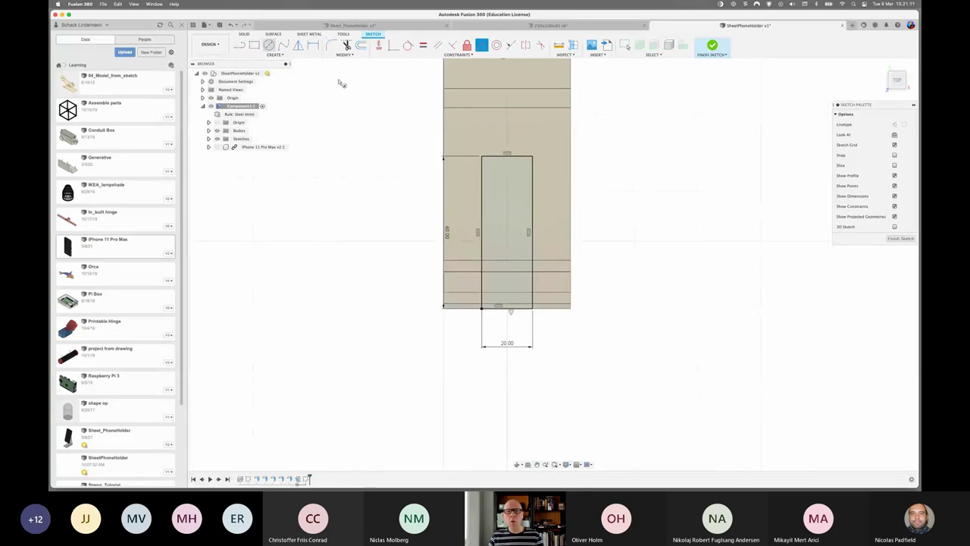
{"action": "left_click", "coordinate": [507, 155]}
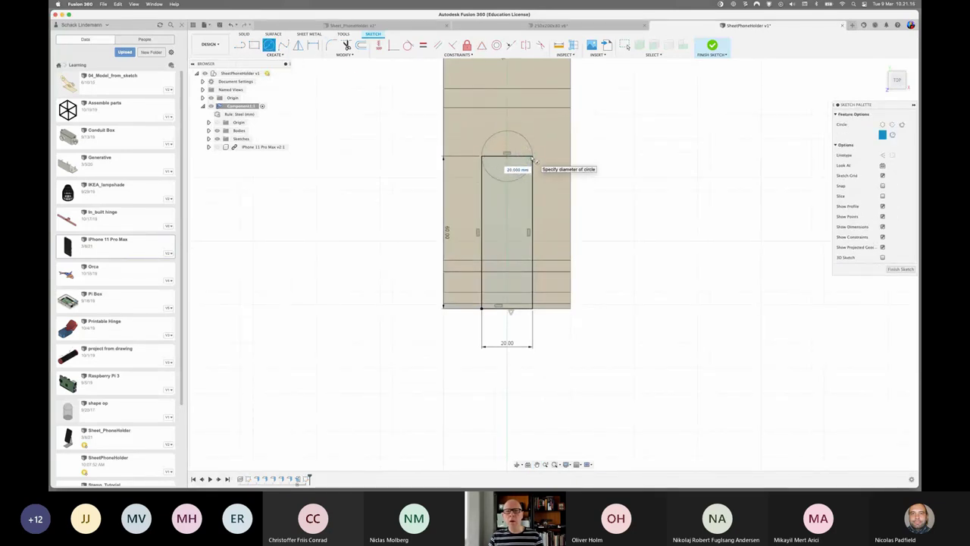
{"action": "key", "text": "Return"}
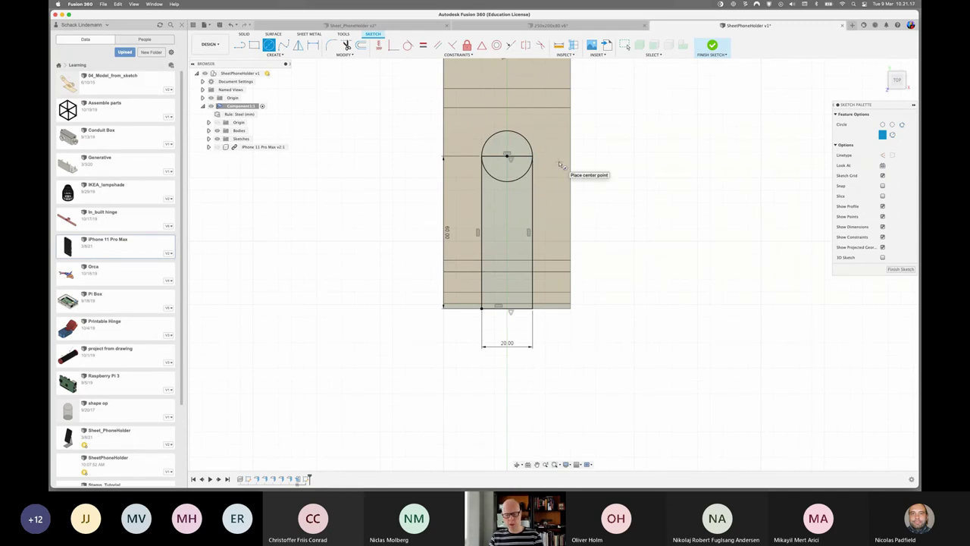
{"action": "key", "text": "Escape"}
{"action": "left_click", "coordinate": [529, 158]}
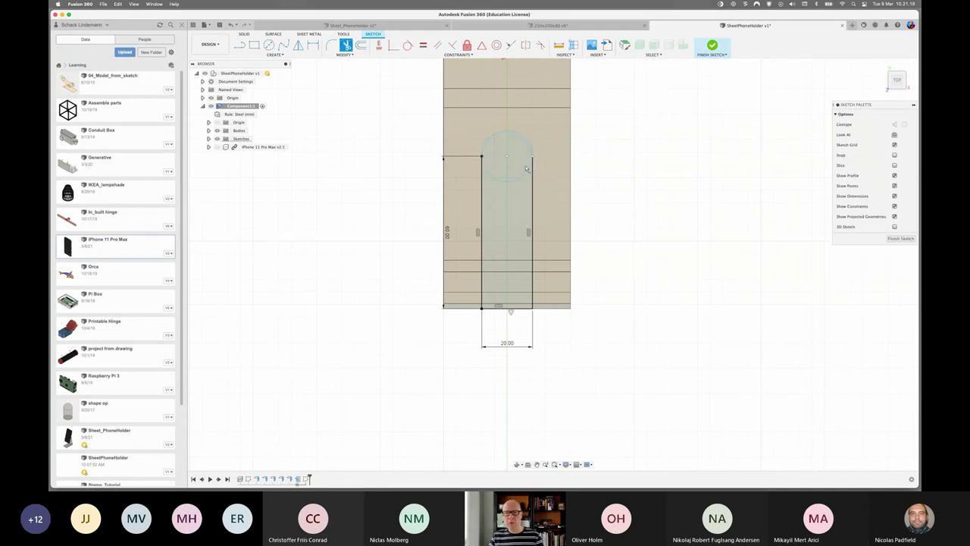
{"action": "left_click", "coordinate": [523, 177]}
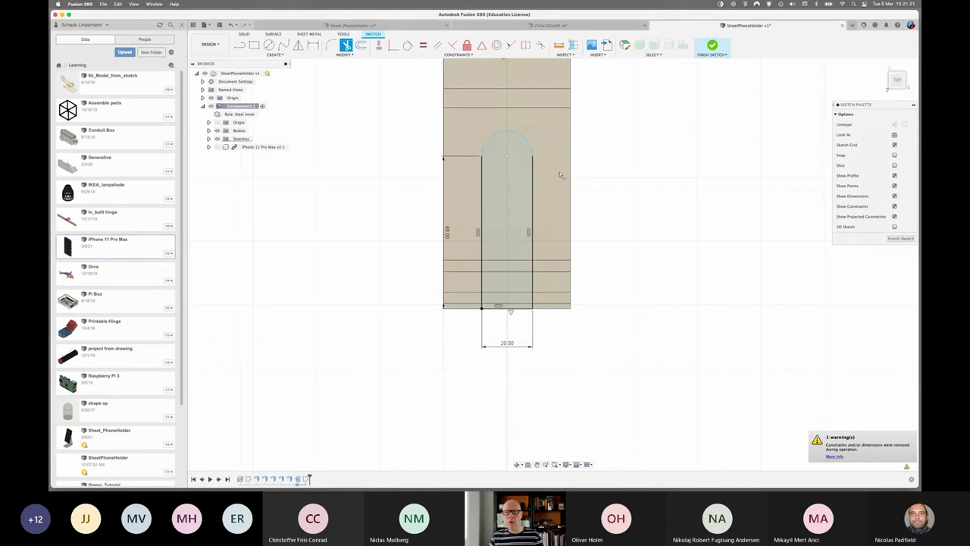
- Finish the sketch and select the arch and bottom-strip slot profiles
{"action": "left_click", "coordinate": [899, 239]}
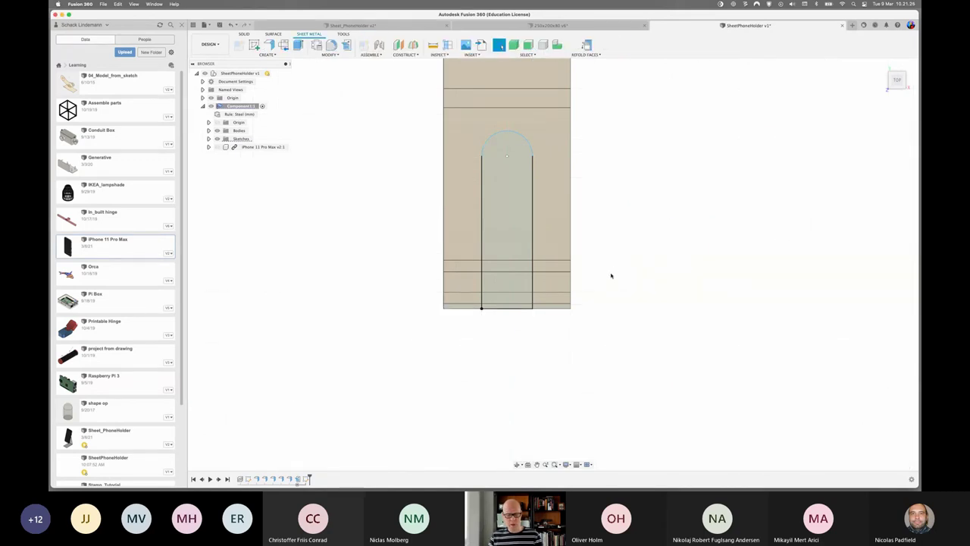
{"action": "left_click", "coordinate": [521, 195]}
{"action": "left_click", "coordinate": [515, 306]}
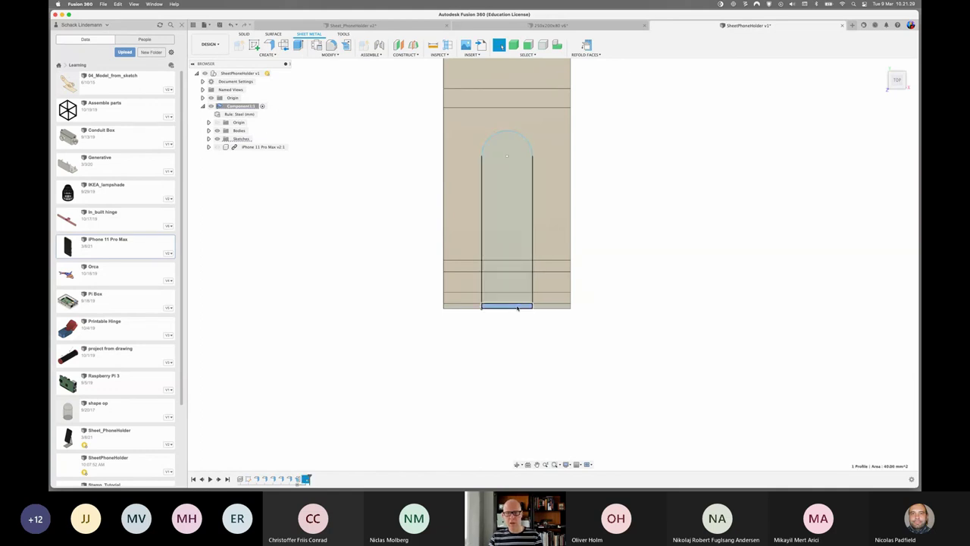
{"action": "left_click", "coordinate": [515, 245], "text": "shift"}
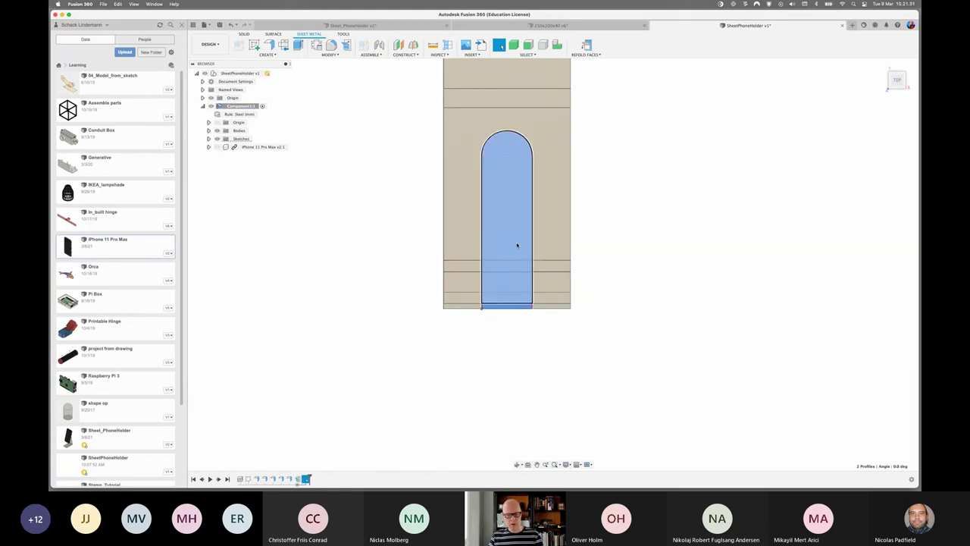
- Extrude the selected profiles as a cut up to the plate's top face
{"action": "key", "text": "q"}
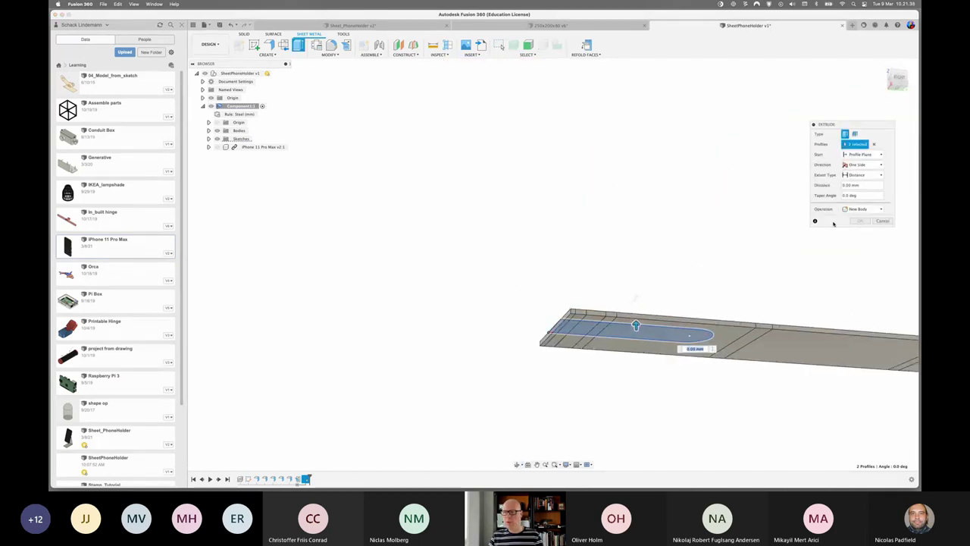
{"action": "left_click", "coordinate": [858, 174]}
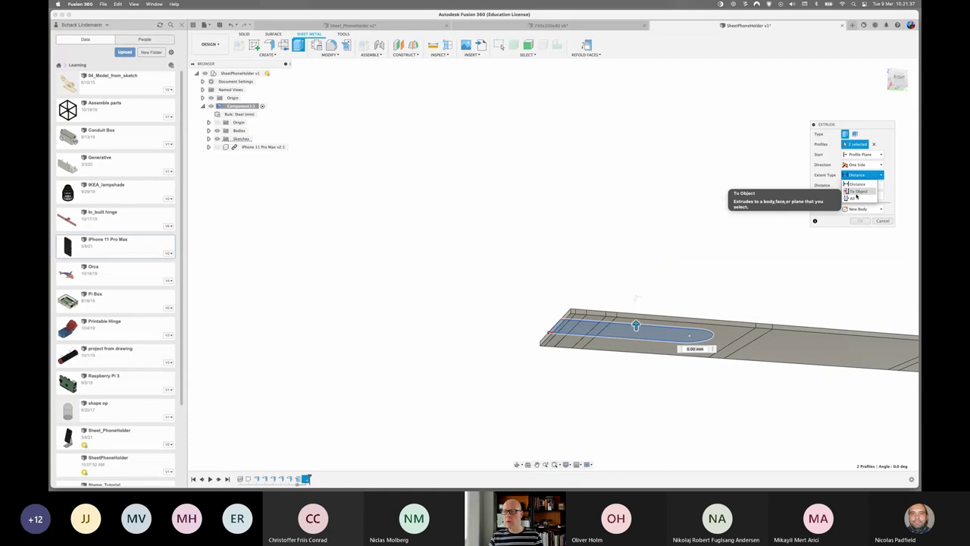
{"action": "left_click", "coordinate": [857, 193]}
{"action": "left_click", "coordinate": [731, 332]}
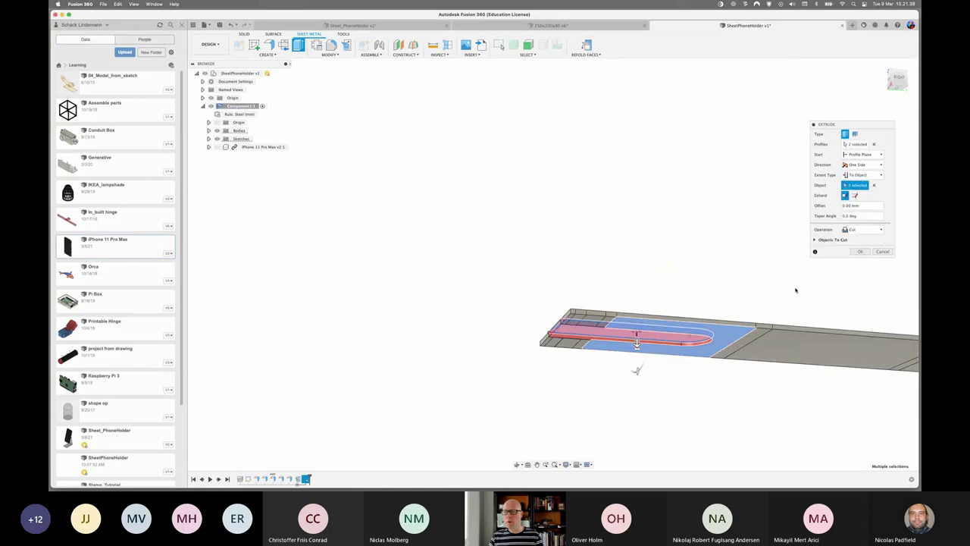
{"action": "left_click", "coordinate": [860, 251]}
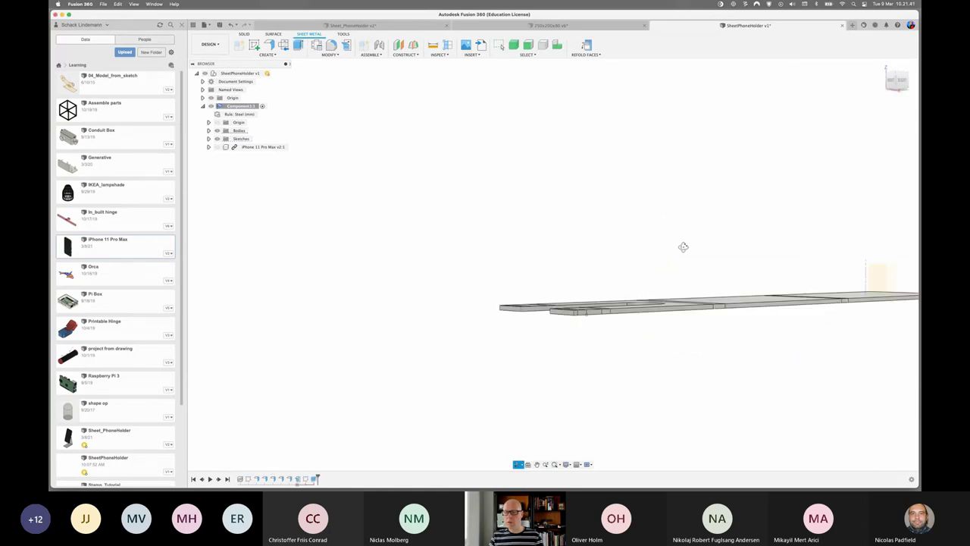
{"action": "mouse_move", "coordinate": [681, 247]}
{"action": "middle_mouse_down", "text": "shift"}
{"action": "mouse_move", "coordinate": [822, 221]}
{"action": "mouse_move", "coordinate": [773, 259]}
{"action": "mouse_move", "coordinate": [744, 314]}
{"action": "mouse_move", "coordinate": [759, 314]}
{"action": "middle_mouse_up", "text": "shift"}
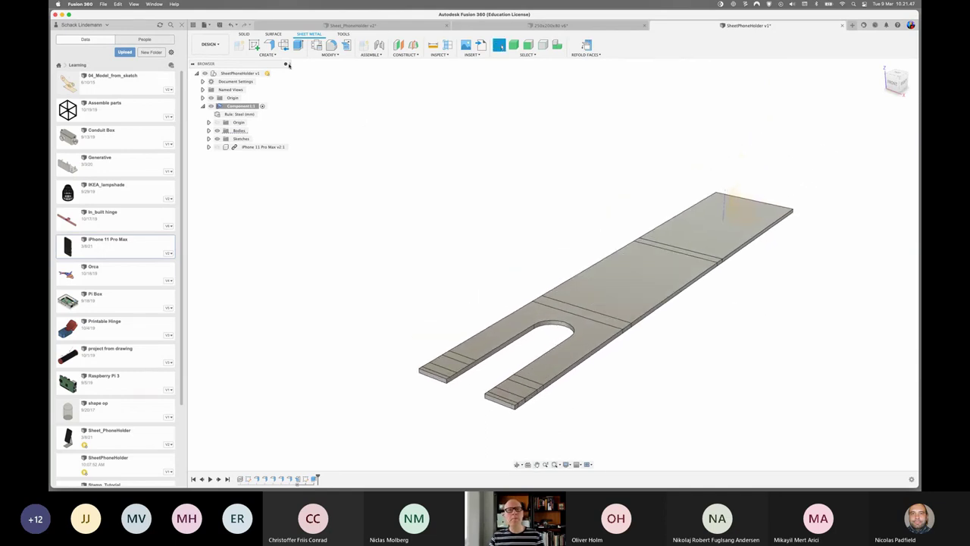
- Start a sketch on the plate's top face with a vertical construction line across the middle section
{"action": "left_click", "coordinate": [255, 45]}
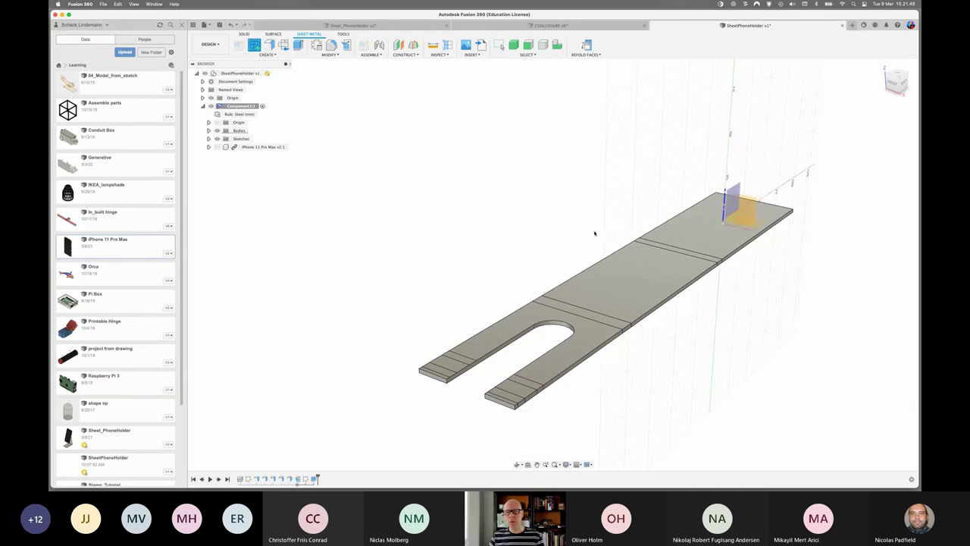
{"action": "left_click", "coordinate": [655, 285]}
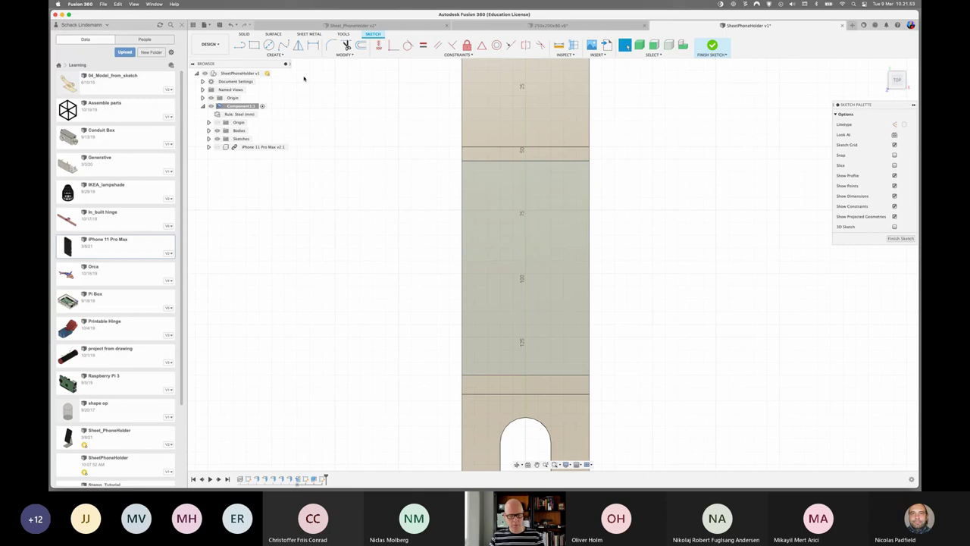
{"action": "key", "text": "s"}
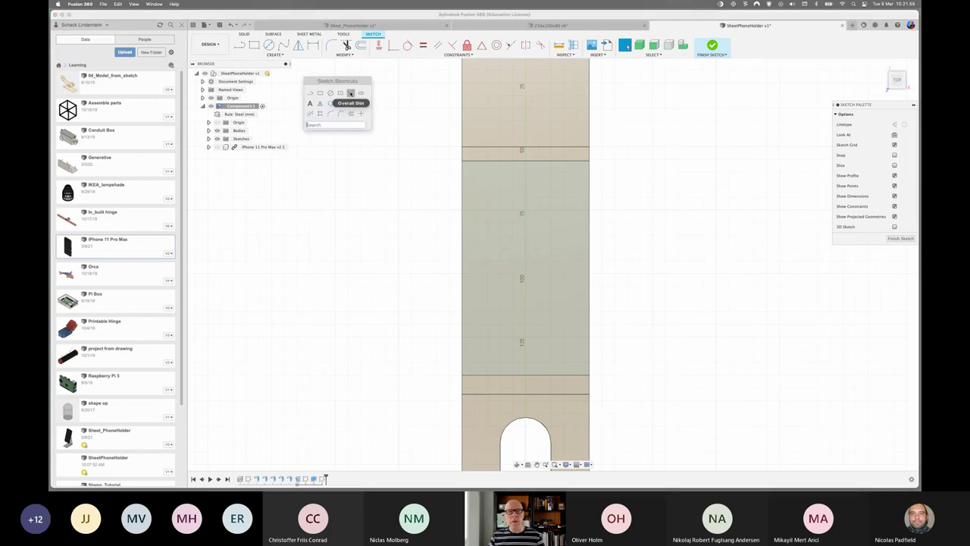
{"action": "left_click", "coordinate": [350, 92]}
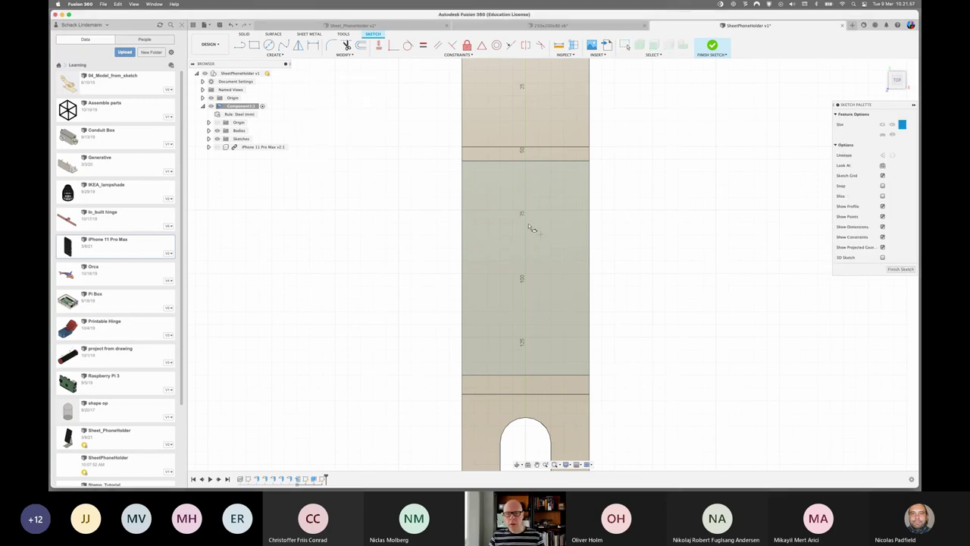
{"action": "key", "text": "Escape"}
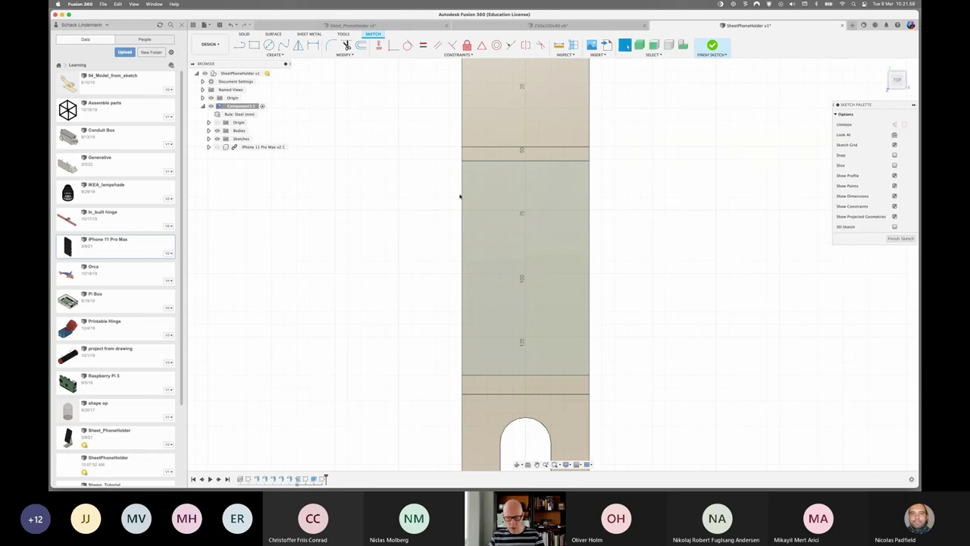
{"action": "key", "text": "l"}
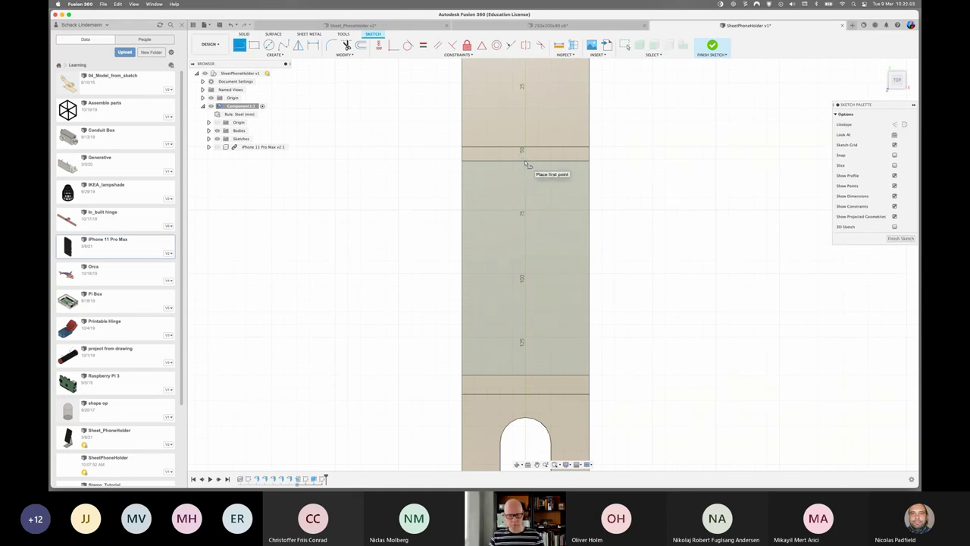
{"action": "key", "text": "x"}
{"action": "left_click", "coordinate": [524, 161]}
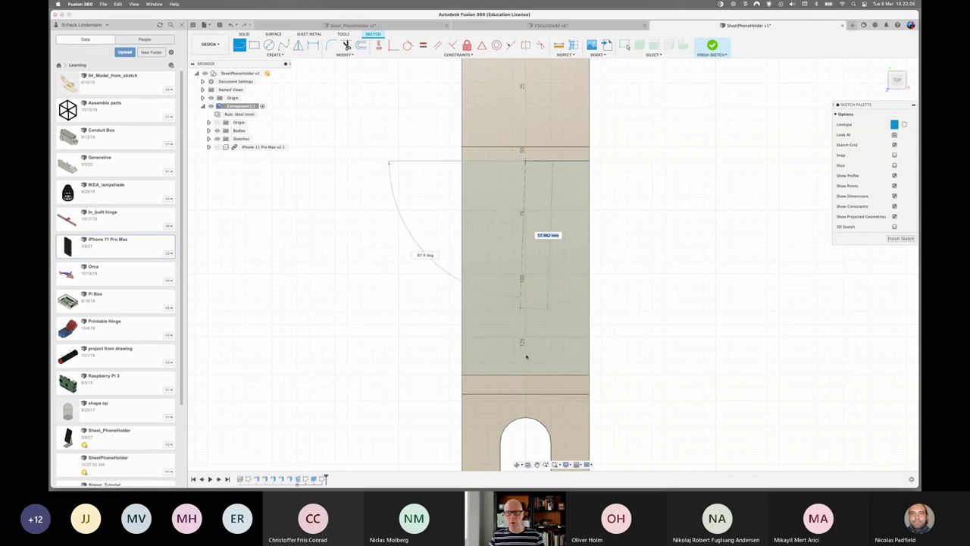
{"action": "double_click", "coordinate": [528, 378]}
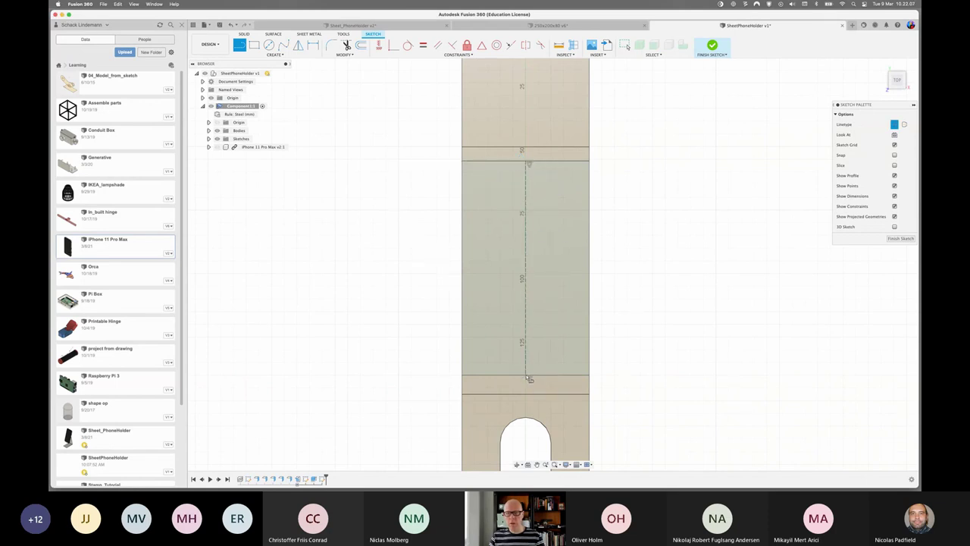
- Draw a 40 mm long, 10 mm wide slot along the construction line
{"action": "key", "text": "s"}
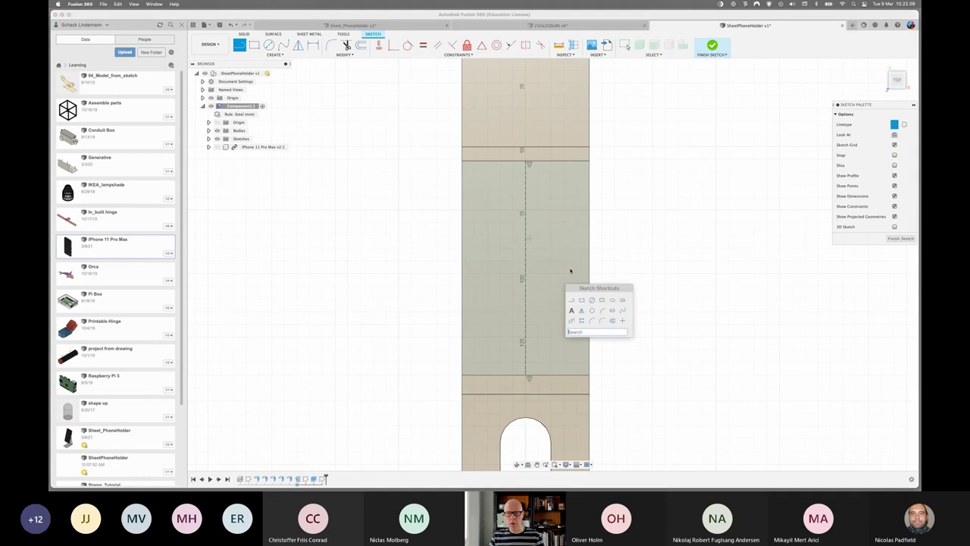
{"action": "left_click", "coordinate": [613, 310]}
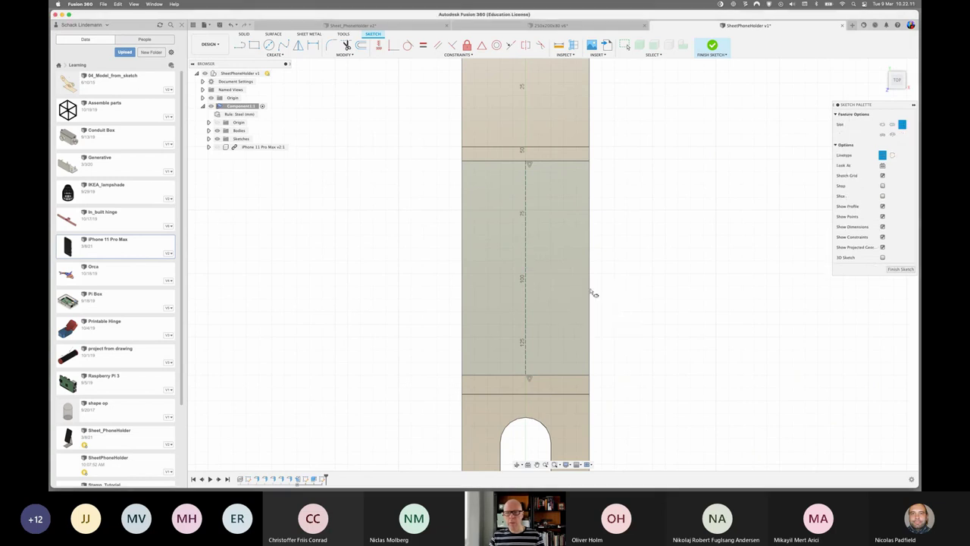
{"action": "left_click", "coordinate": [526, 219]}
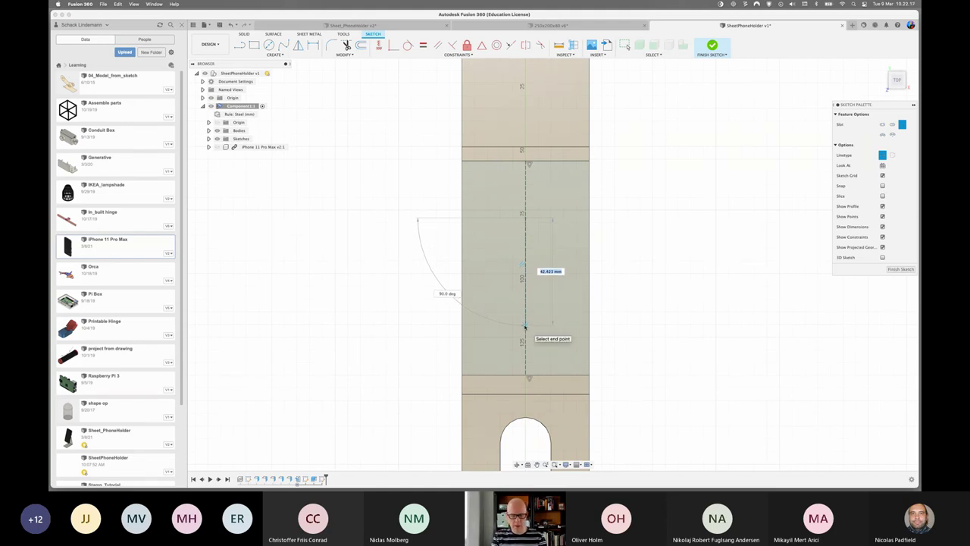
{"action": "type", "text": "40"}
{"action": "key", "text": "Tab"}
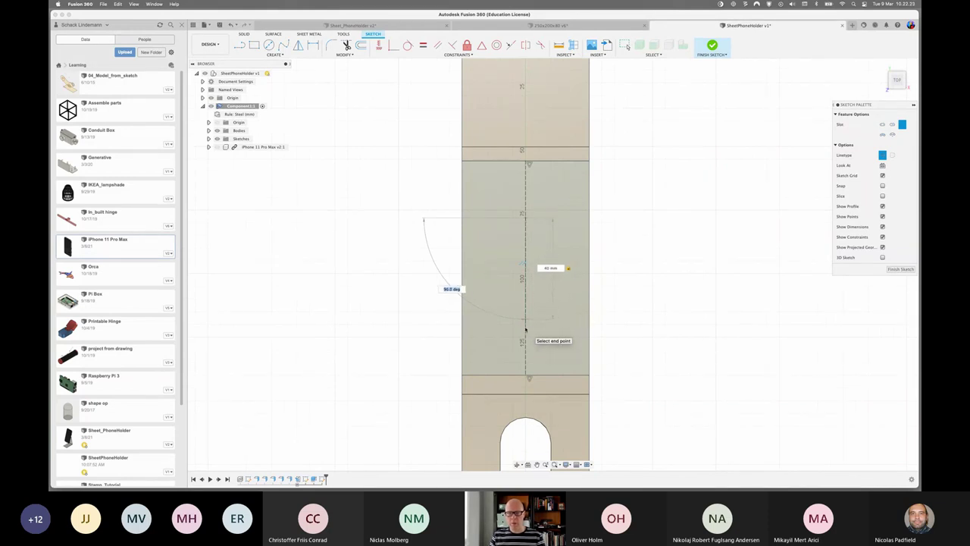
{"action": "left_click", "coordinate": [525, 329]}
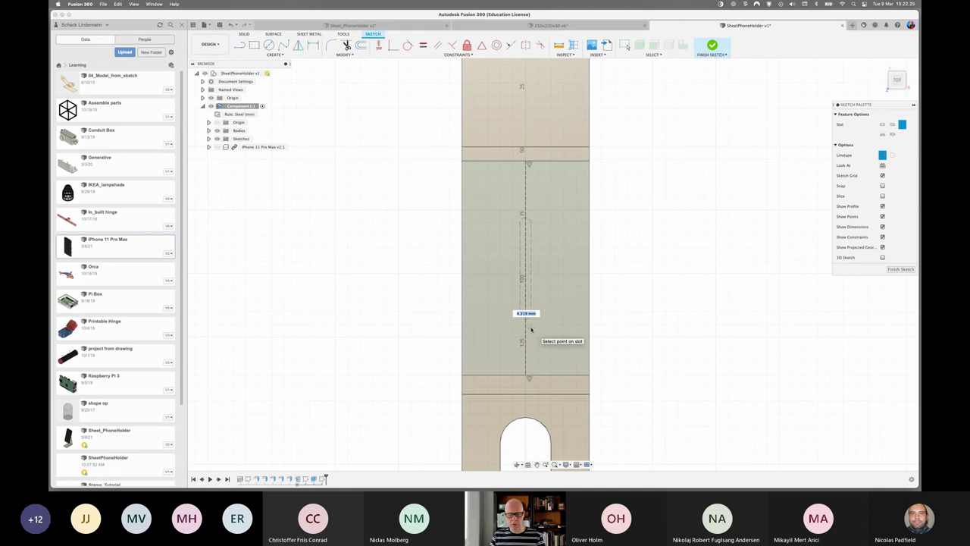
{"action": "type", "text": "10"}
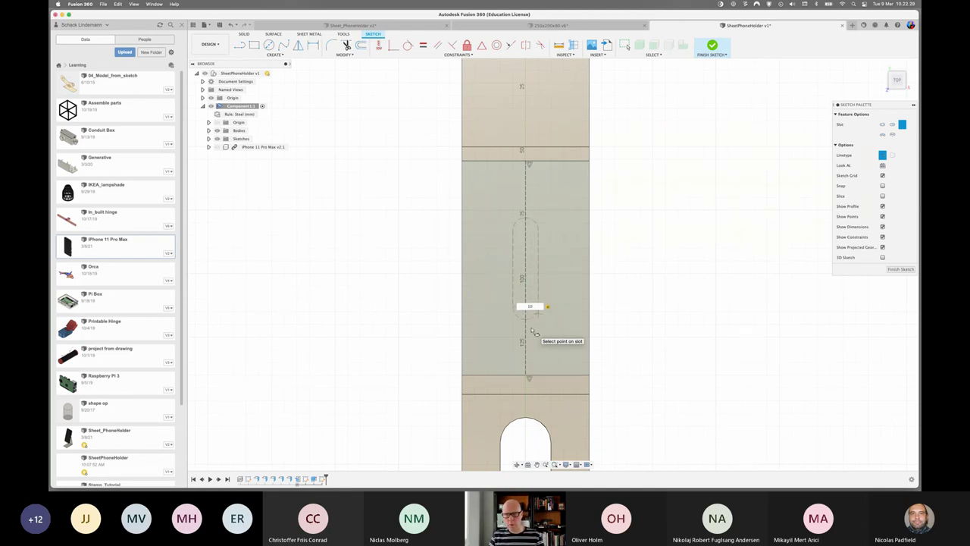
{"action": "key", "text": "Return"}
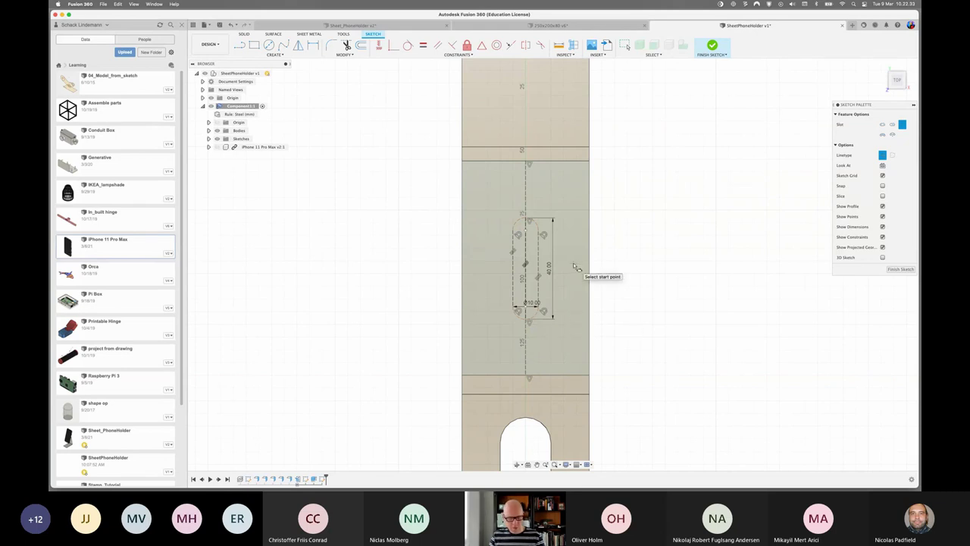
- Turn the slot outline from construction into regular lines and finish the sketch
{"action": "key", "text": "Escape"}
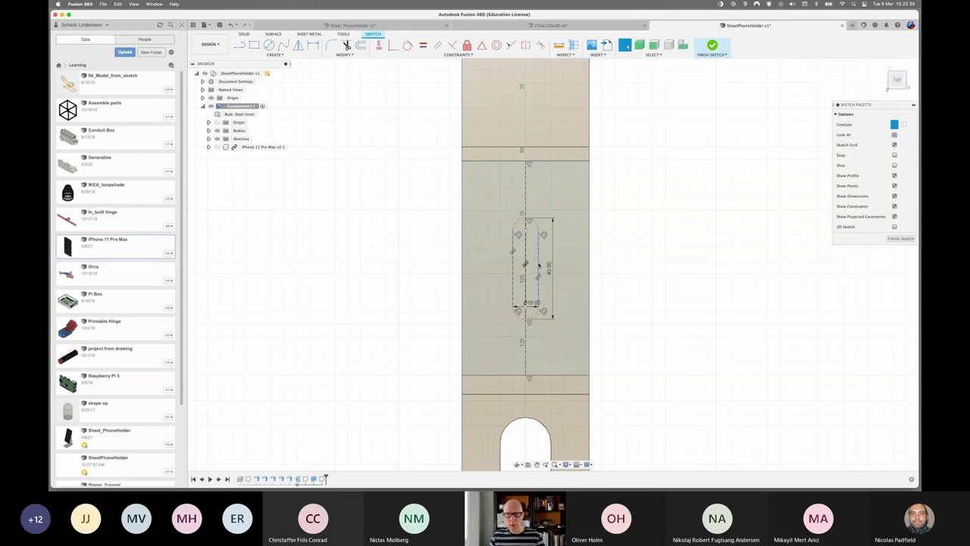
{"action": "left_click", "coordinate": [540, 229]}
{"action": "double_click", "coordinate": [513, 265]}
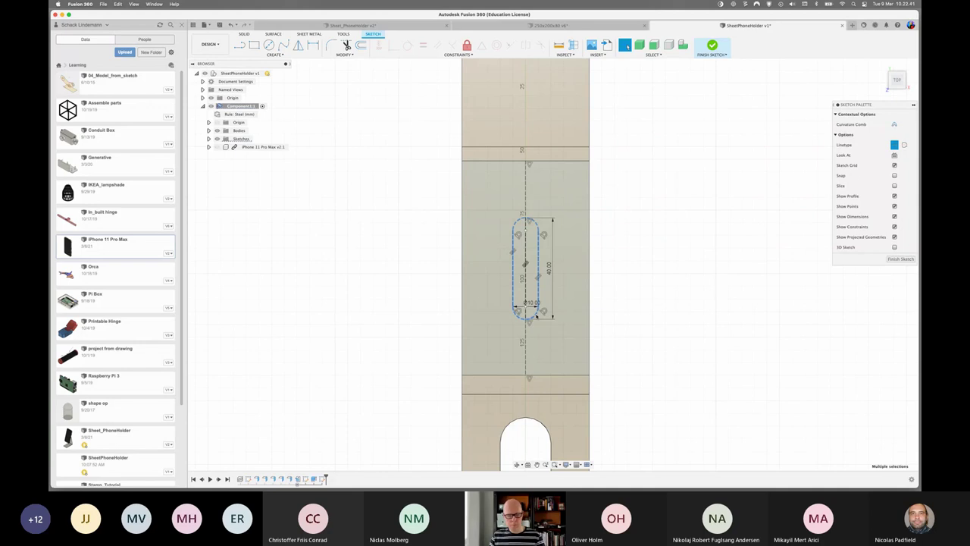
{"action": "key", "text": "Escape"}
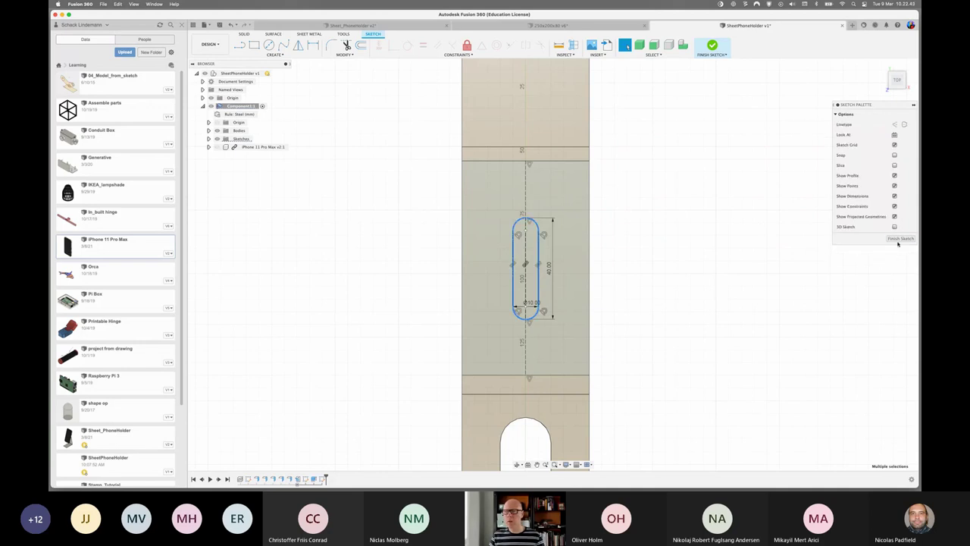
{"action": "left_click", "coordinate": [898, 240]}
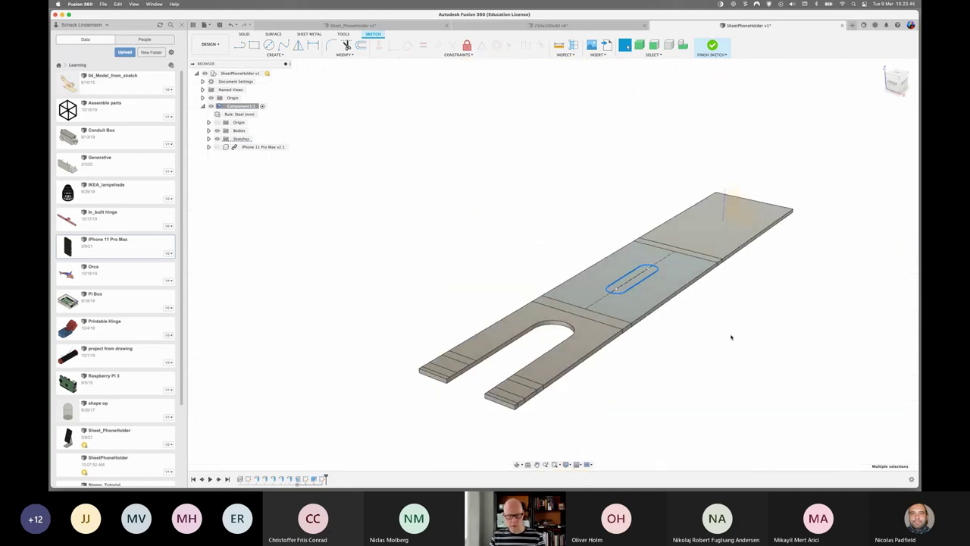
- Cut the 40 × 10 mm slot profile through the sheet, extruding to the sheet face
{"action": "left_click", "coordinate": [635, 282]}
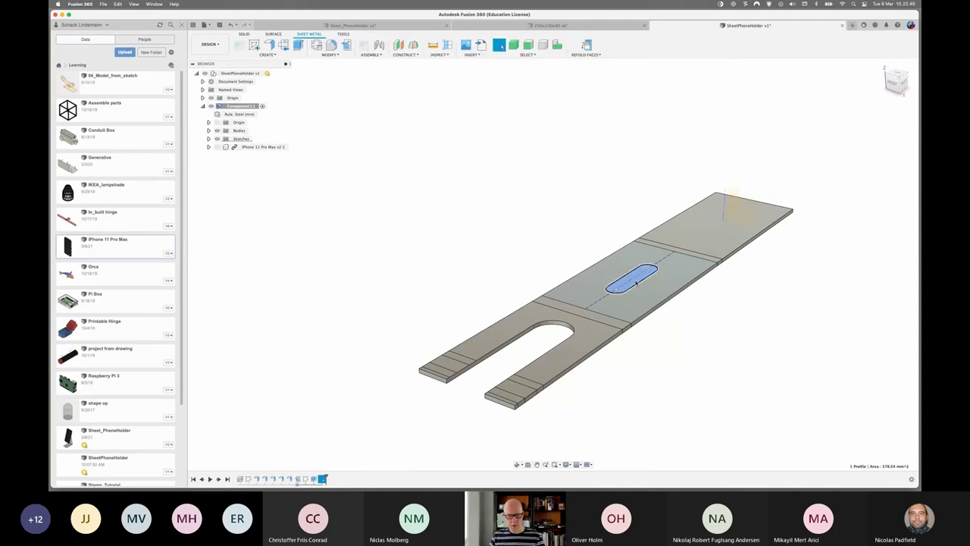
{"action": "key", "text": "e"}
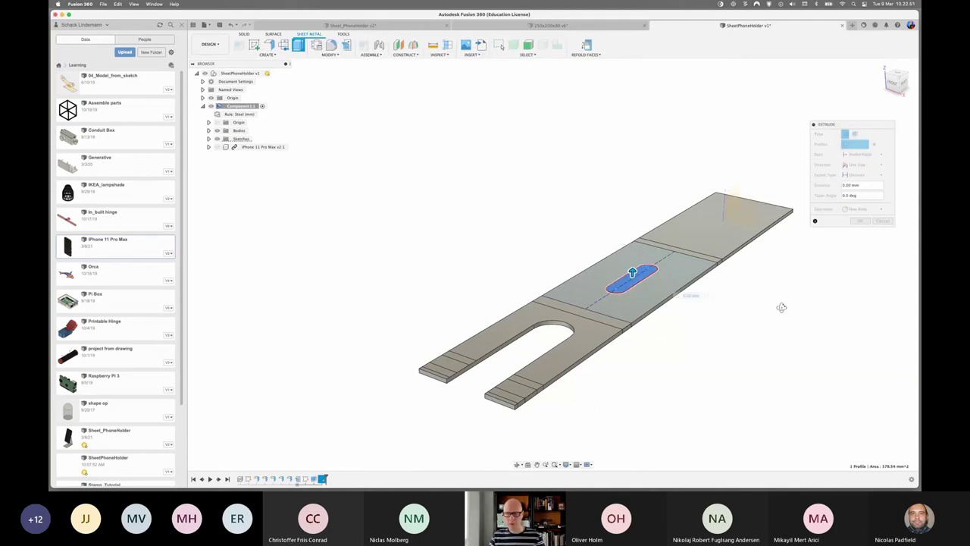
{"action": "left_click", "coordinate": [901, 83]}
{"action": "left_click", "coordinate": [865, 175]}
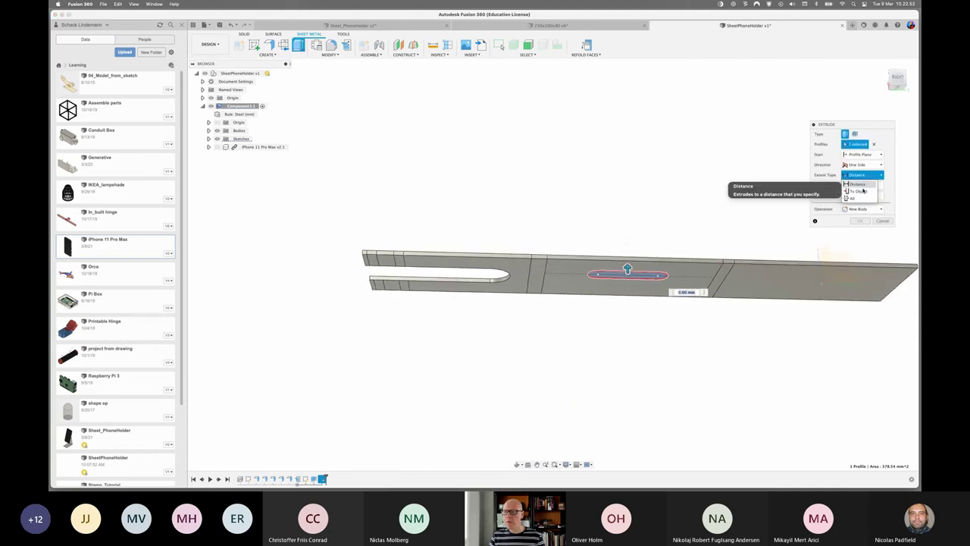
{"action": "left_click", "coordinate": [857, 191]}
{"action": "left_click", "coordinate": [695, 274]}
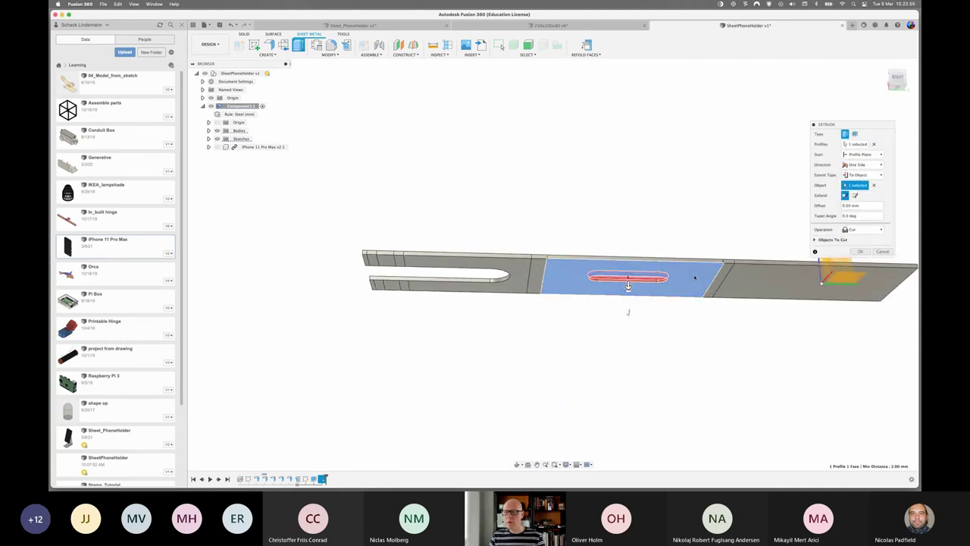
{"action": "left_click", "coordinate": [861, 252]}
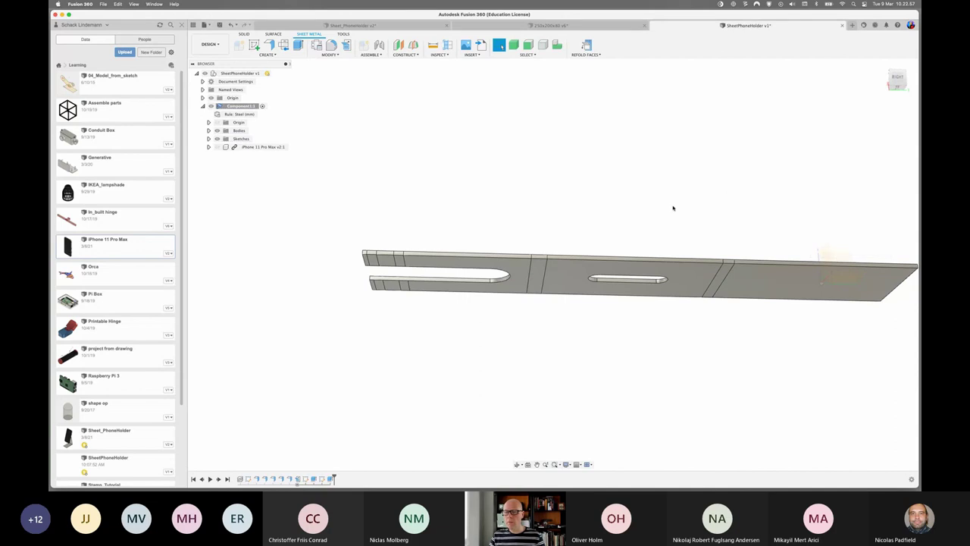
{"action": "mouse_move", "coordinate": [671, 207]}
{"action": "middle_mouse_down", "text": "shift"}
{"action": "mouse_move", "coordinate": [700, 225]}
{"action": "mouse_move", "coordinate": [710, 258]}
{"action": "mouse_move", "coordinate": [657, 261]}
{"action": "mouse_move", "coordinate": [678, 248]}
{"action": "middle_mouse_up", "text": "shift"}
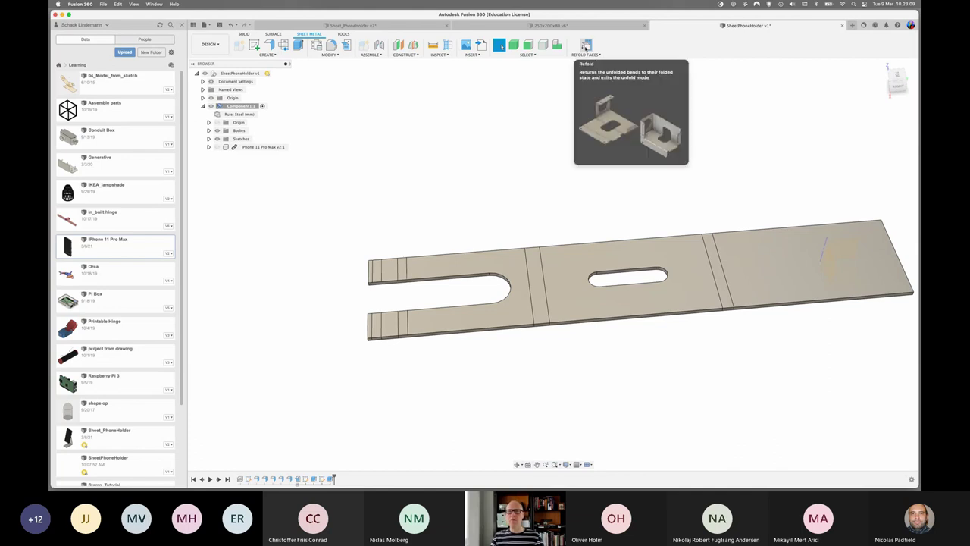
- Refold the flat sheet into the holder and start a fillet on a ledge edge
{"action": "left_click", "coordinate": [586, 47]}
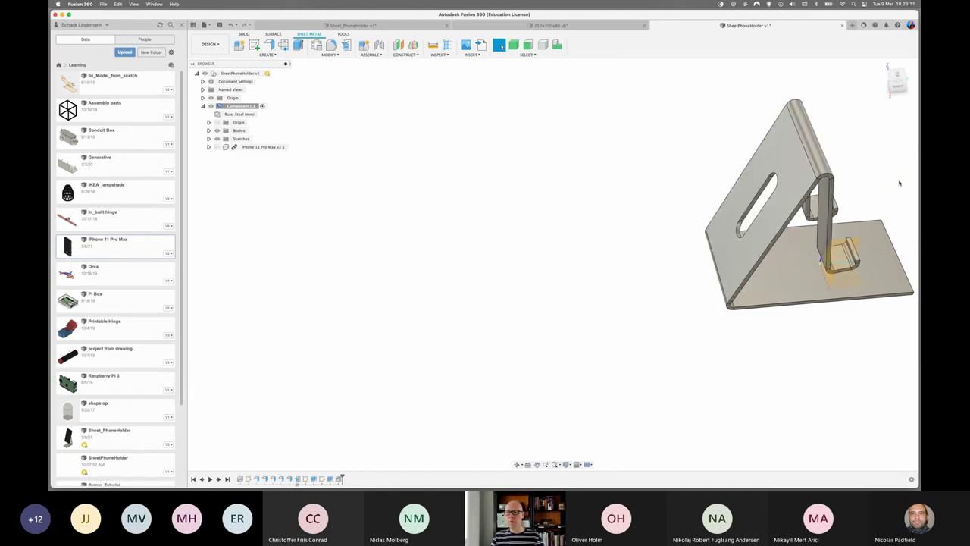
{"action": "mouse_move", "coordinate": [795, 179]}
{"action": "middle_mouse_down", "text": "shift"}
{"action": "mouse_move", "coordinate": [828, 160]}
{"action": "mouse_move", "coordinate": [772, 162]}
{"action": "mouse_move", "coordinate": [911, 337]}
{"action": "mouse_move", "coordinate": [758, 349]}
{"action": "middle_mouse_up", "text": "shift"}
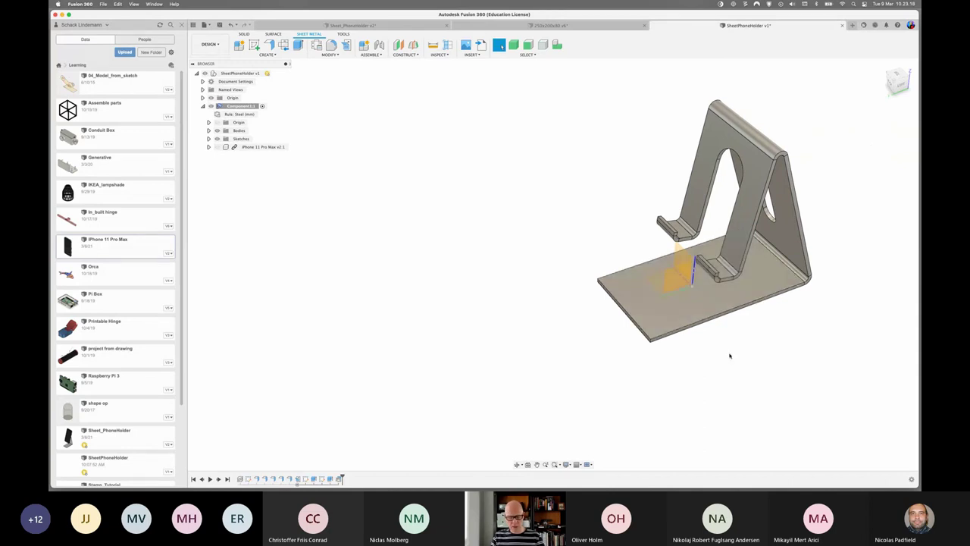
{"action": "key", "text": "f"}
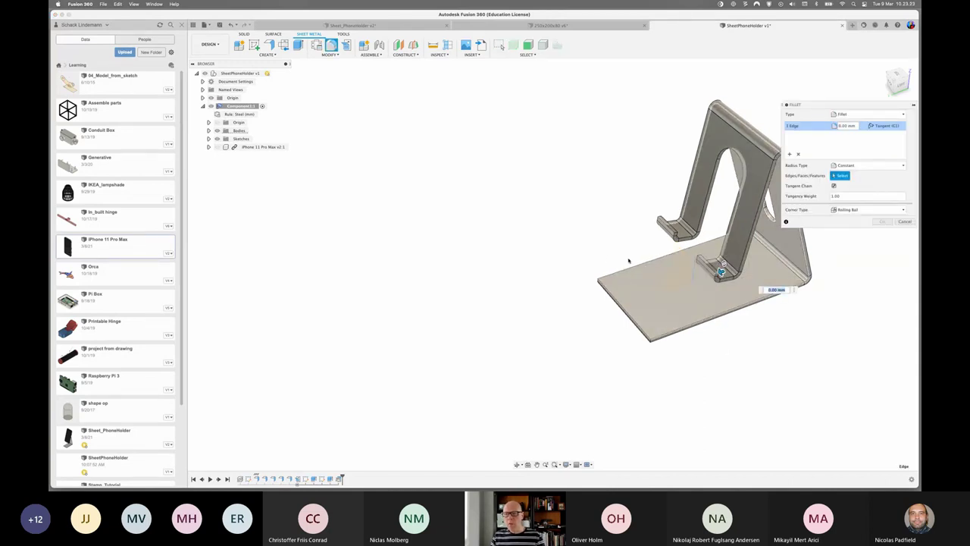
- Add both ledges' edges to the fillet with a 3 mm radius
{"action": "middle_click_drag", "start_coordinate": [607, 256], "coordinate": [660, 258], "text": "shift"}
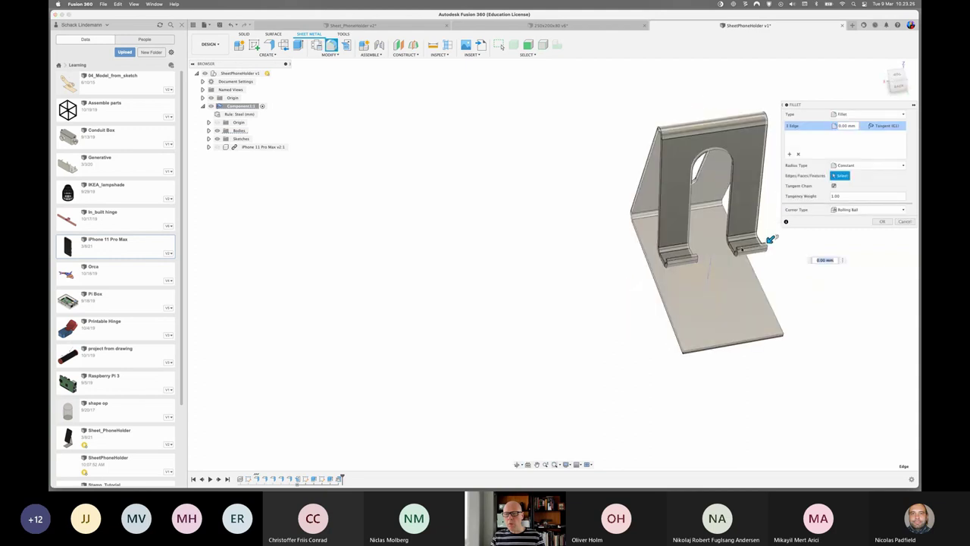
{"action": "scroll", "coordinate": [772, 240], "scroll_direction": "up", "scroll_amount": 5}
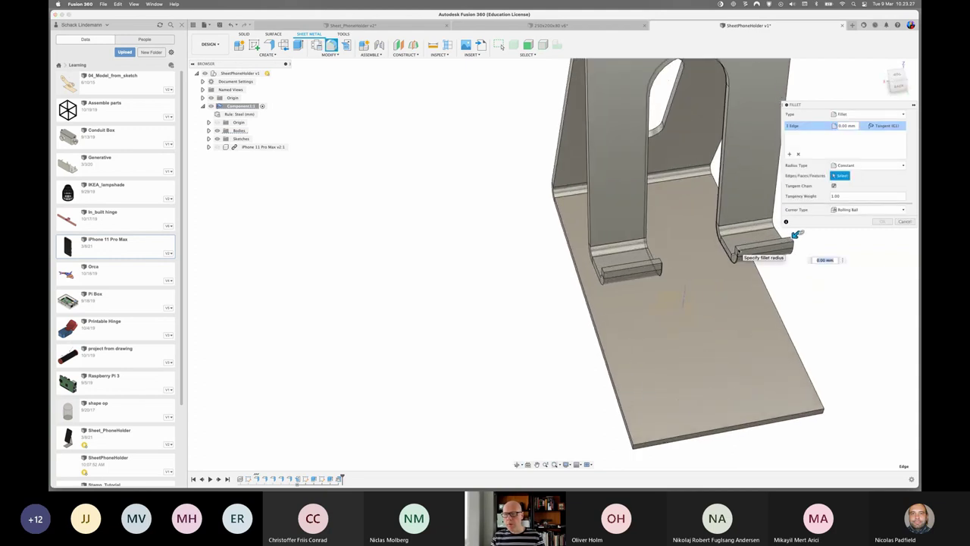
{"action": "scroll", "coordinate": [797, 234], "scroll_direction": "up", "scroll_amount": 1}
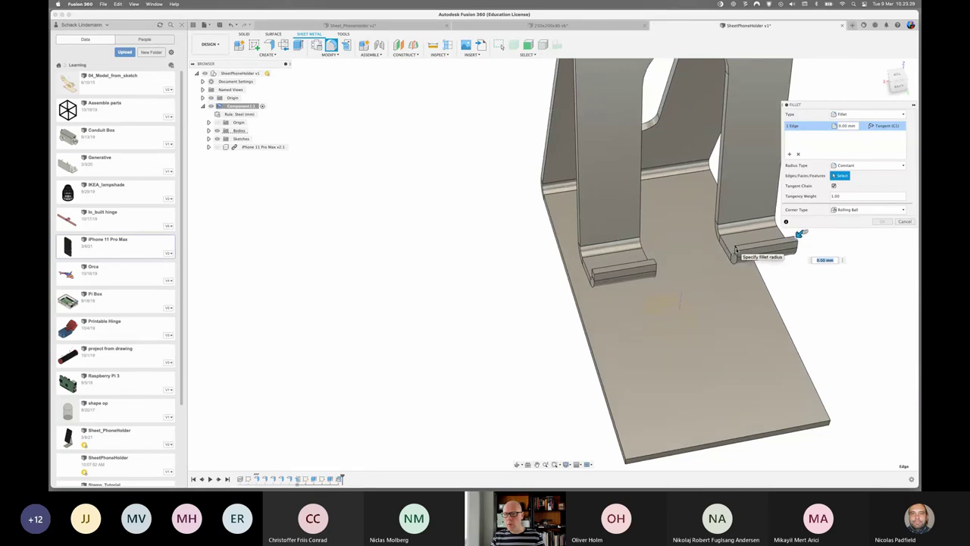
{"action": "left_click", "coordinate": [737, 252]}
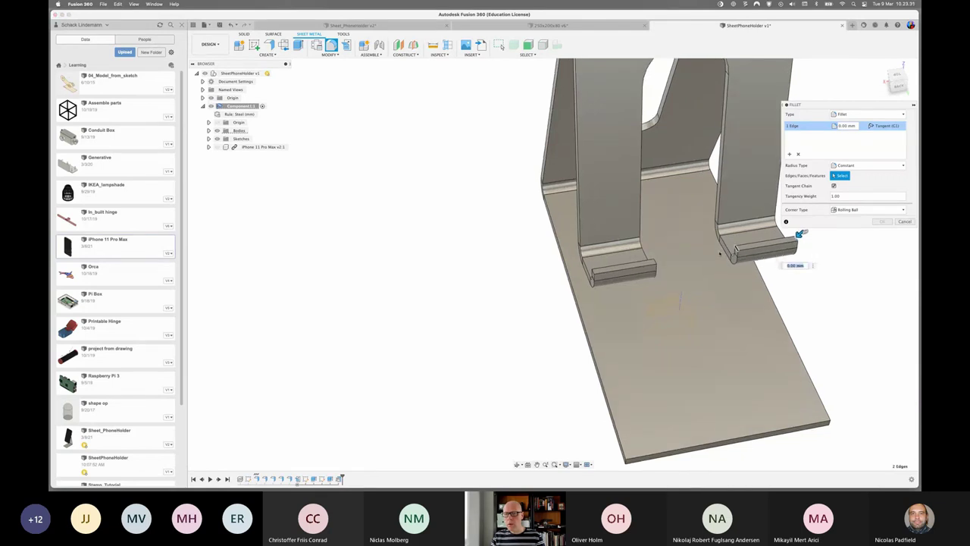
{"action": "left_click", "coordinate": [654, 259]}
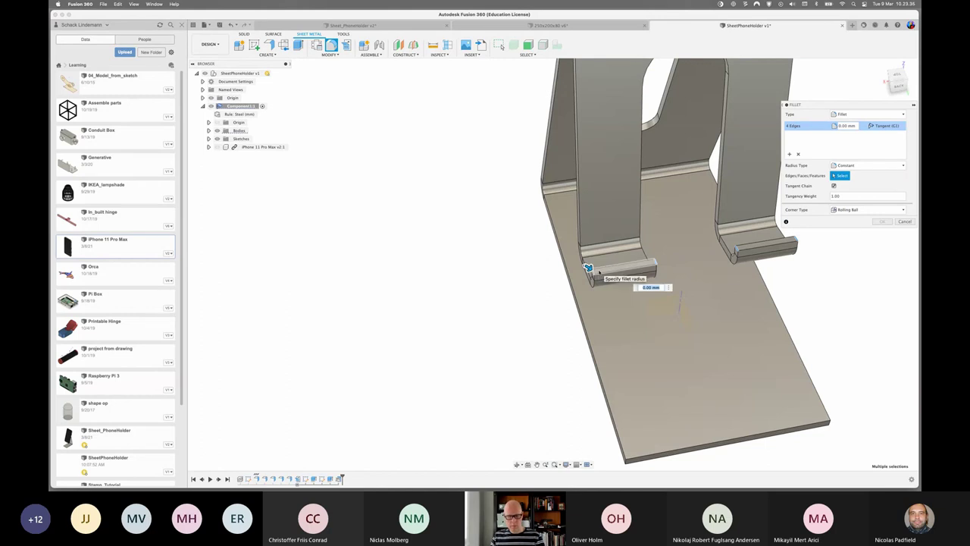
{"action": "type", "text": "13"}
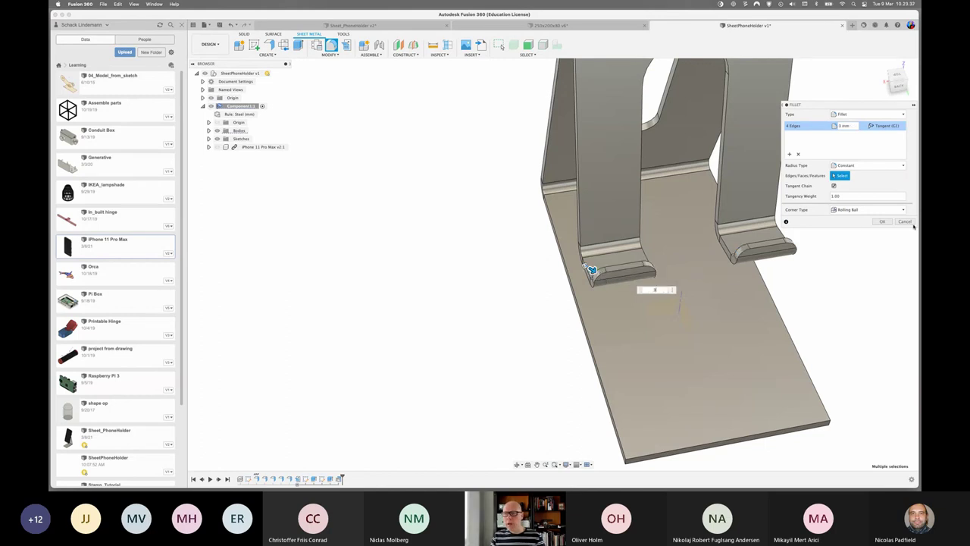
- Round the two base-plate corners with a second 20 mm fillet set
{"action": "left_click", "coordinate": [788, 155]}
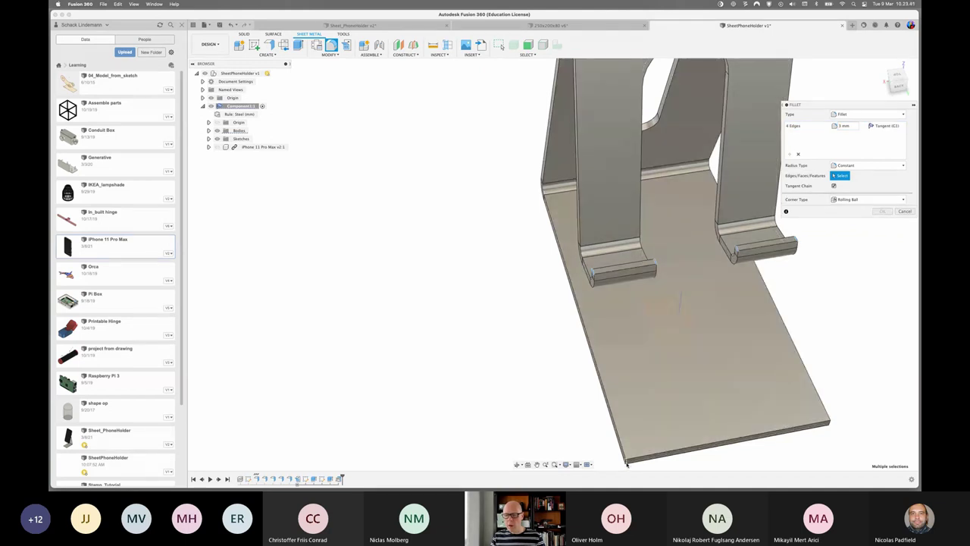
{"action": "left_click", "coordinate": [626, 464]}
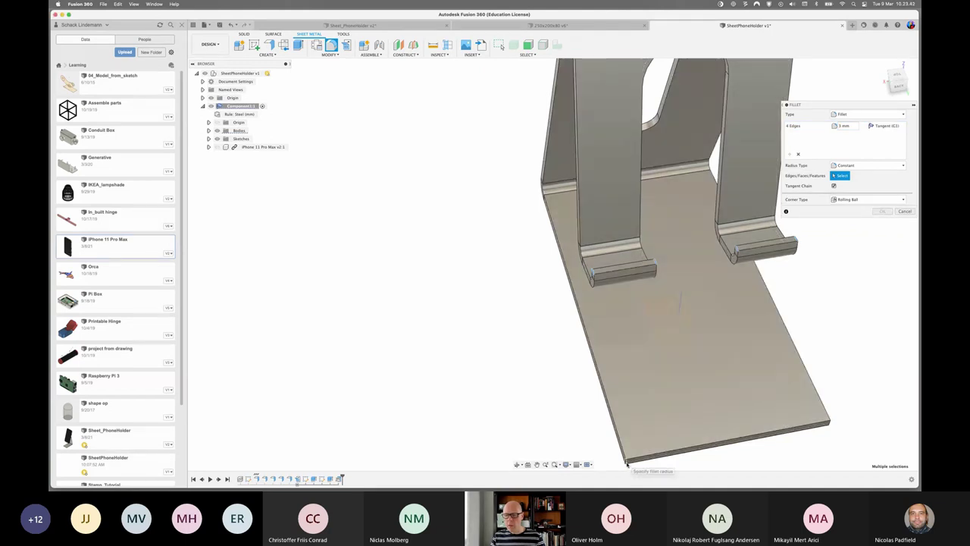
{"action": "left_click", "coordinate": [831, 425]}
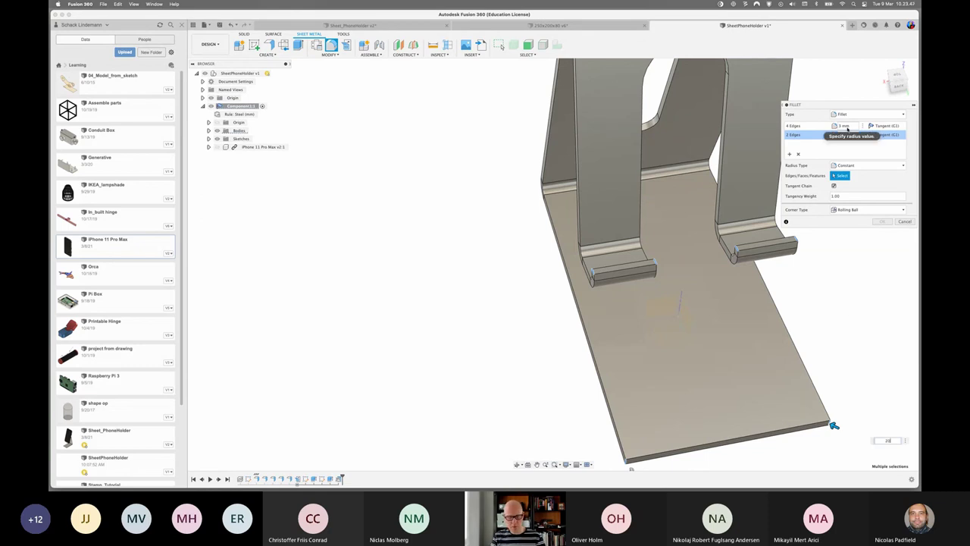
{"action": "key", "text": "Return"}
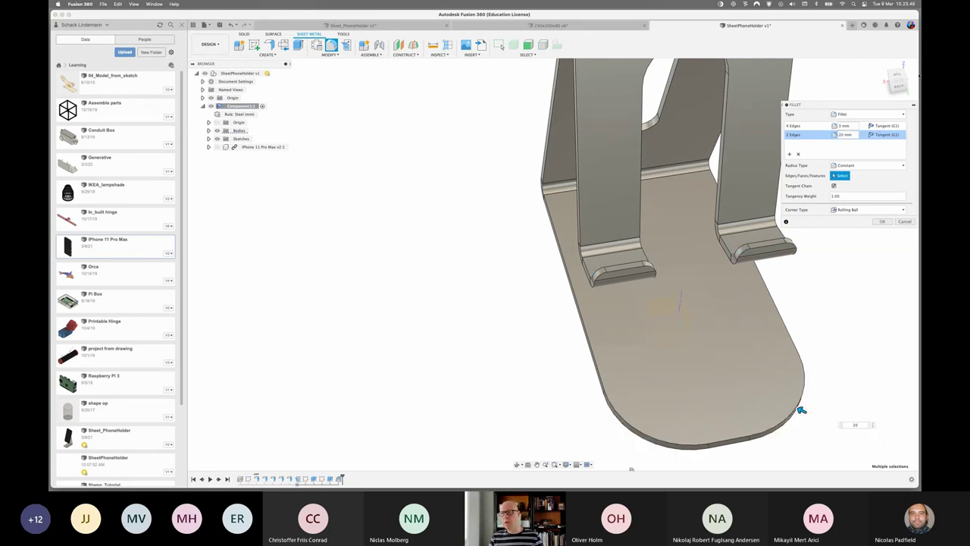
{"action": "left_click", "coordinate": [884, 223]}
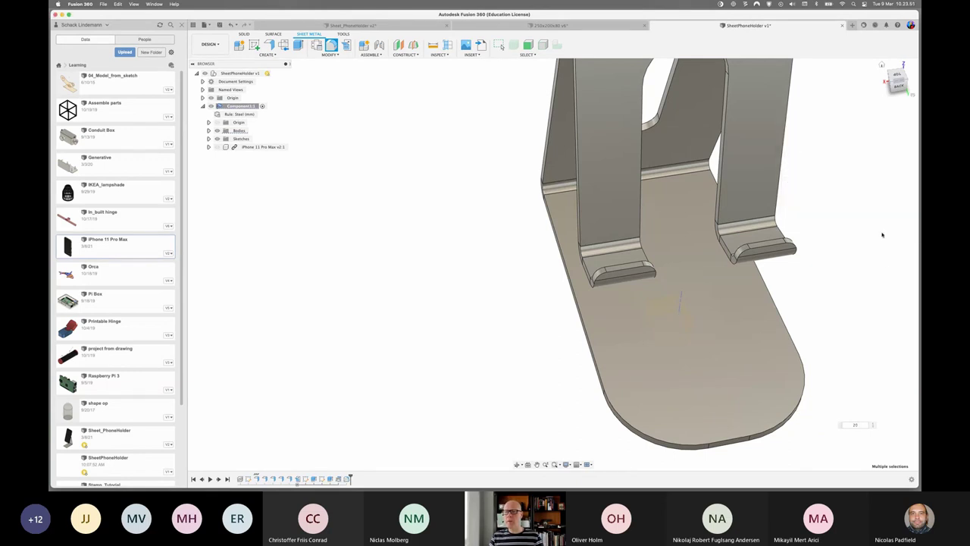
{"action": "middle_click_drag", "start_coordinate": [871, 270], "coordinate": [866, 228], "text": "shift"}
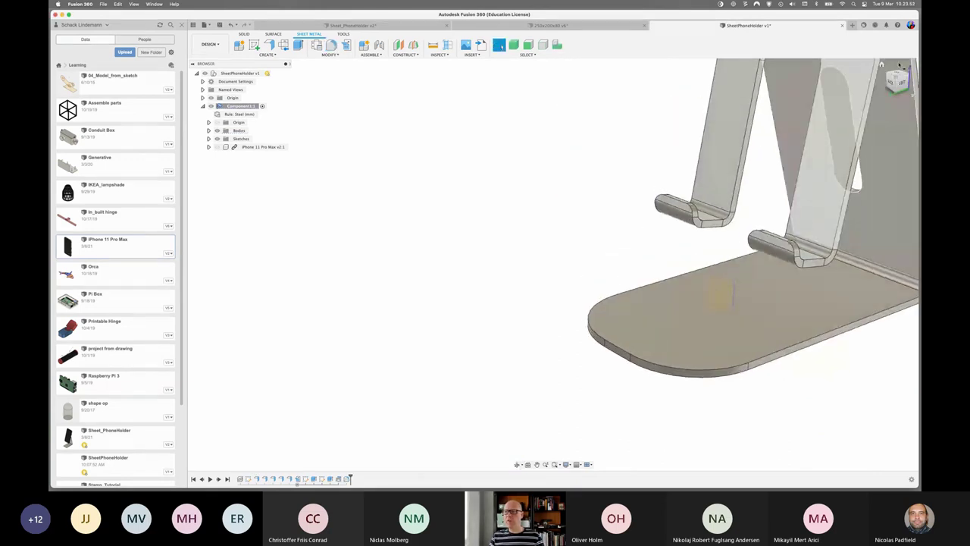
{"action": "left_click", "coordinate": [883, 64]}
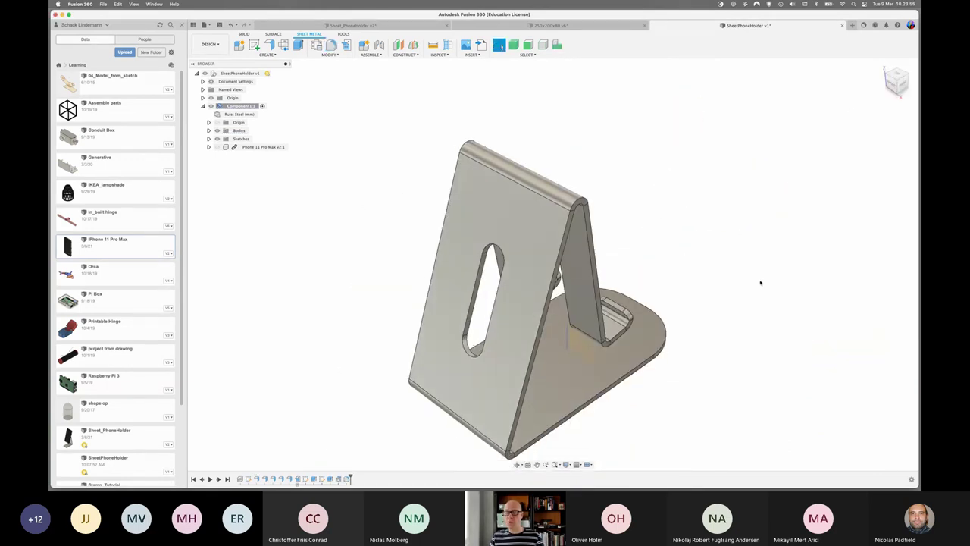
{"action": "middle_click_drag", "start_coordinate": [779, 327], "coordinate": [660, 306], "text": "shift"}
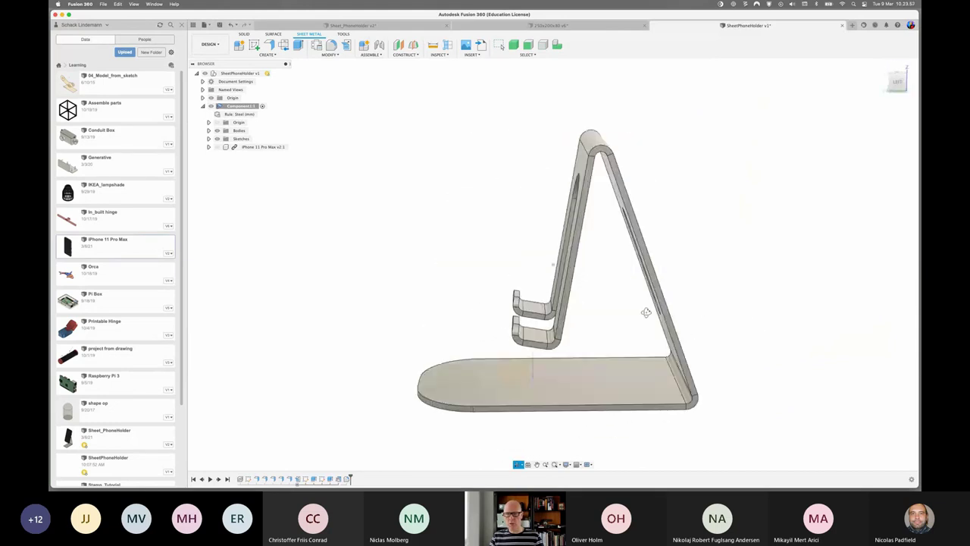
{"action": "left_click", "coordinate": [219, 147]}
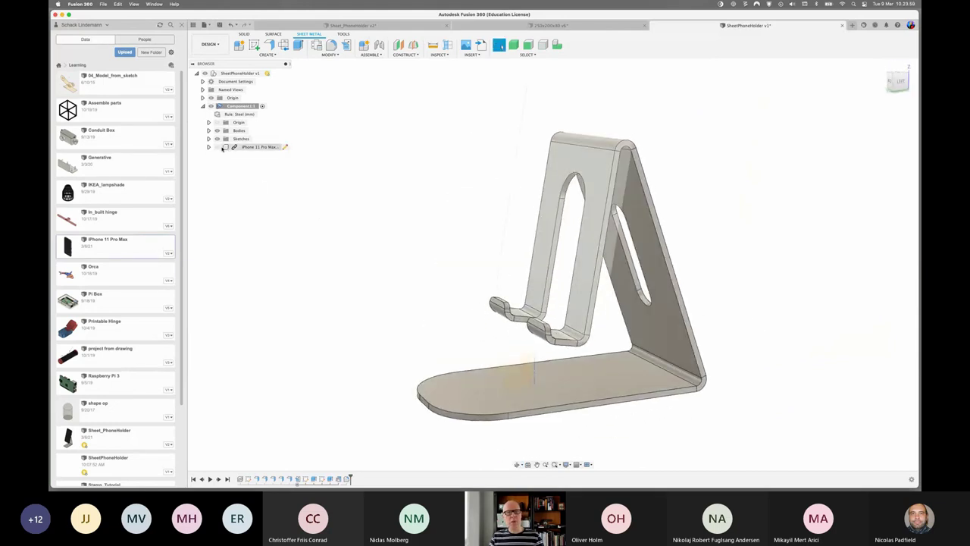
{"action": "left_click", "coordinate": [217, 147]}
{"action": "middle_click_drag", "start_coordinate": [794, 238], "coordinate": [811, 229], "text": "shift"}
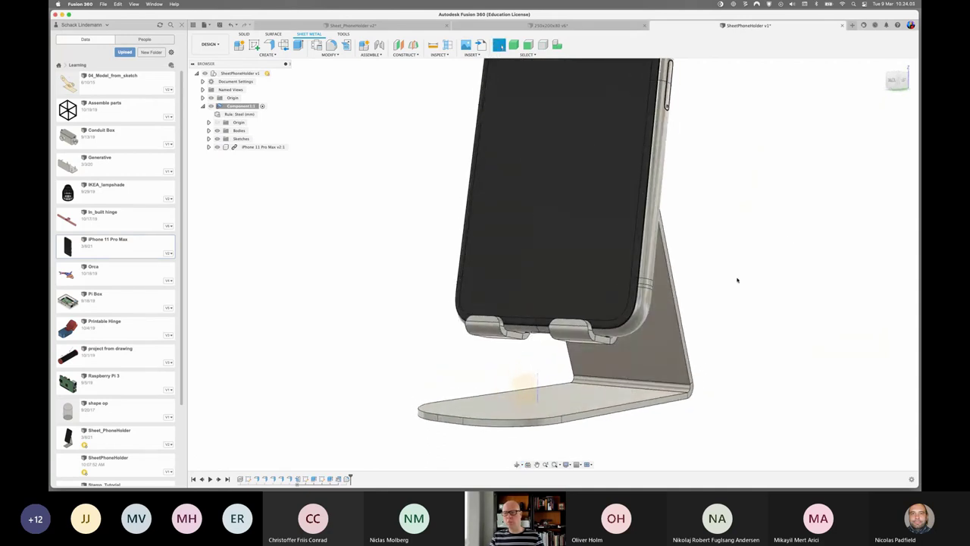
{"action": "middle_click_drag", "start_coordinate": [721, 273], "coordinate": [657, 278], "text": "shift"}
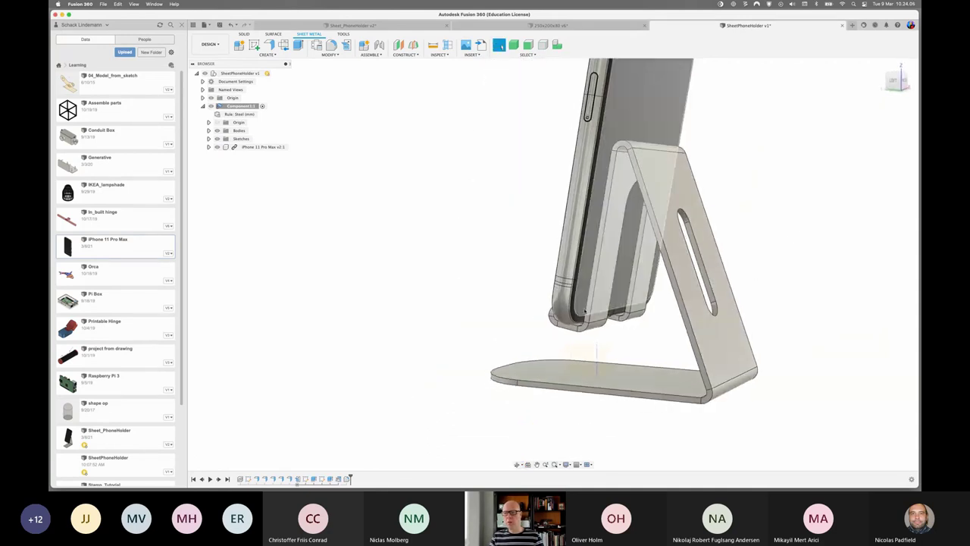
{"action": "mouse_move", "coordinate": [732, 251]}
{"action": "middle_mouse_down", "text": "shift"}
{"action": "mouse_move", "coordinate": [774, 237]}
{"action": "mouse_move", "coordinate": [821, 243]}
{"action": "middle_mouse_up", "text": "shift"}
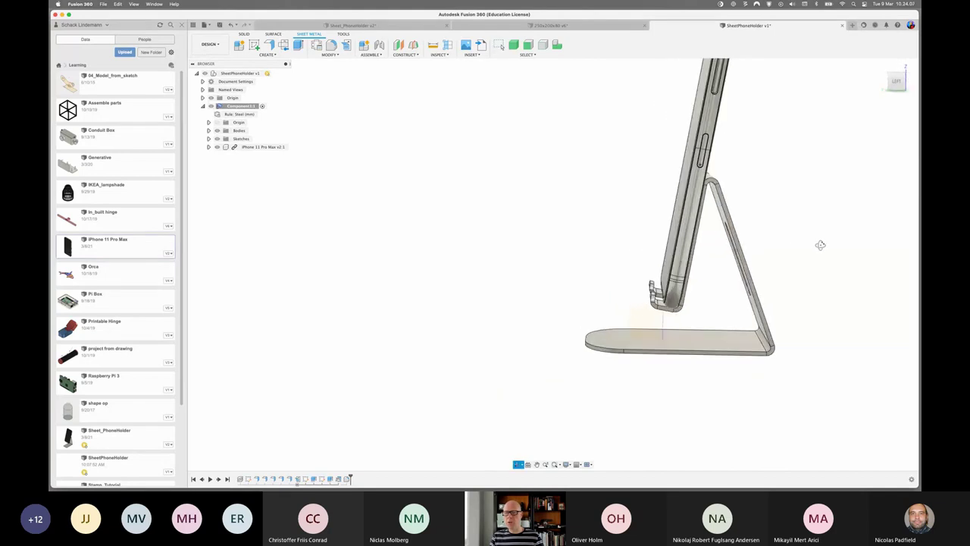
{"action": "left_click", "coordinate": [881, 66]}
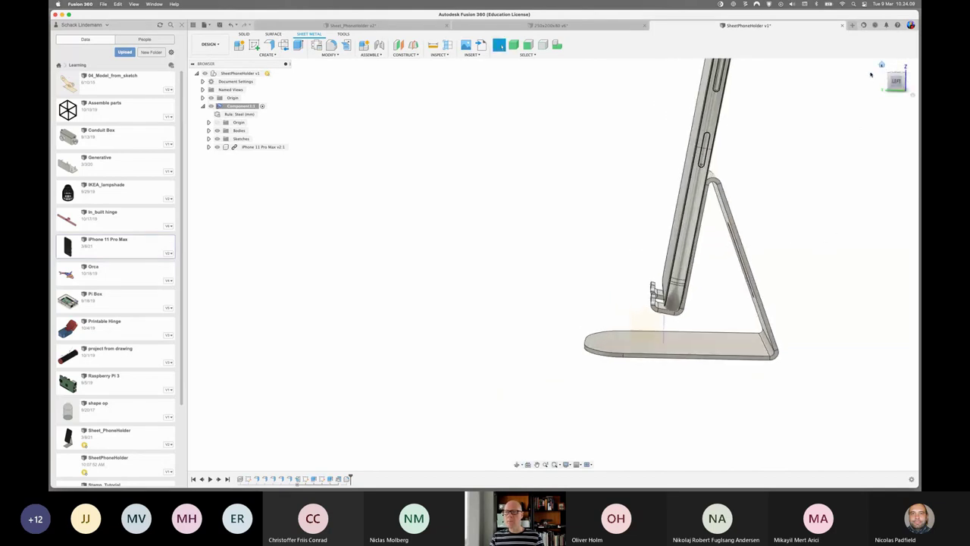
{"action": "mouse_move", "coordinate": [821, 219]}
{"action": "middle_mouse_down", "text": "shift"}
{"action": "mouse_move", "coordinate": [766, 220]}
{"action": "mouse_move", "coordinate": [697, 190]}
{"action": "mouse_move", "coordinate": [686, 212]}
{"action": "mouse_move", "coordinate": [706, 200]}
{"action": "mouse_move", "coordinate": [710, 177]}
{"action": "mouse_move", "coordinate": [682, 210]}
{"action": "mouse_move", "coordinate": [700, 207]}
{"action": "middle_mouse_up", "text": "shift"}
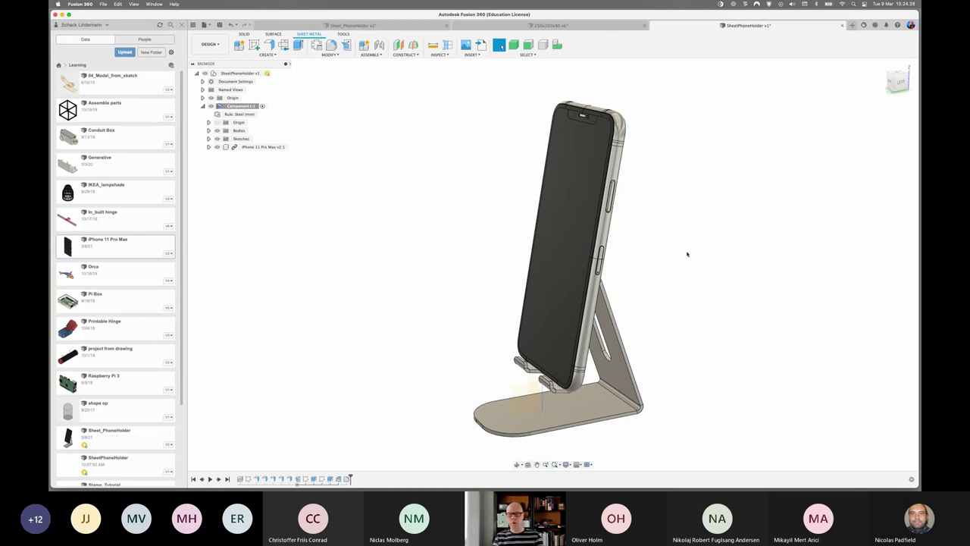
- Hide the iPhone and create a flat pattern with the base face kept stationary
{"action": "left_click", "coordinate": [217, 147]}
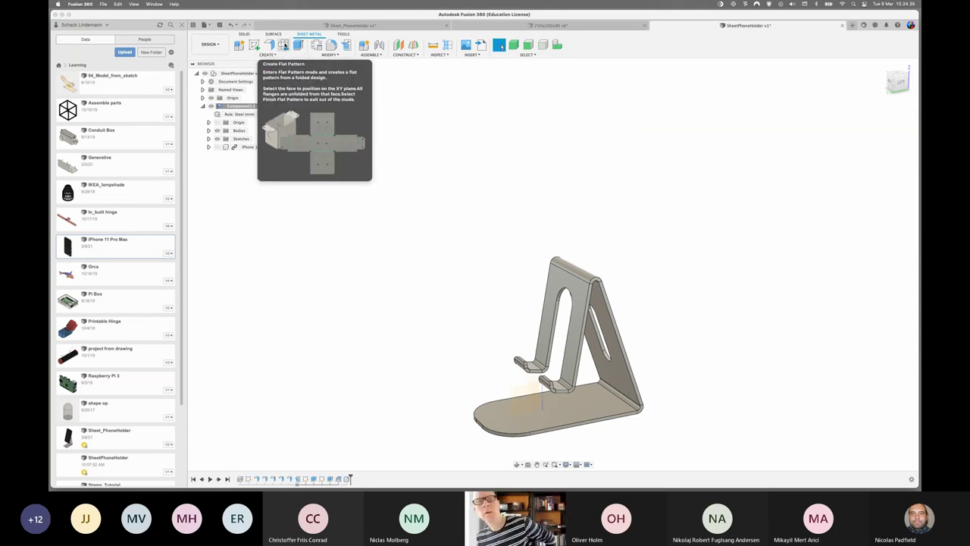
{"action": "left_click", "coordinate": [284, 45]}
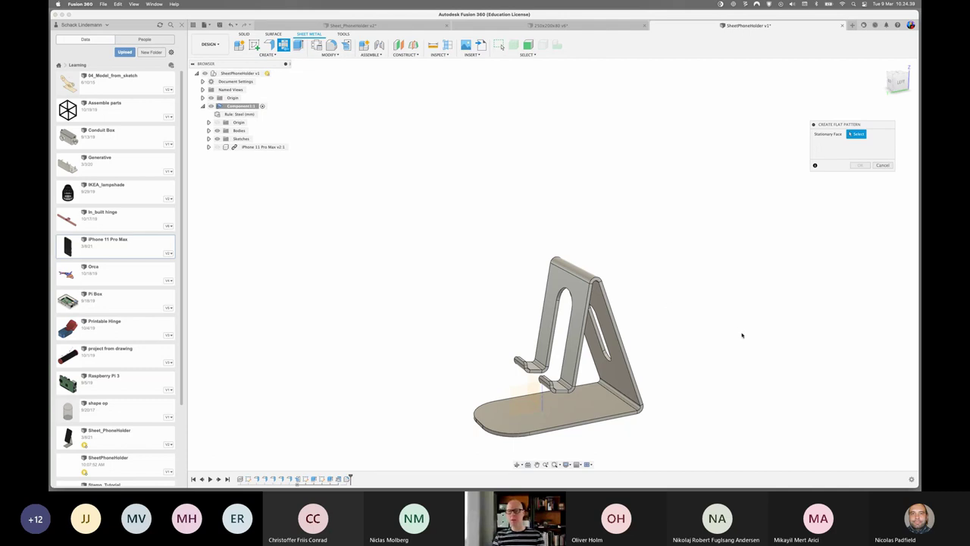
{"action": "middle_click_drag", "start_coordinate": [742, 335], "coordinate": [730, 298], "text": "shift"}
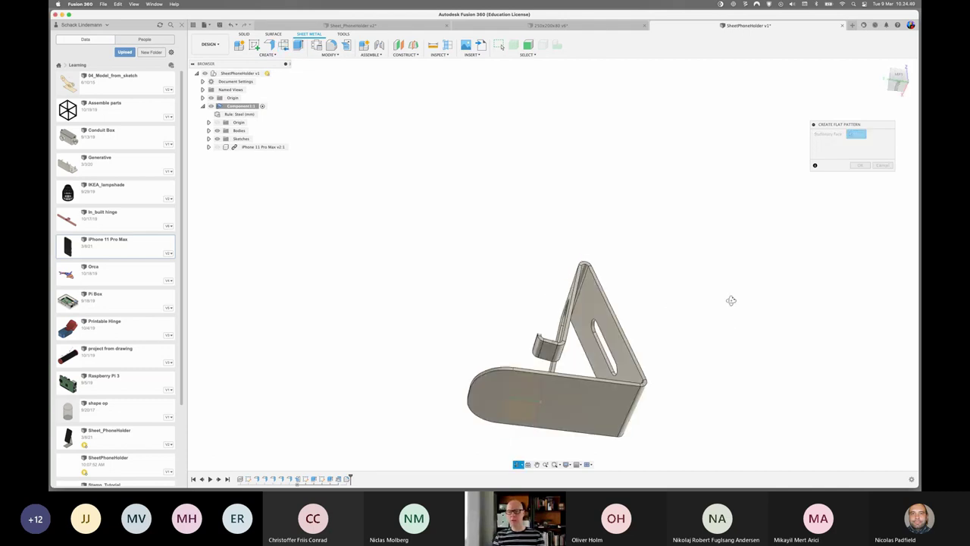
{"action": "left_click", "coordinate": [591, 404]}
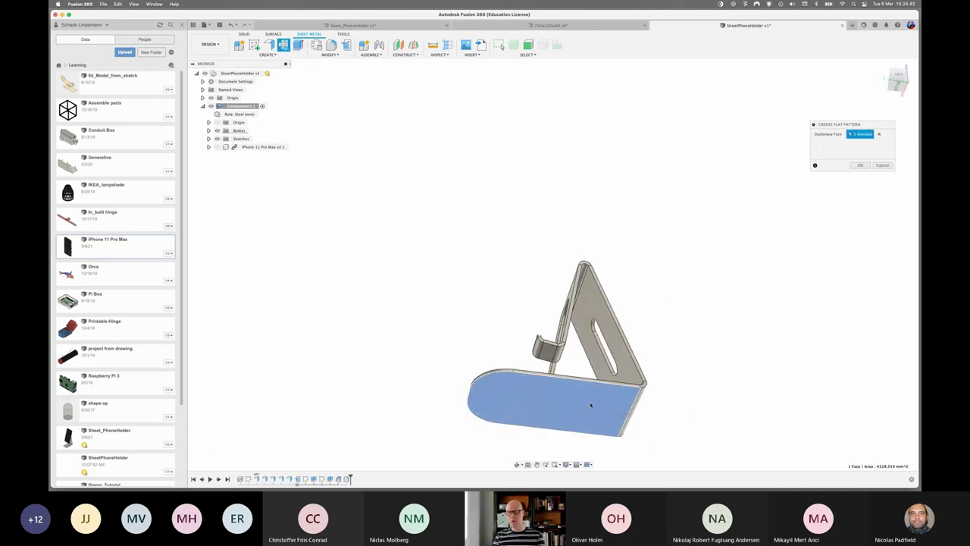
{"action": "left_click", "coordinate": [860, 165]}
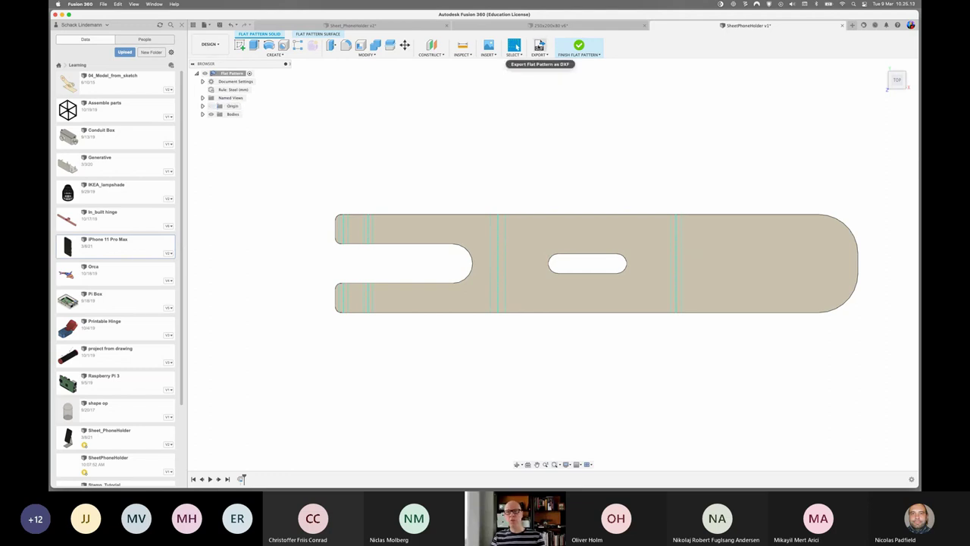
{"action": "left_click", "coordinate": [539, 47]}
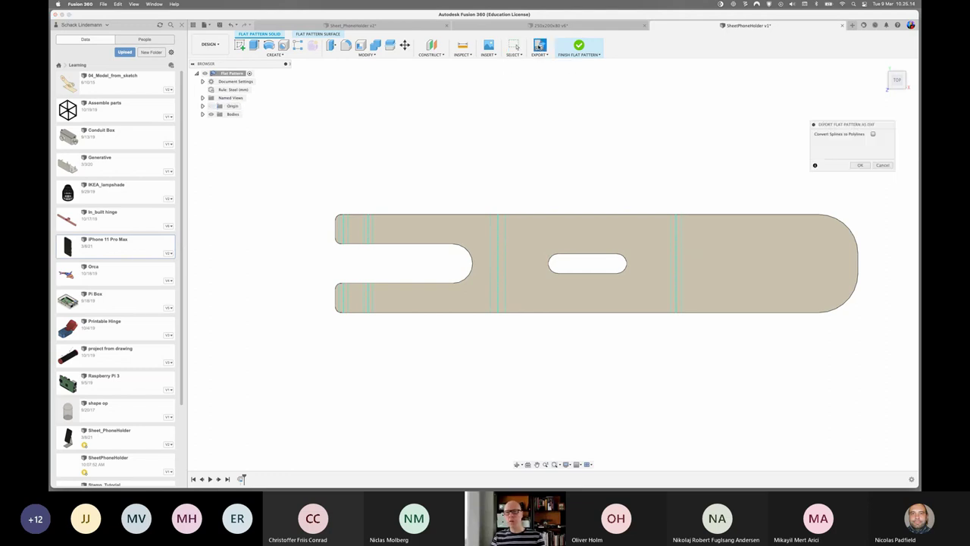
{"action": "left_click", "coordinate": [872, 134]}
{"action": "left_click", "coordinate": [873, 135]}
{"action": "left_click", "coordinate": [861, 166]}
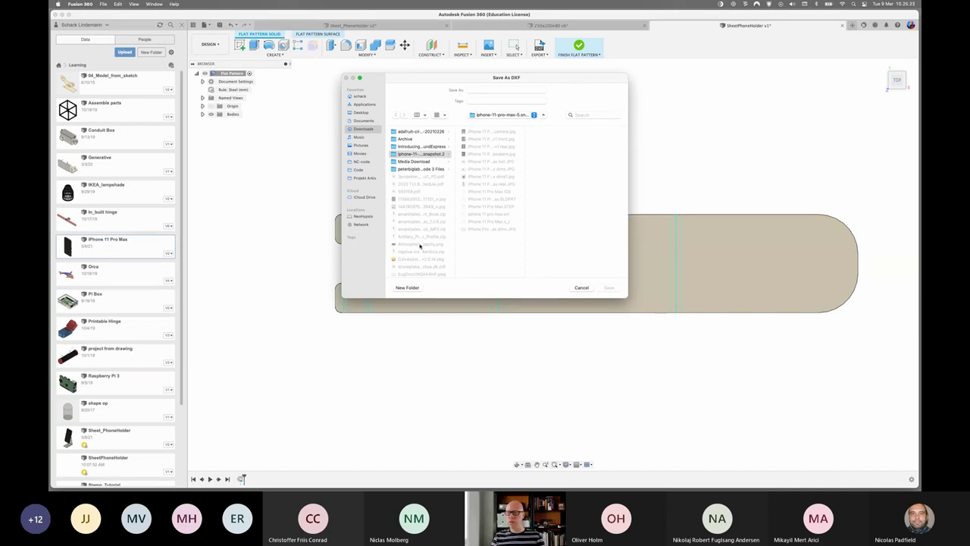
{"action": "left_click", "coordinate": [420, 245]}
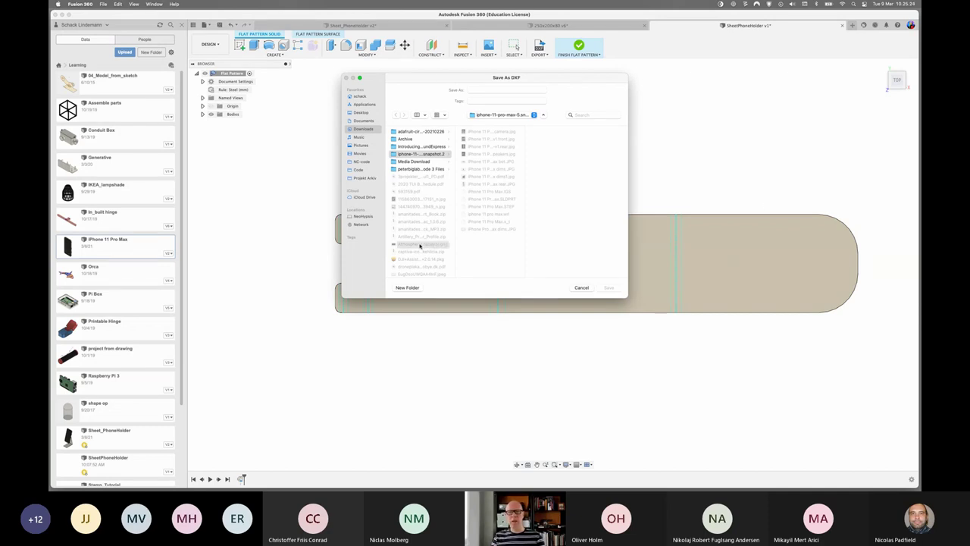
{"action": "left_click", "coordinate": [581, 287]}
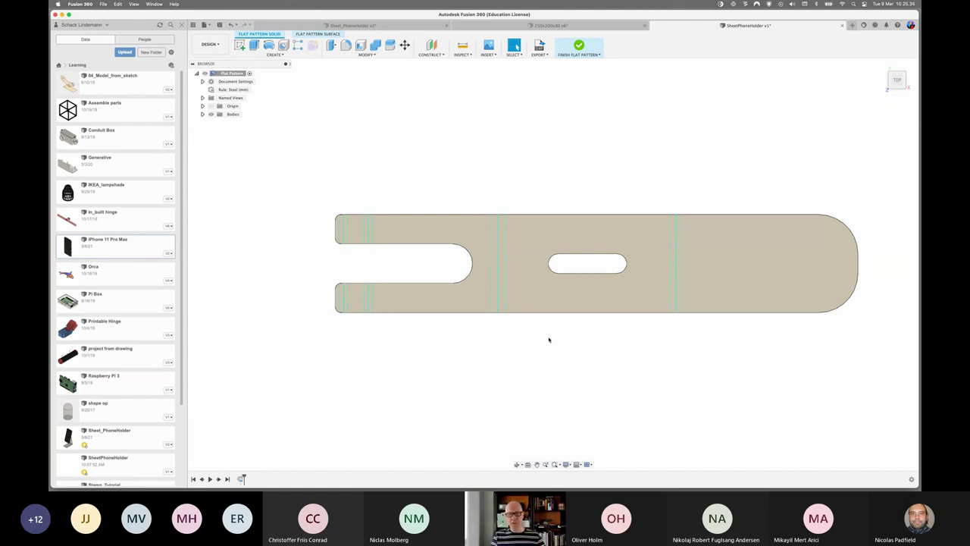
{"action": "mouse_move", "coordinate": [655, 360]}
{"action": "middle_mouse_down", "text": "shift"}
{"action": "mouse_move", "coordinate": [667, 340]}
{"action": "mouse_move", "coordinate": [641, 323]}
{"action": "mouse_move", "coordinate": [663, 334]}
{"action": "mouse_move", "coordinate": [619, 325]}
{"action": "middle_mouse_up", "text": "shift"}
{"action": "scroll", "coordinate": [581, 325], "scroll_direction": "up", "scroll_amount": 3}
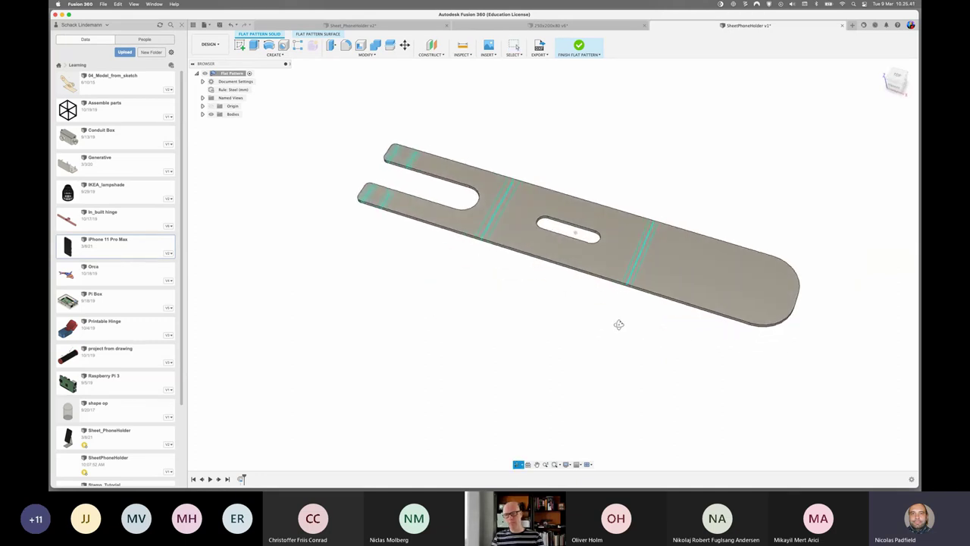
{"action": "middle_click_drag", "start_coordinate": [701, 181], "coordinate": [584, 296], "text": "shift"}
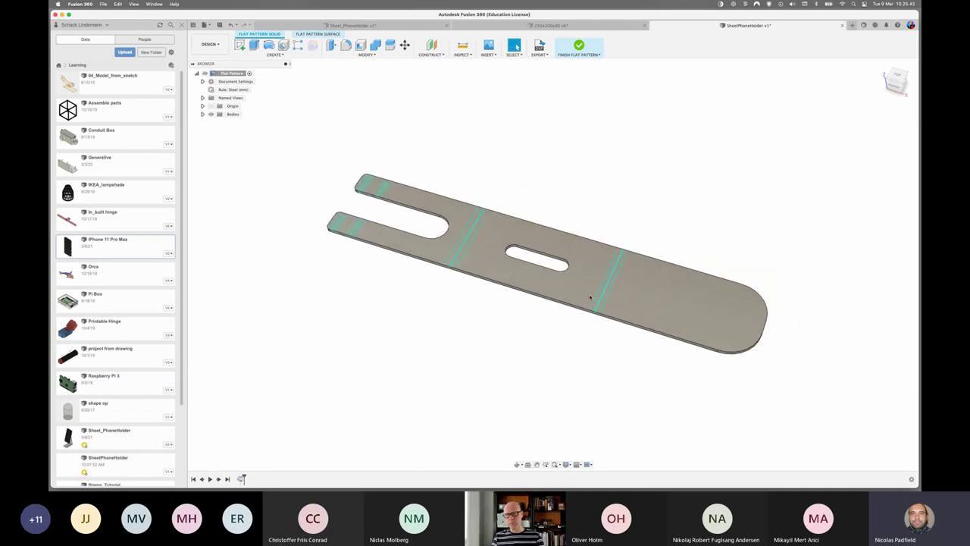
{"action": "mouse_move", "coordinate": [546, 338]}
{"action": "middle_mouse_down", "text": "shift"}
{"action": "mouse_move", "coordinate": [569, 329]}
{"action": "mouse_move", "coordinate": [541, 340]}
{"action": "middle_mouse_up", "text": "shift"}
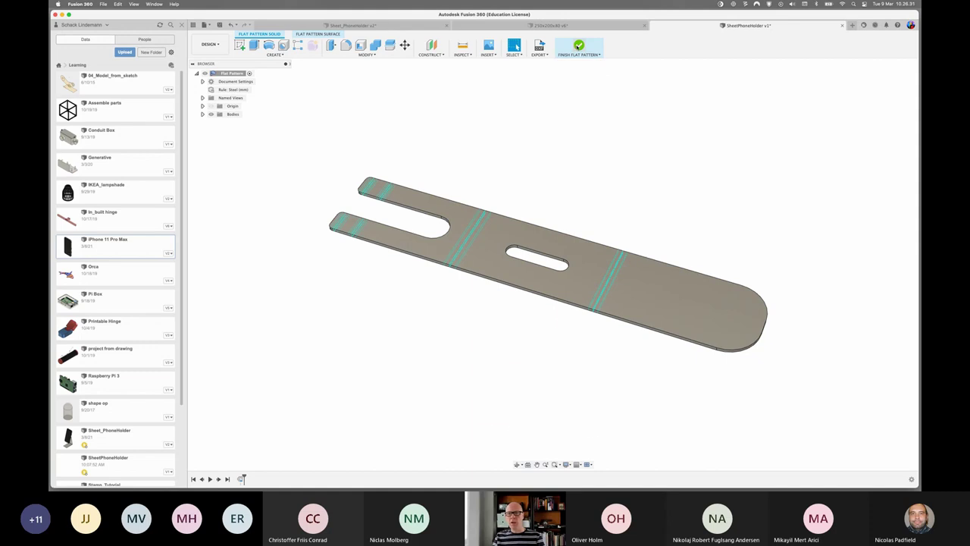
- Exit the flat pattern and orbit the folded steel holder to view its notch and slot
{"action": "left_click", "coordinate": [578, 45]}
{"action": "mouse_move", "coordinate": [729, 230]}
{"action": "middle_mouse_down", "text": "shift"}
{"action": "mouse_move", "coordinate": [713, 277]}
{"action": "mouse_move", "coordinate": [758, 152]}
{"action": "mouse_move", "coordinate": [804, 186]}
{"action": "middle_mouse_up", "text": "shift"}
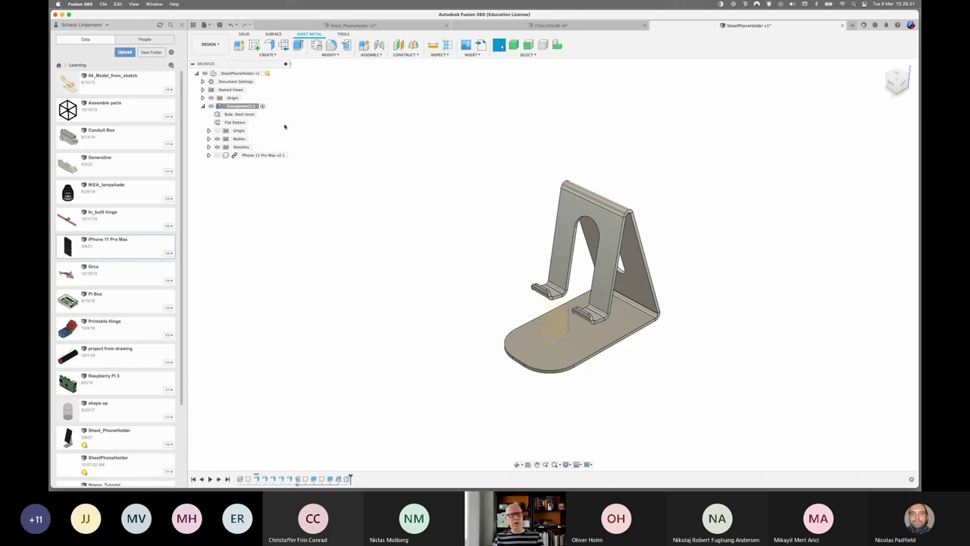
{"action": "middle_click_drag", "start_coordinate": [492, 162], "coordinate": [481, 160], "text": "shift"}
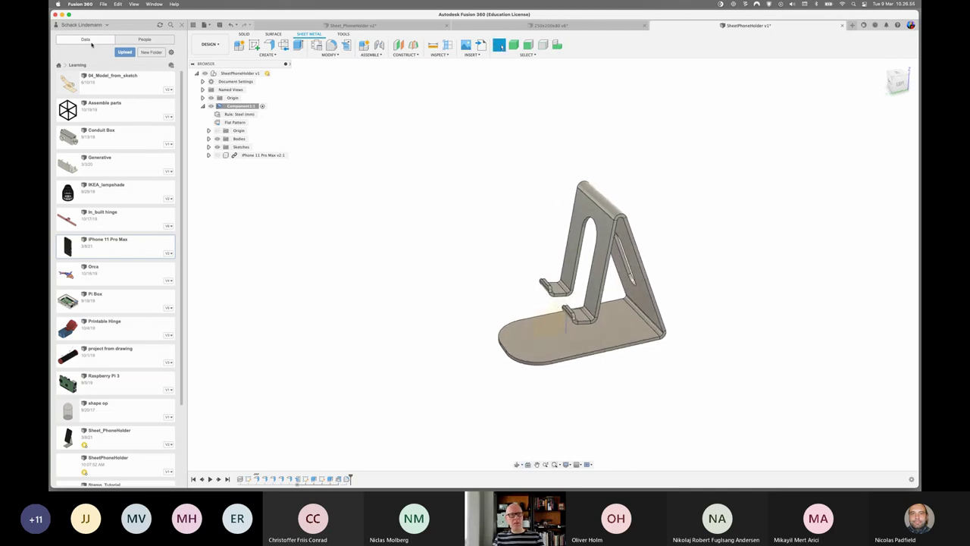
- Open the 250x200x80 design from the Cardboard Boxes project and expand Box1 to see its rule
{"action": "left_click", "coordinate": [58, 65]}
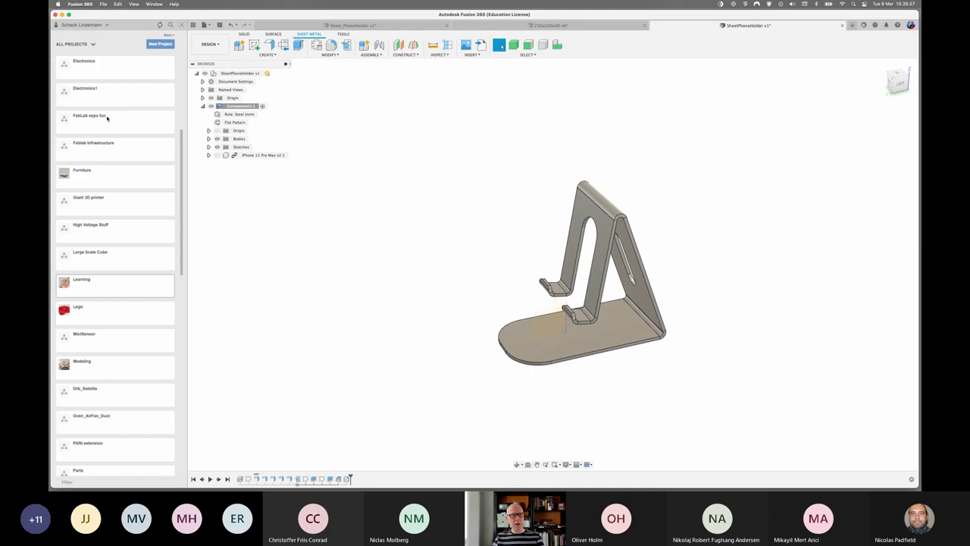
{"action": "scroll", "coordinate": [105, 191], "scroll_direction": "up", "scroll_amount": 5}
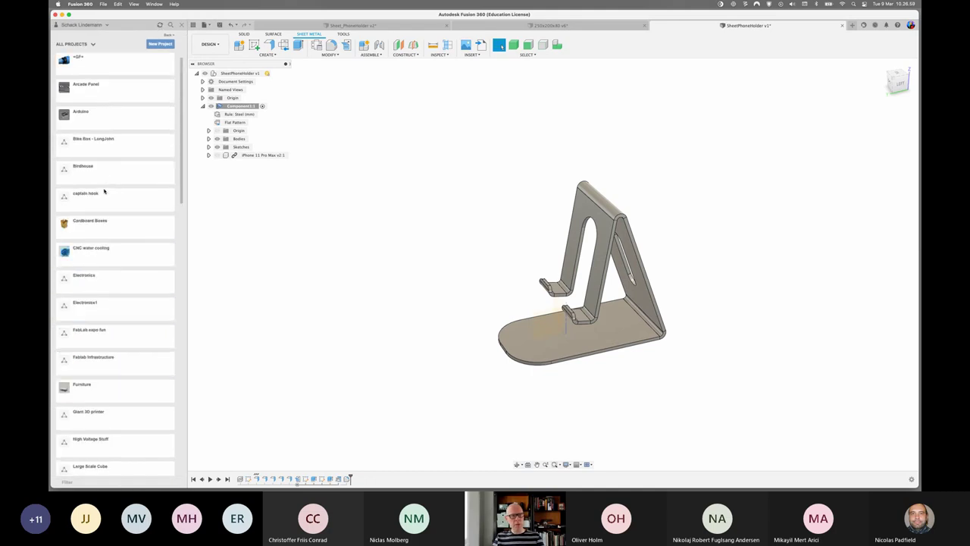
{"action": "left_click", "coordinate": [99, 228]}
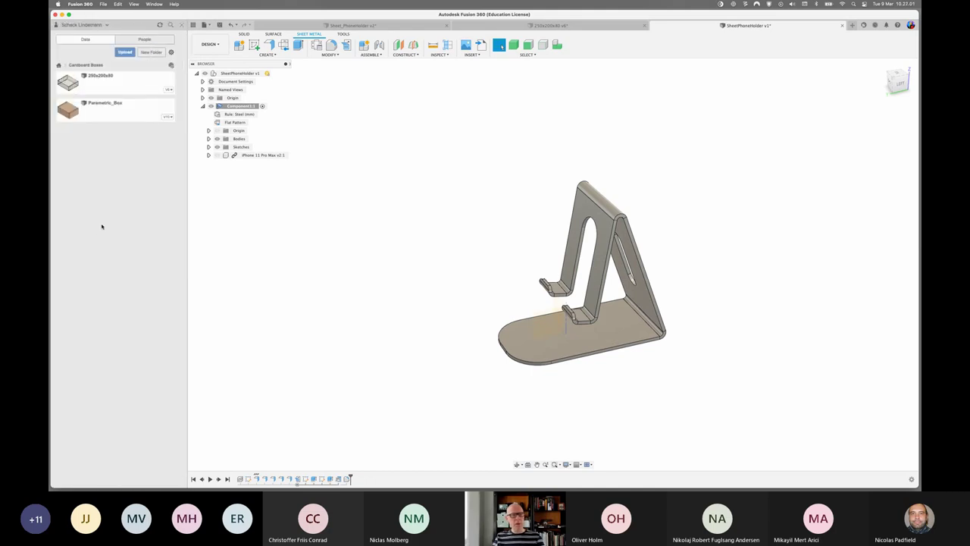
{"action": "double_click", "coordinate": [111, 85]}
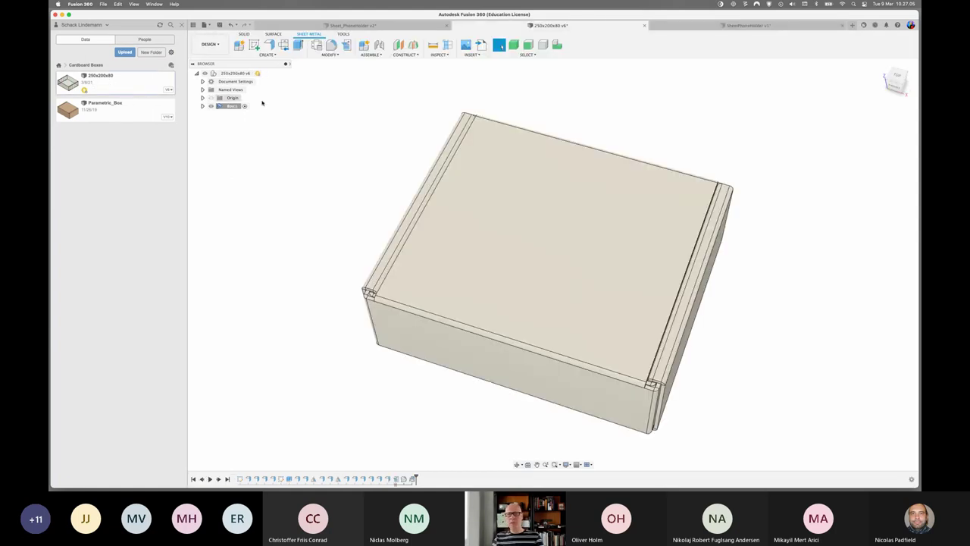
{"action": "mouse_move", "coordinate": [812, 277]}
{"action": "middle_mouse_down", "text": "shift"}
{"action": "mouse_move", "coordinate": [805, 251]}
{"action": "mouse_move", "coordinate": [821, 240]}
{"action": "mouse_move", "coordinate": [809, 216]}
{"action": "mouse_move", "coordinate": [827, 215]}
{"action": "mouse_move", "coordinate": [848, 271]}
{"action": "mouse_move", "coordinate": [801, 280]}
{"action": "mouse_move", "coordinate": [806, 263]}
{"action": "mouse_move", "coordinate": [811, 270]}
{"action": "middle_mouse_up", "text": "shift"}
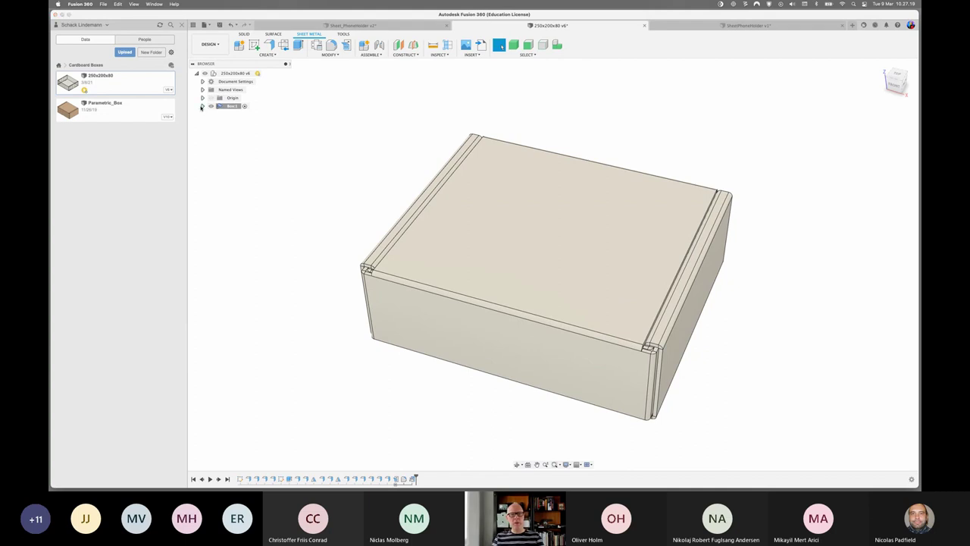
{"action": "left_click", "coordinate": [201, 106]}
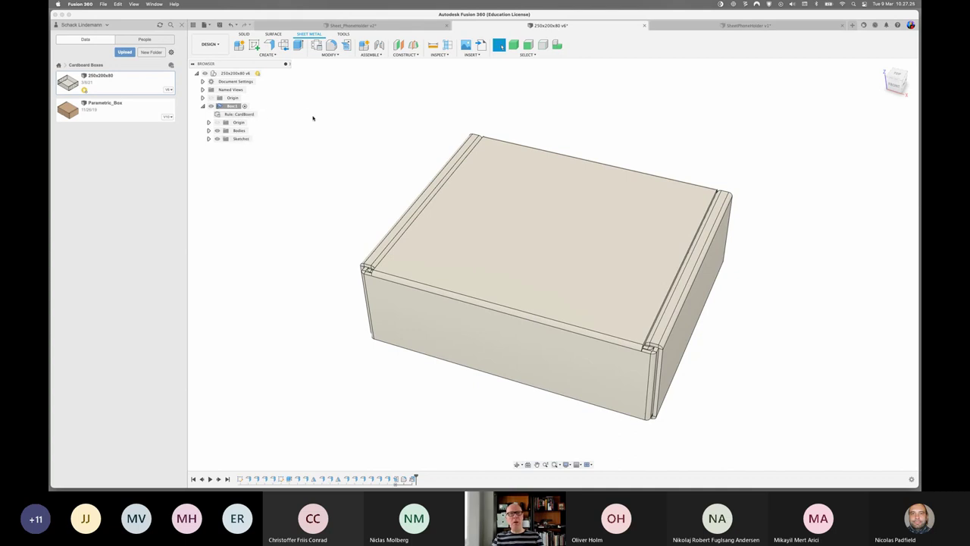
- Edit the CardBoard sheet-metal rule, showing its 3.0 mm thickness and K factor 0
{"action": "left_click", "coordinate": [316, 45]}
{"action": "mouse_move", "coordinate": [799, 119]}
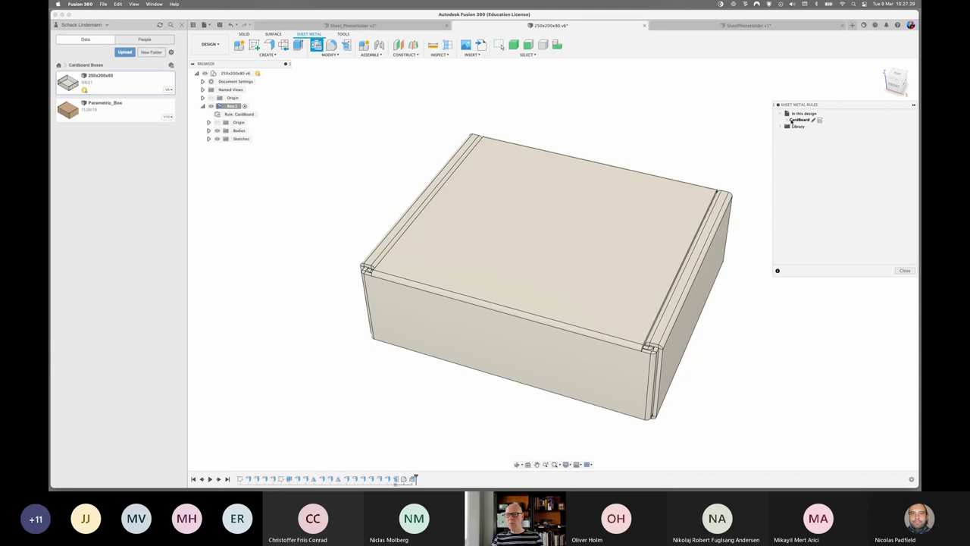
{"action": "left_click", "coordinate": [786, 121]}
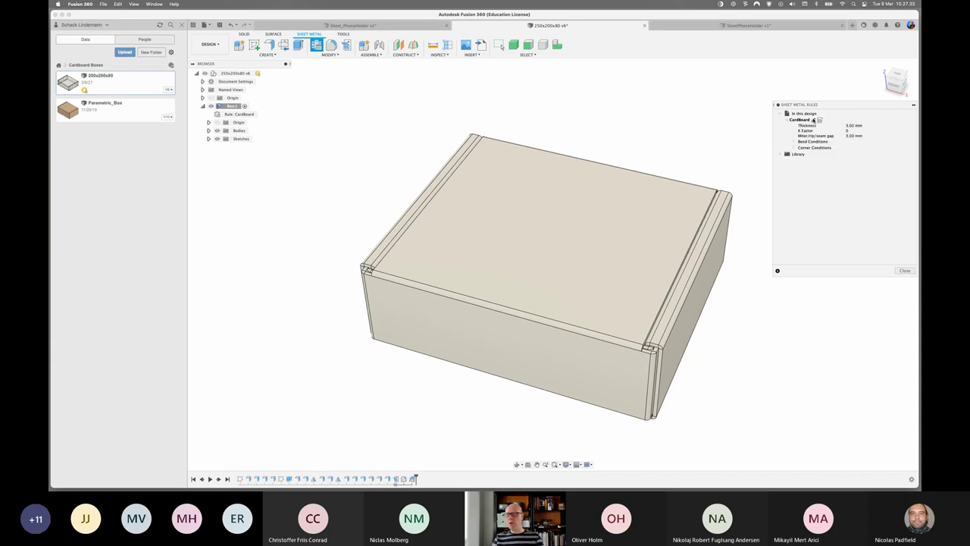
{"action": "left_click", "coordinate": [814, 121]}
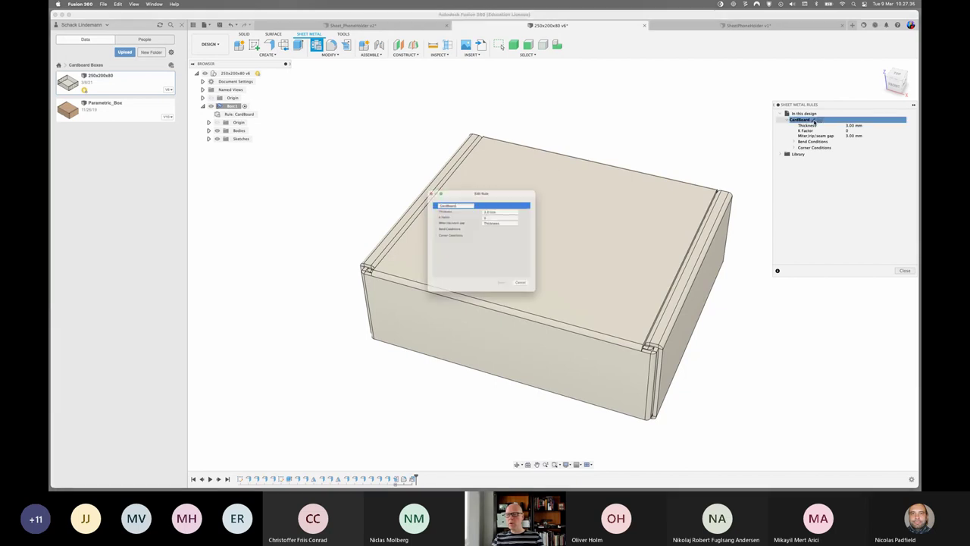
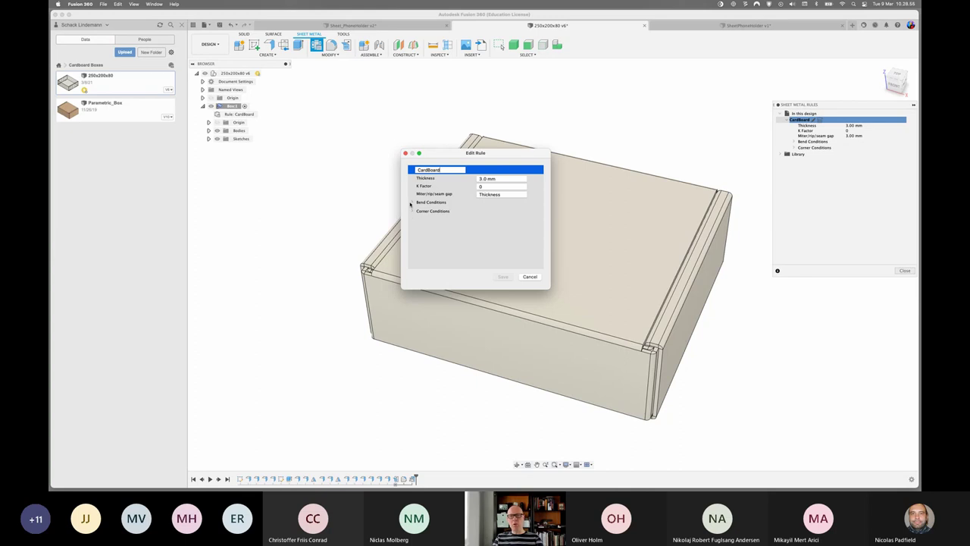
- Expand the CardBoard rule's Bend Conditions and Corner Conditions sections for review
{"action": "left_click", "coordinate": [412, 203]}
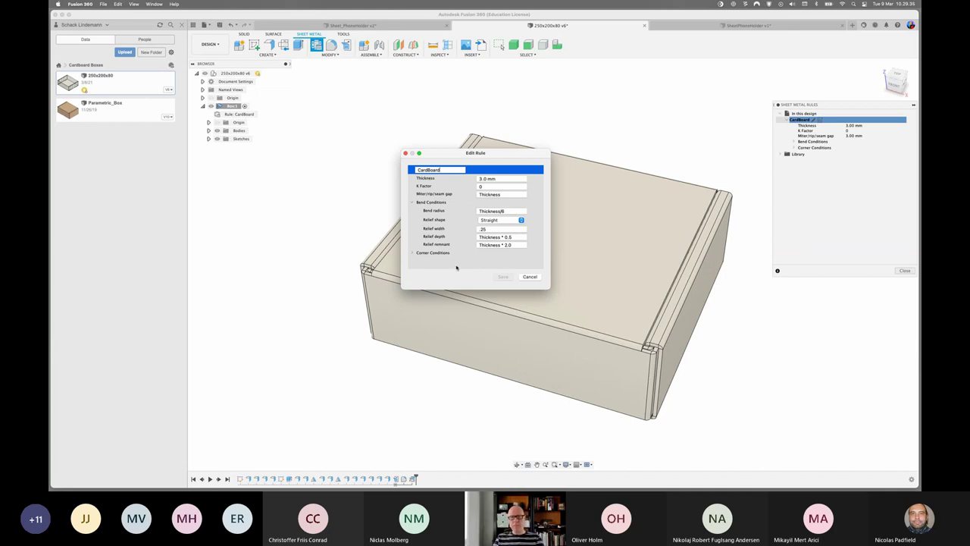
{"action": "left_click", "coordinate": [413, 253]}
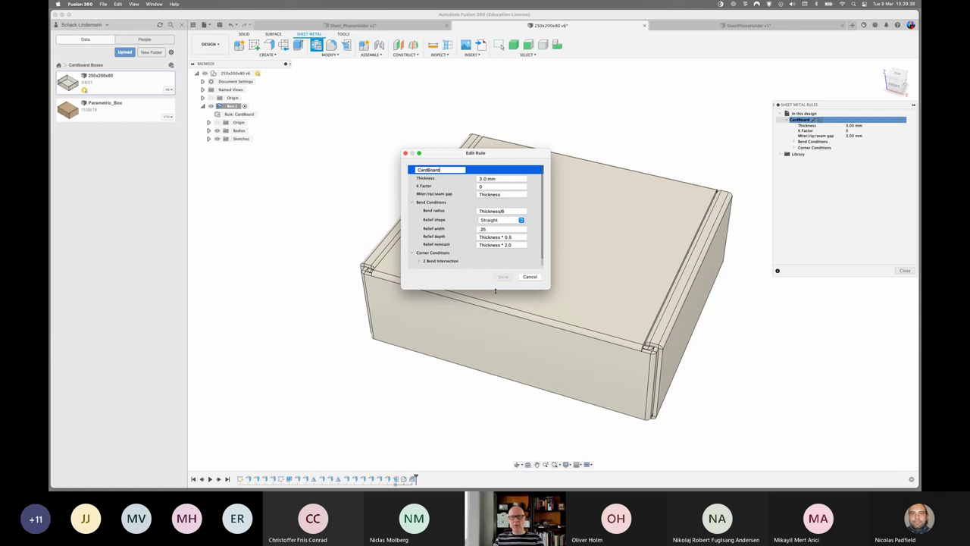
- Check the 2 Bend Intersection relief shape, keep Square, and cancel the rule editor
{"action": "left_click", "coordinate": [418, 261]}
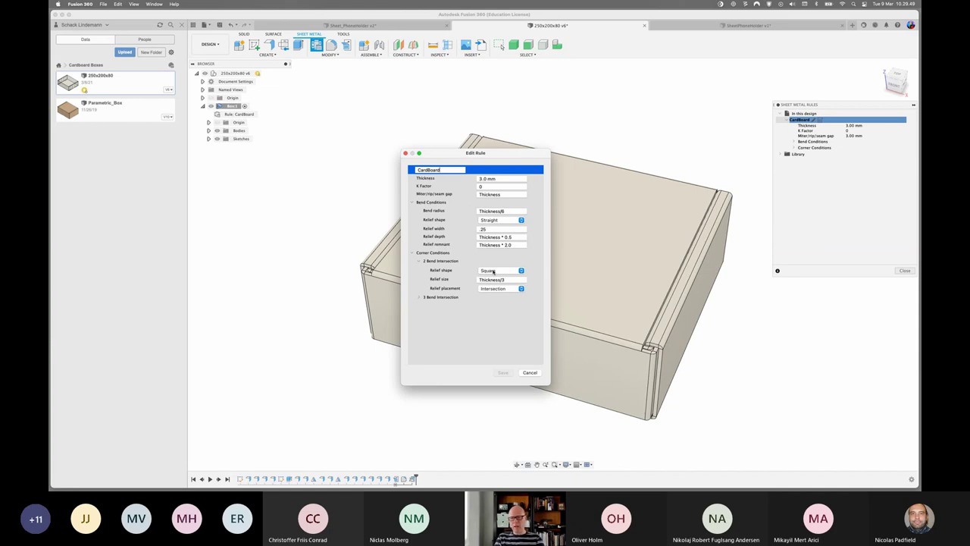
{"action": "left_click", "coordinate": [494, 270]}
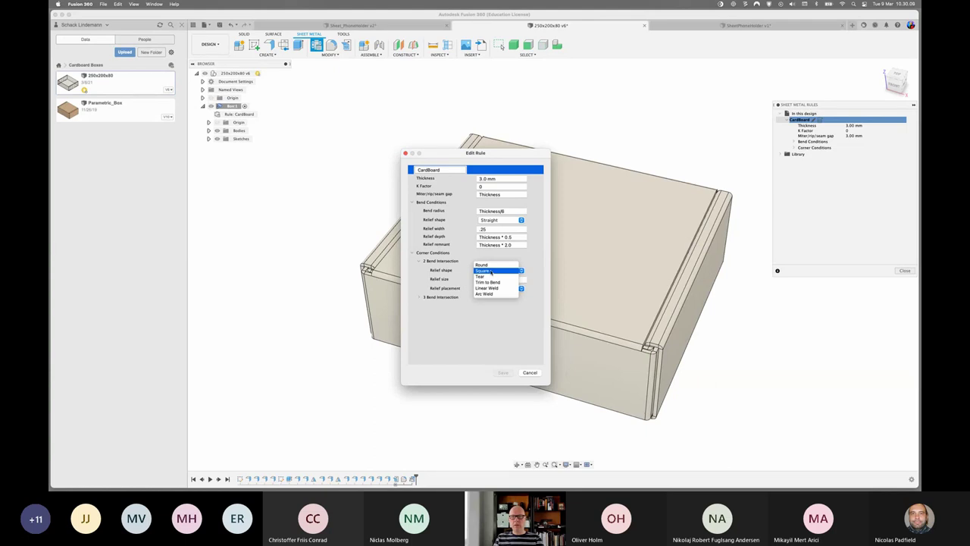
{"action": "left_click", "coordinate": [537, 263]}
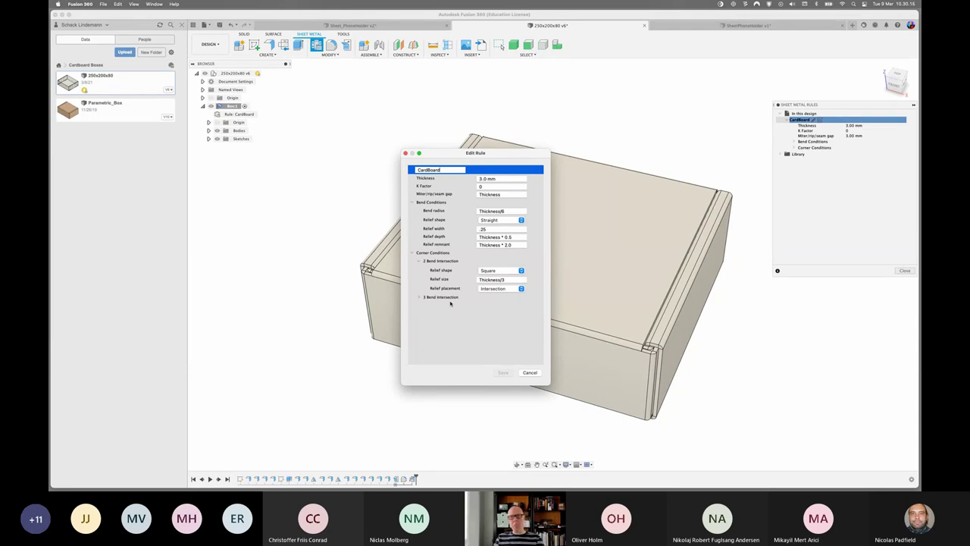
{"action": "left_click", "coordinate": [530, 373]}
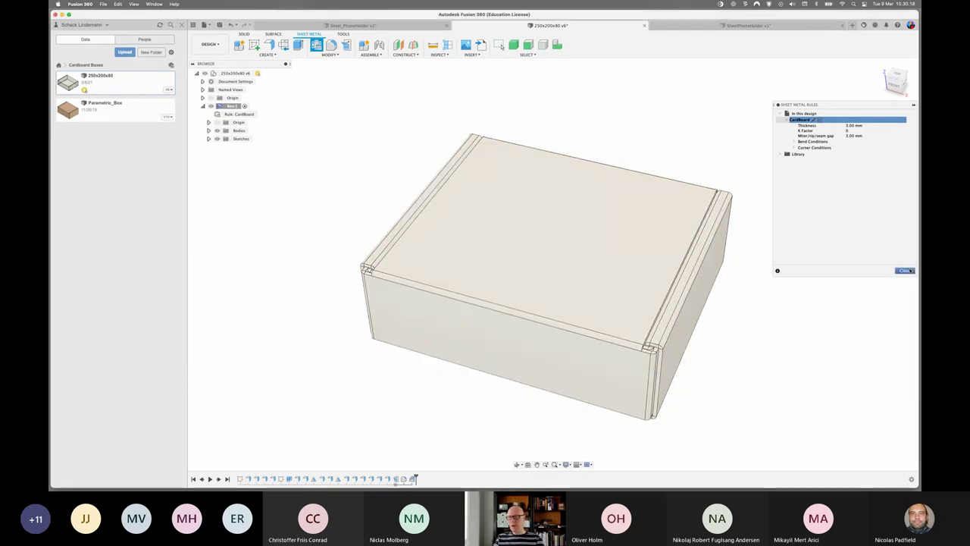
- Close the rules list, roll the timeline to the start, and briefly show Sketch1's rectangle
{"action": "left_click", "coordinate": [906, 270]}
{"action": "mouse_move", "coordinate": [715, 400]}
{"action": "middle_mouse_down", "text": "shift"}
{"action": "mouse_move", "coordinate": [710, 392]}
{"action": "mouse_move", "coordinate": [677, 402]}
{"action": "middle_mouse_up", "text": "shift"}
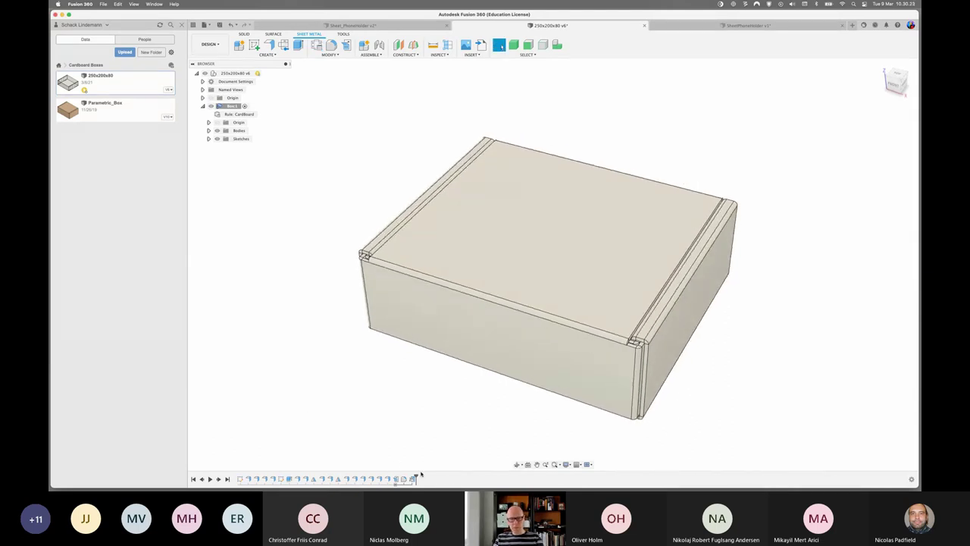
{"action": "left_click_drag", "start_coordinate": [415, 477], "coordinate": [242, 476]}
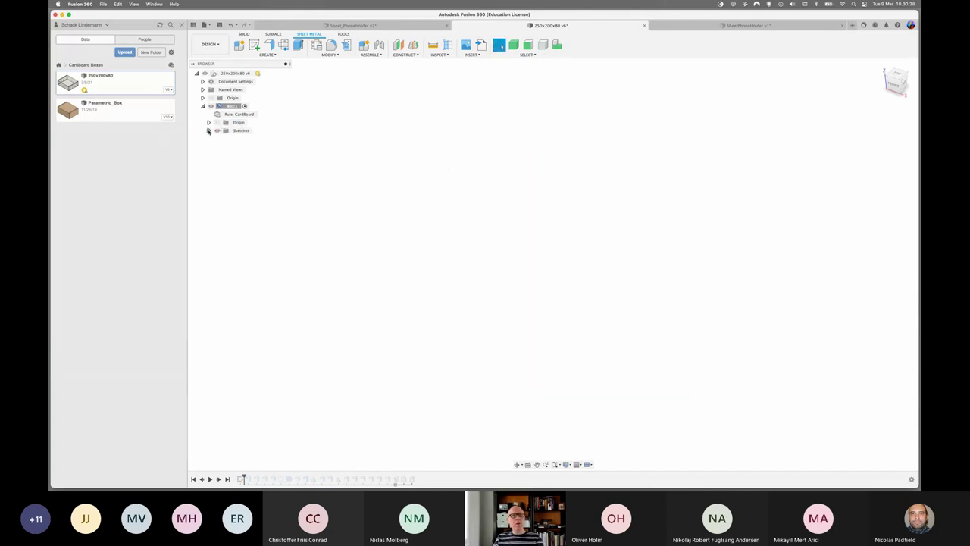
{"action": "left_click", "coordinate": [209, 130]}
{"action": "left_click", "coordinate": [224, 139]}
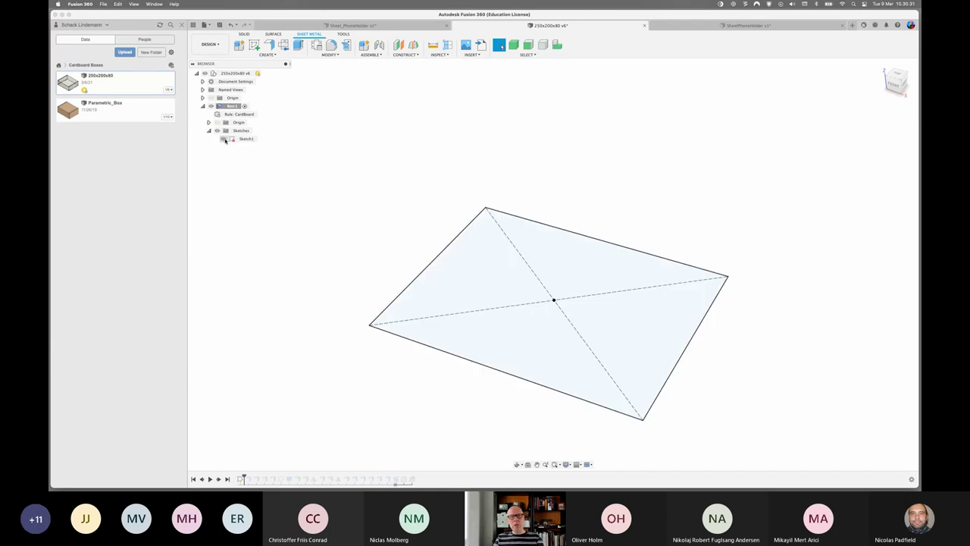
{"action": "left_click", "coordinate": [224, 138]}
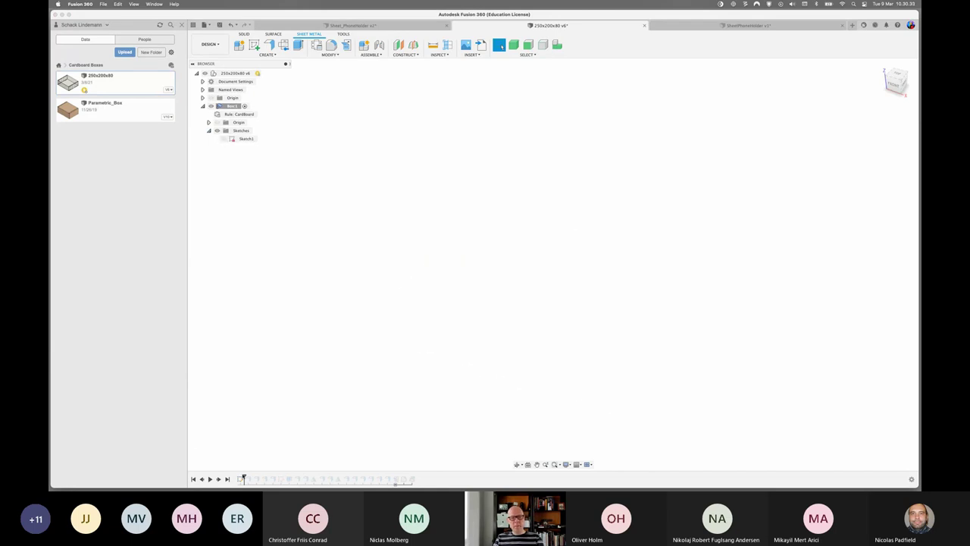
- Step the history forward through the base plate, folded side wall and flange detail
{"action": "left_click_drag", "start_coordinate": [243, 478], "coordinate": [268, 478]}
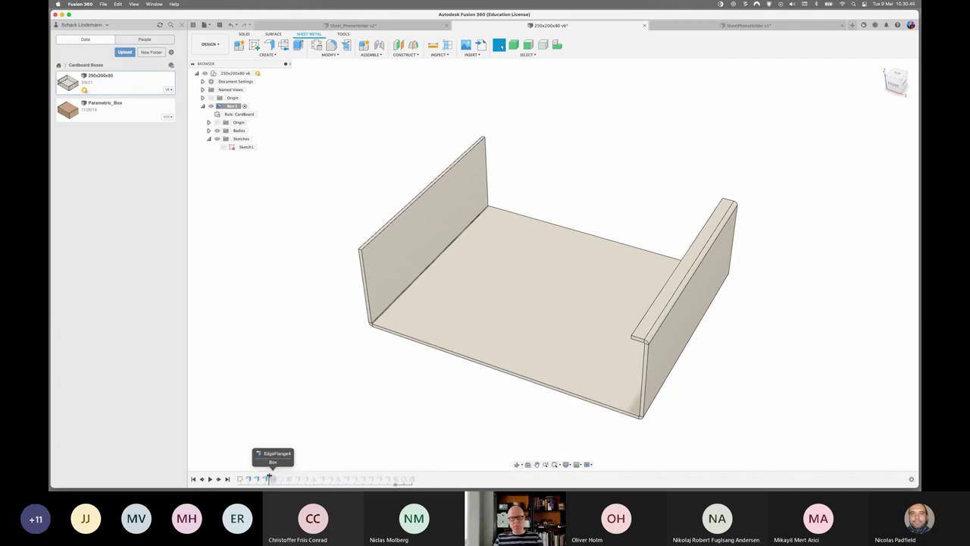
{"action": "left_click_drag", "start_coordinate": [269, 478], "coordinate": [275, 478]}
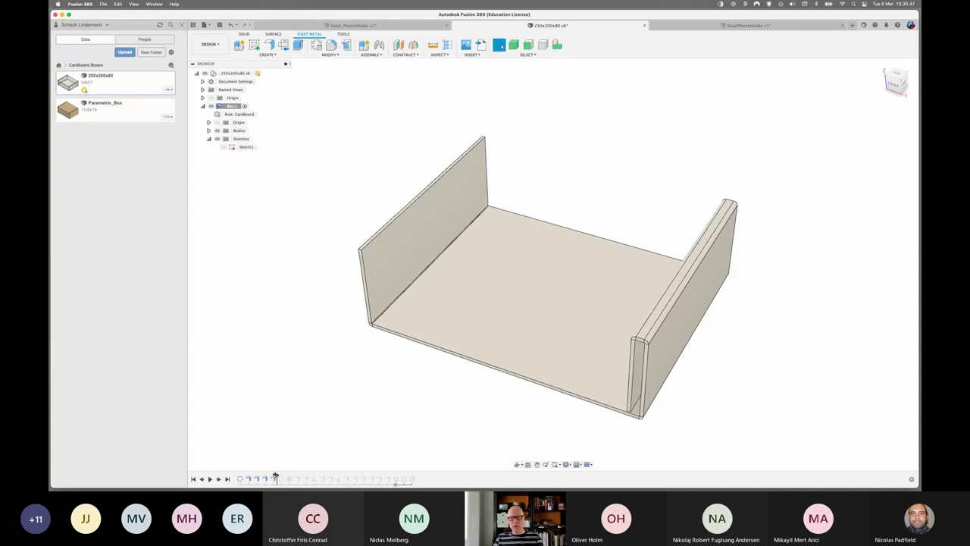
{"action": "scroll", "coordinate": [584, 416], "scroll_direction": "up", "scroll_amount": 2}
{"action": "scroll", "coordinate": [669, 369], "scroll_direction": "up", "scroll_amount": 3}
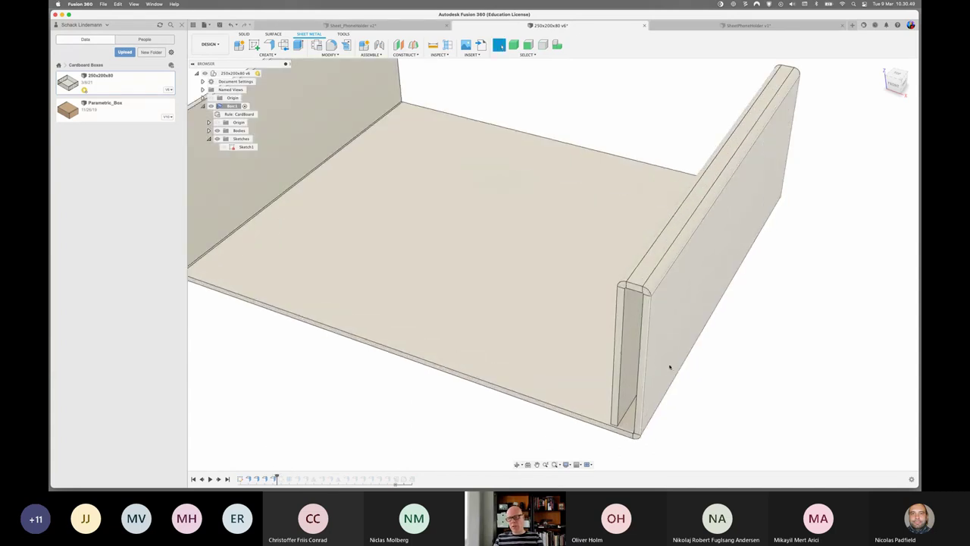
{"action": "middle_click_drag", "start_coordinate": [790, 389], "coordinate": [797, 368], "text": "shift"}
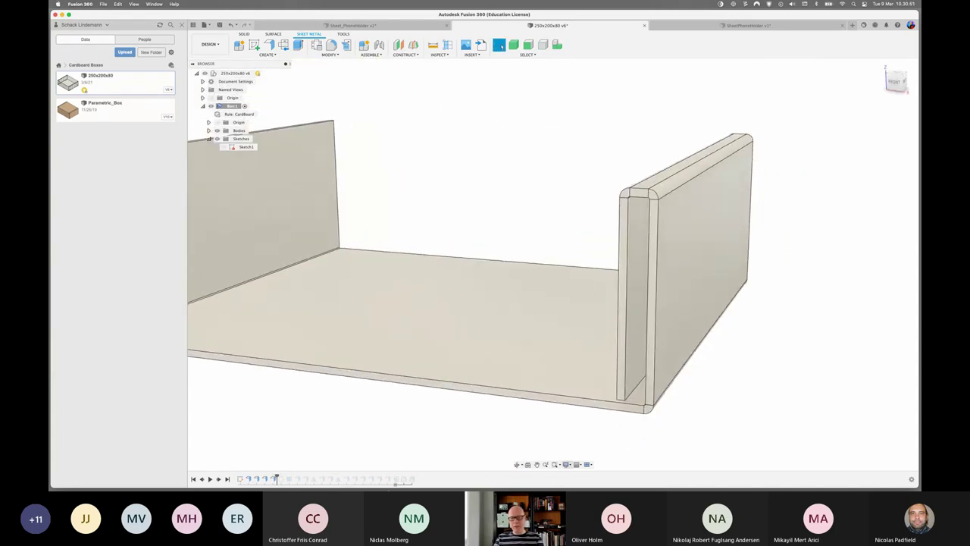
{"action": "left_click_drag", "start_coordinate": [275, 478], "coordinate": [291, 479]}
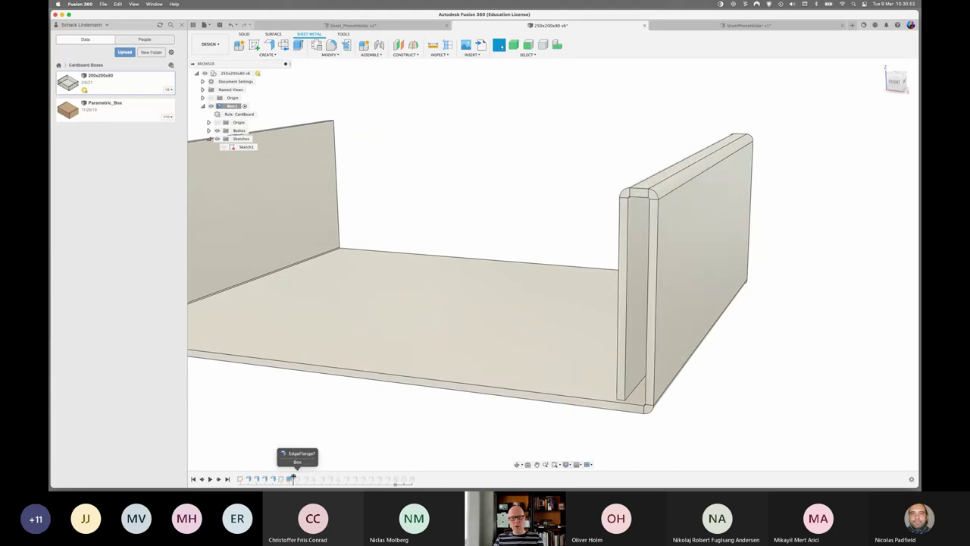
{"action": "mouse_move", "coordinate": [750, 410]}
{"action": "middle_mouse_down", "text": "shift"}
{"action": "mouse_move", "coordinate": [762, 392]}
{"action": "mouse_move", "coordinate": [740, 392]}
{"action": "middle_mouse_up", "text": "shift"}
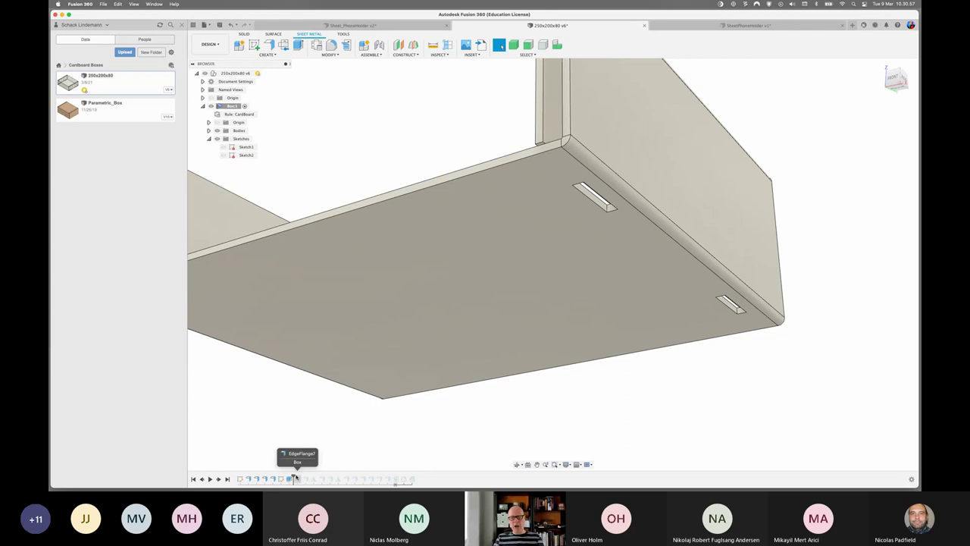
- Advance the history feature by feature up to the mirrored hem at Mirror2
{"action": "left_click_drag", "start_coordinate": [293, 477], "coordinate": [308, 475]}
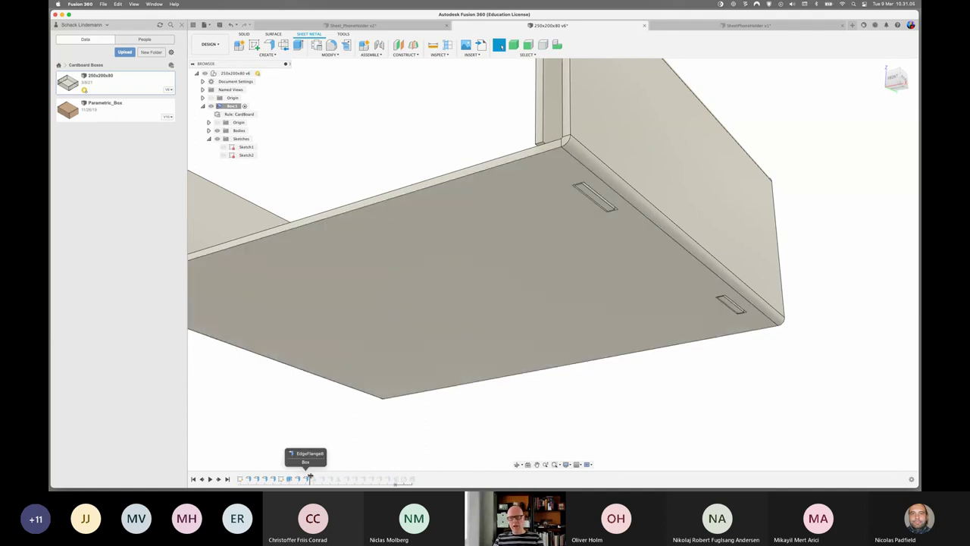
{"action": "left_click_drag", "start_coordinate": [310, 476], "coordinate": [317, 476]}
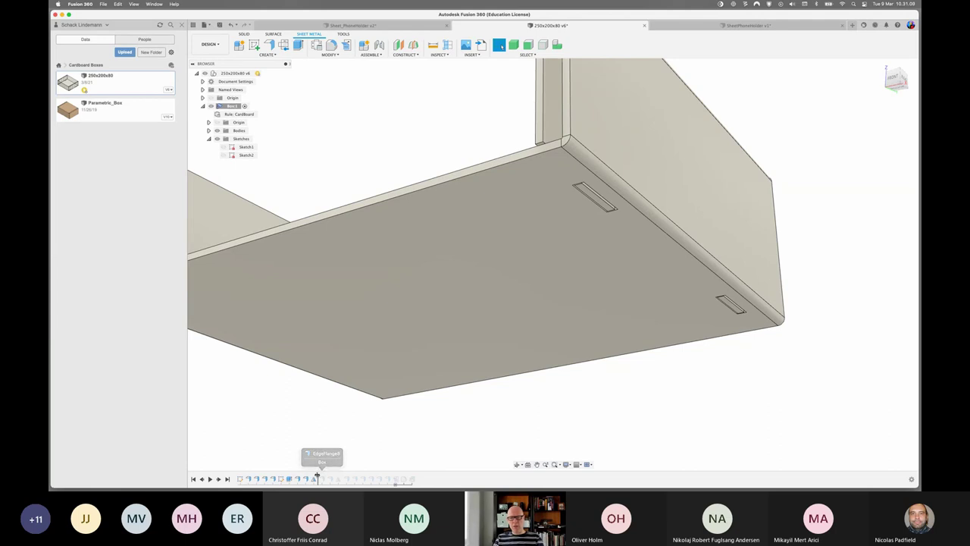
{"action": "left_click_drag", "start_coordinate": [317, 476], "coordinate": [324, 475]}
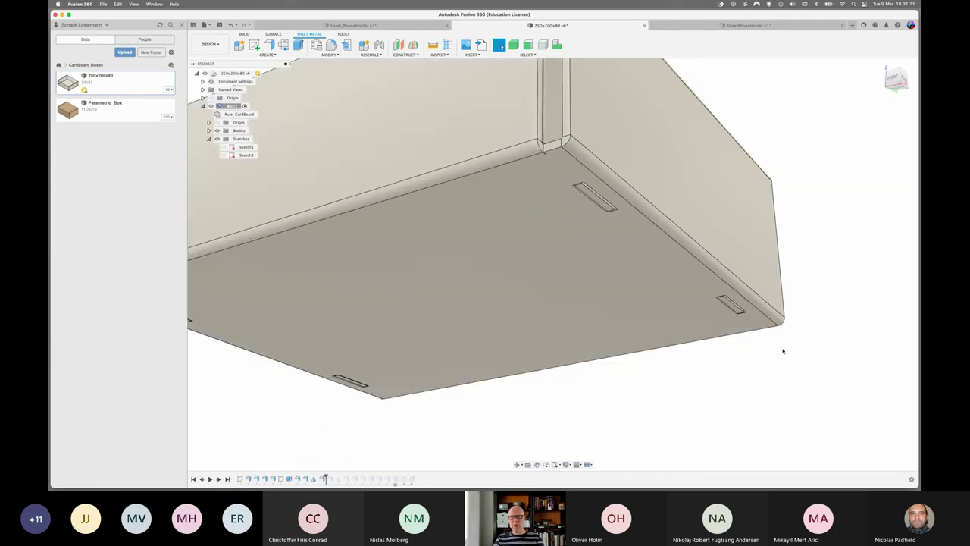
{"action": "mouse_move", "coordinate": [818, 234]}
{"action": "middle_mouse_down", "text": "shift"}
{"action": "mouse_move", "coordinate": [823, 301]}
{"action": "mouse_move", "coordinate": [841, 229]}
{"action": "mouse_move", "coordinate": [801, 277]}
{"action": "mouse_move", "coordinate": [790, 308]}
{"action": "middle_mouse_up", "text": "shift"}
{"action": "scroll", "coordinate": [801, 277], "scroll_direction": "down", "scroll_amount": 3}
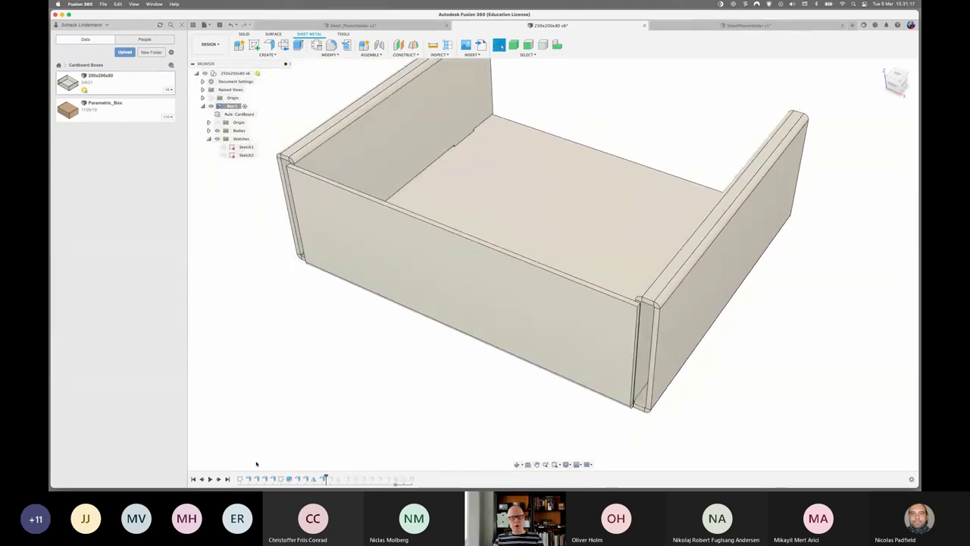
{"action": "left_click_drag", "start_coordinate": [325, 478], "coordinate": [335, 478]}
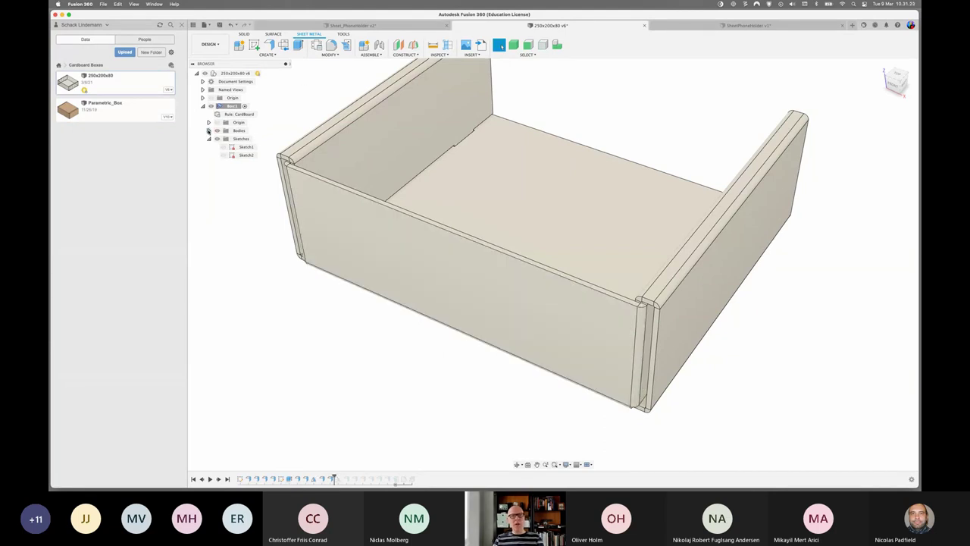
- Adjust Body1's Opacity Control, trying two opacity levels to see inside the walls
{"action": "left_click", "coordinate": [209, 130]}
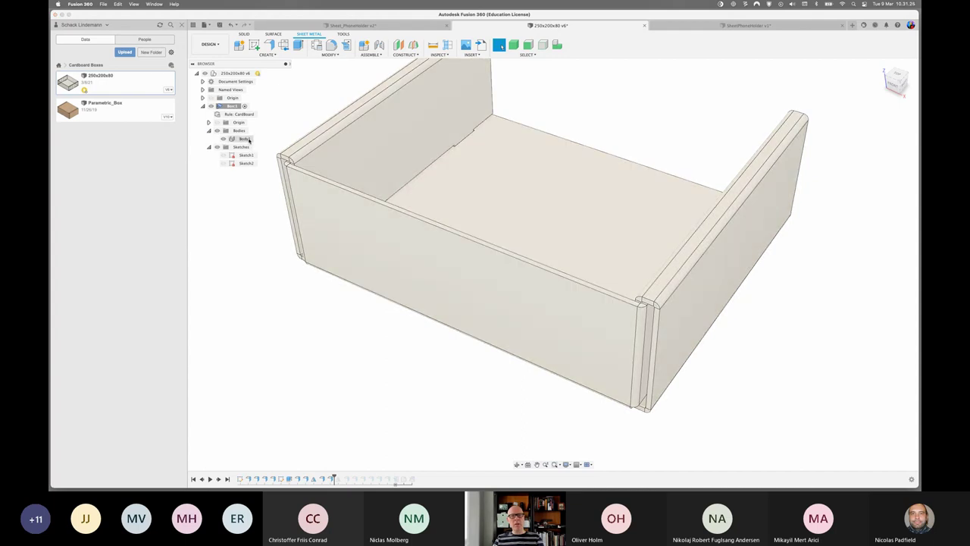
{"action": "right_click", "coordinate": [247, 140]}
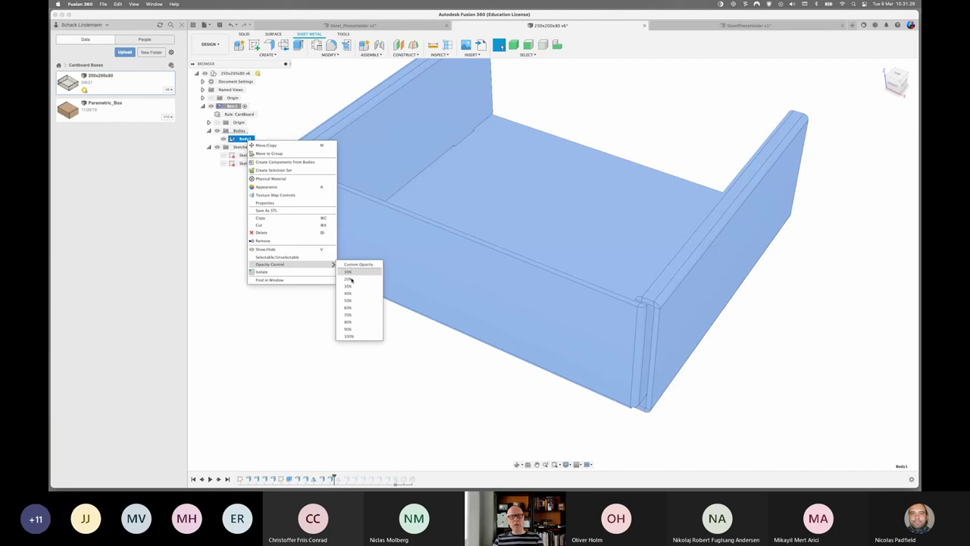
{"action": "mouse_move", "coordinate": [271, 263]}
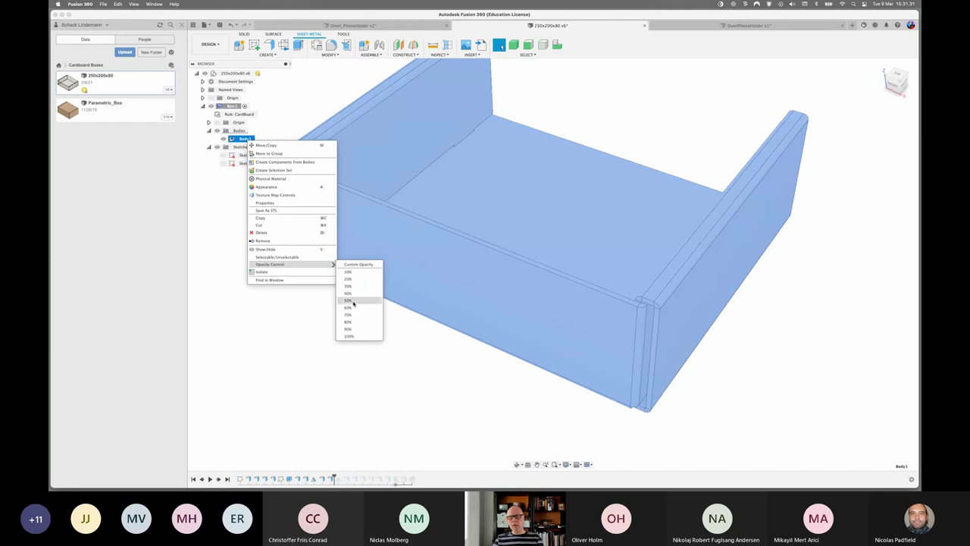
{"action": "left_click", "coordinate": [348, 308]}
{"action": "left_click", "coordinate": [382, 357]}
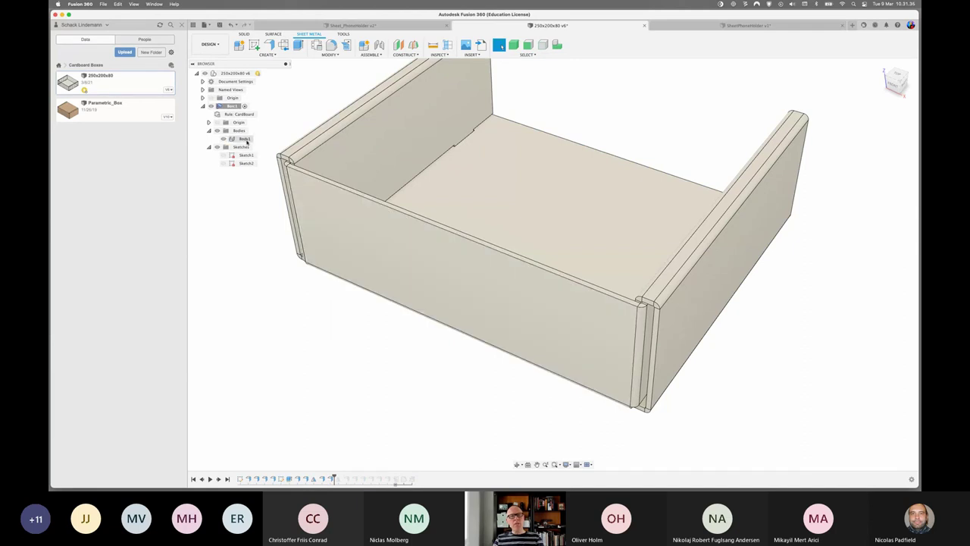
{"action": "right_click", "coordinate": [245, 139]}
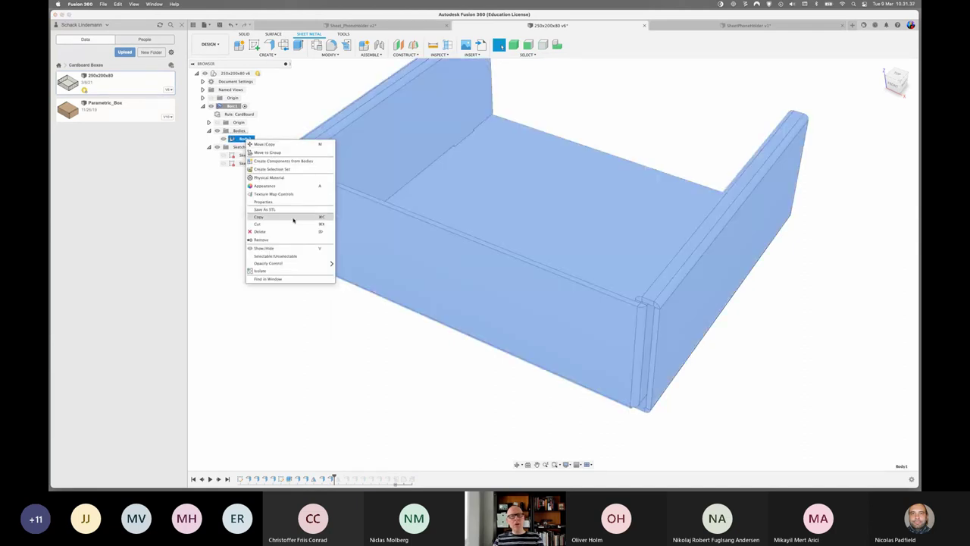
{"action": "mouse_move", "coordinate": [269, 263]}
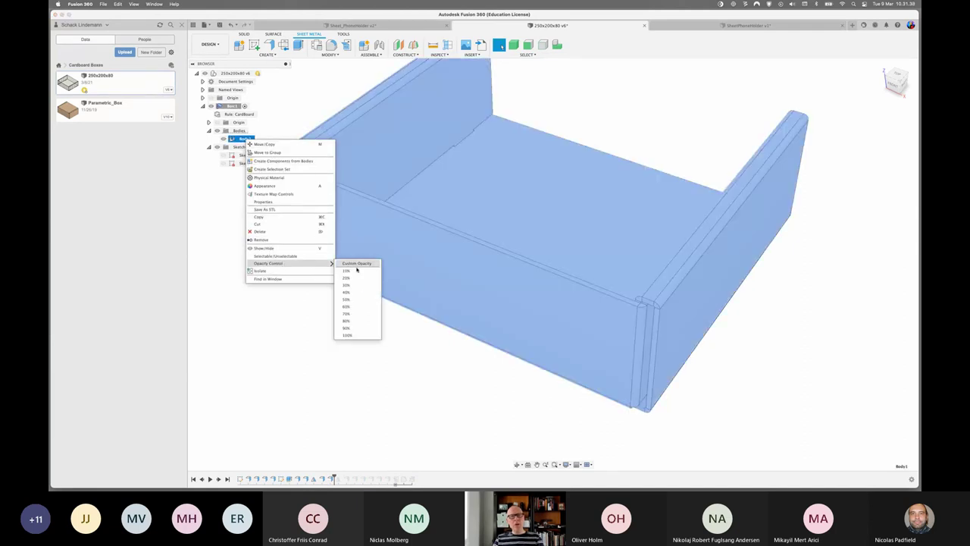
{"action": "left_click", "coordinate": [345, 298]}
{"action": "left_click", "coordinate": [344, 346]}
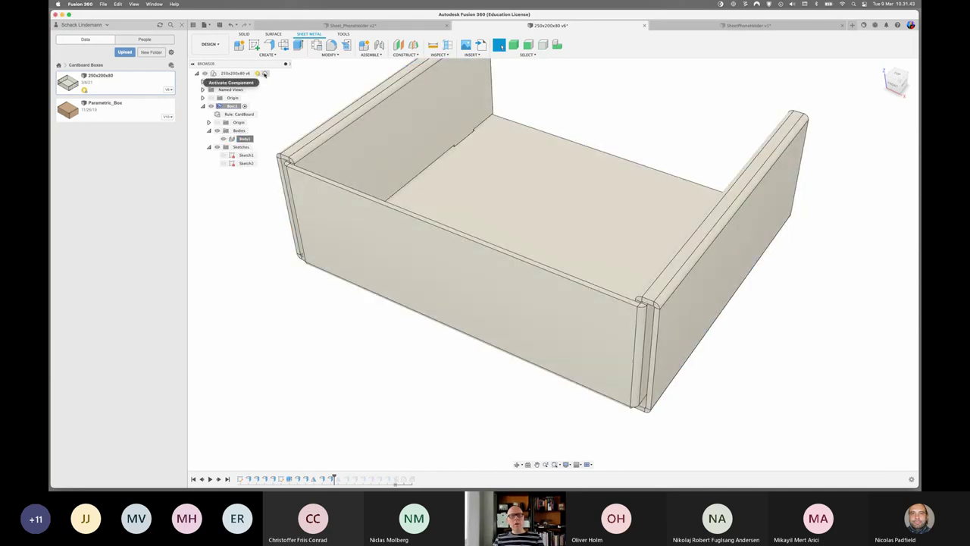
- Activate the root component and advance history through the back wall and top flange panel
{"action": "left_click", "coordinate": [265, 73]}
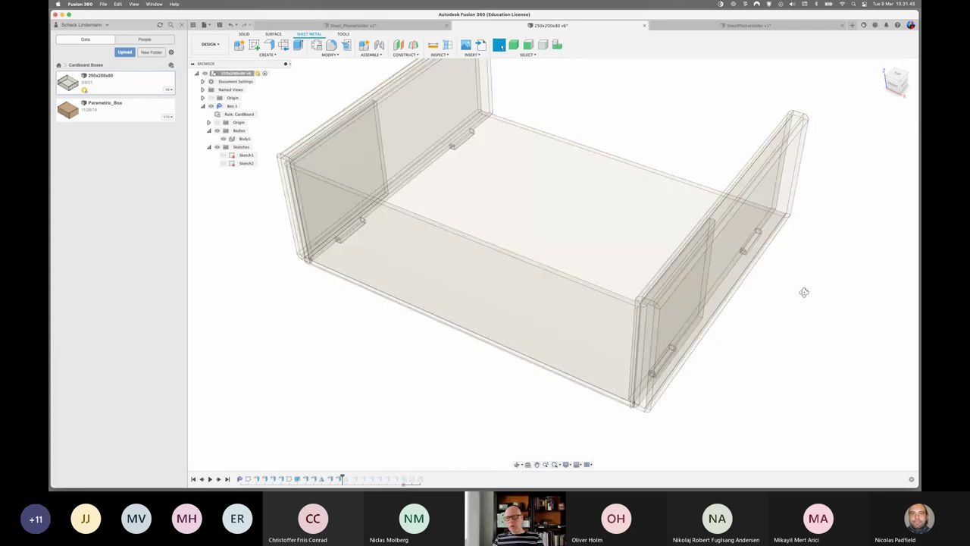
{"action": "middle_click_drag", "start_coordinate": [803, 288], "coordinate": [668, 293], "text": "shift"}
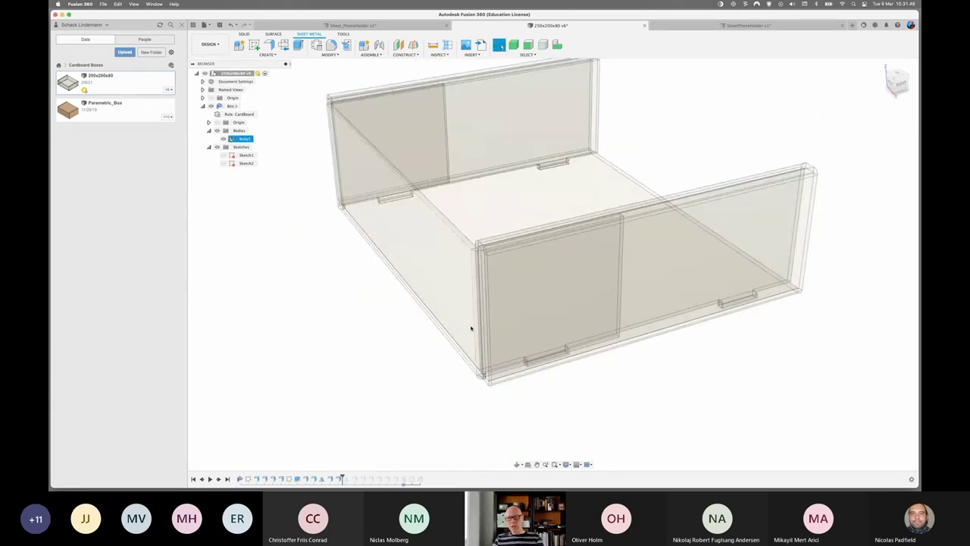
{"action": "middle_click_drag", "start_coordinate": [446, 401], "coordinate": [401, 431], "text": "shift"}
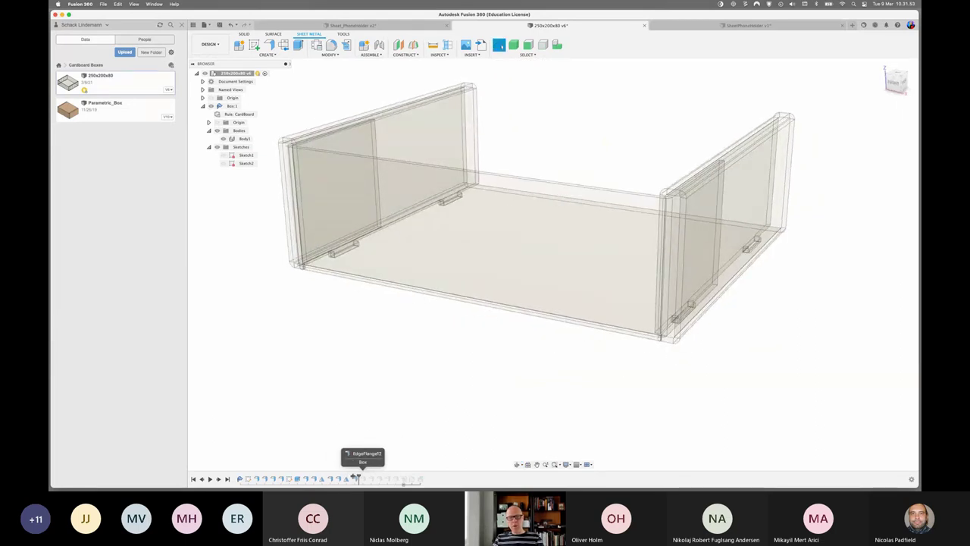
{"action": "left_click_drag", "start_coordinate": [351, 475], "coordinate": [350, 478]}
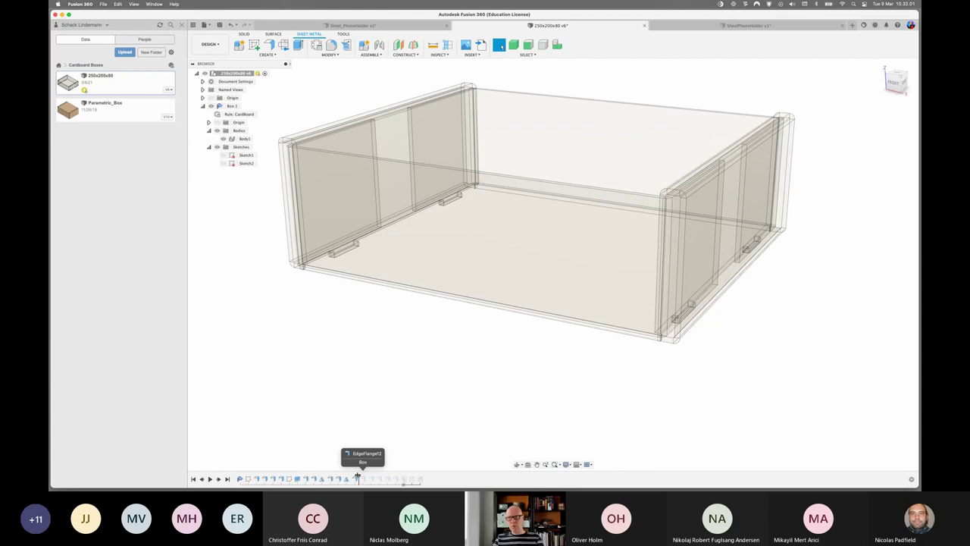
{"action": "left_click_drag", "start_coordinate": [356, 476], "coordinate": [359, 475]}
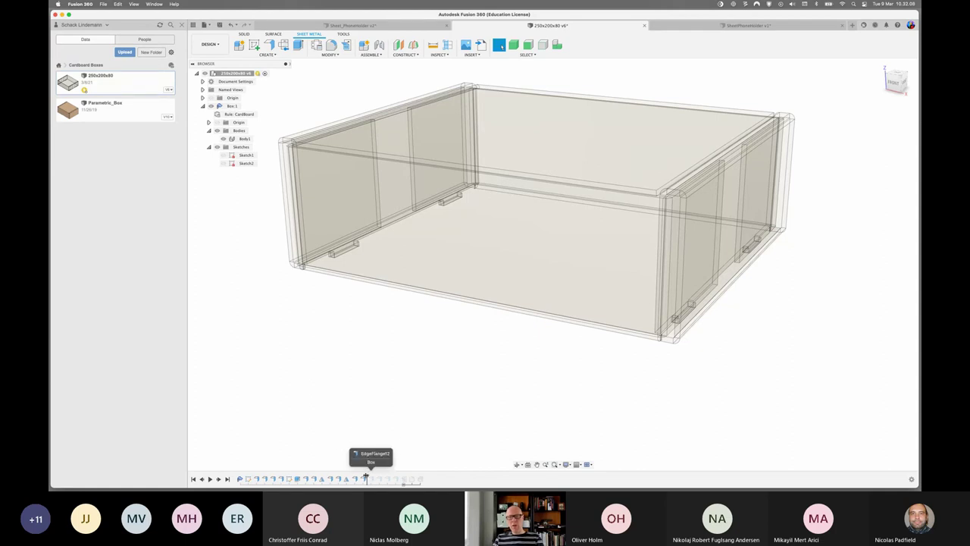
{"action": "left_click_drag", "start_coordinate": [361, 476], "coordinate": [366, 476]}
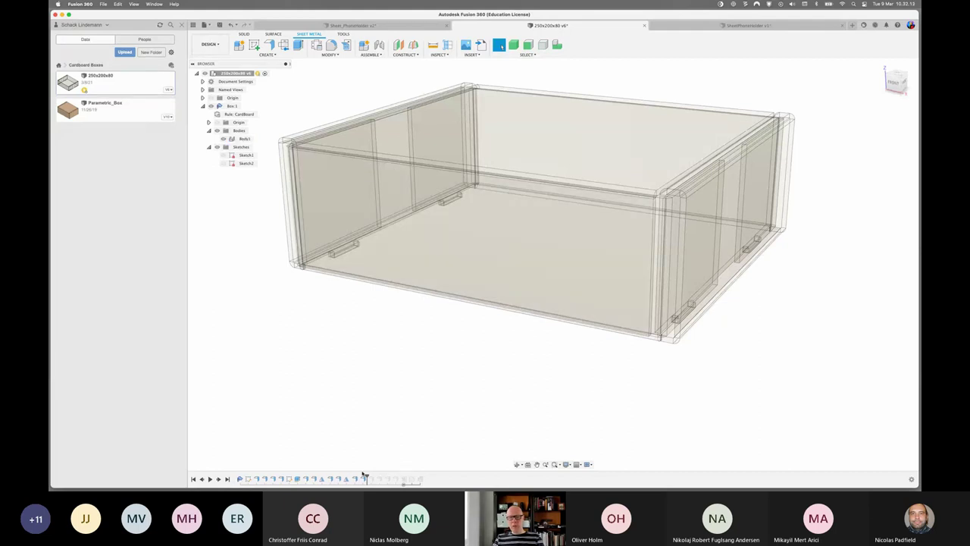
- Roll history to the end: corner flange, rounded flap corners, and the refolded closed box
{"action": "left_click_drag", "start_coordinate": [366, 478], "coordinate": [385, 479]}
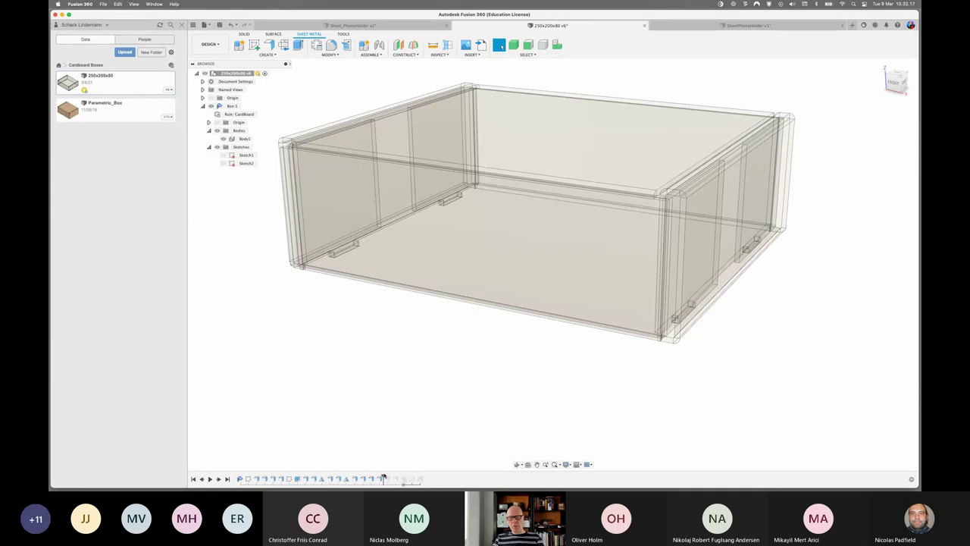
{"action": "mouse_move", "coordinate": [382, 477]}
{"action": "left_mouse_down"}
{"action": "mouse_move", "coordinate": [415, 475]}
{"action": "mouse_move", "coordinate": [406, 476]}
{"action": "left_mouse_up"}
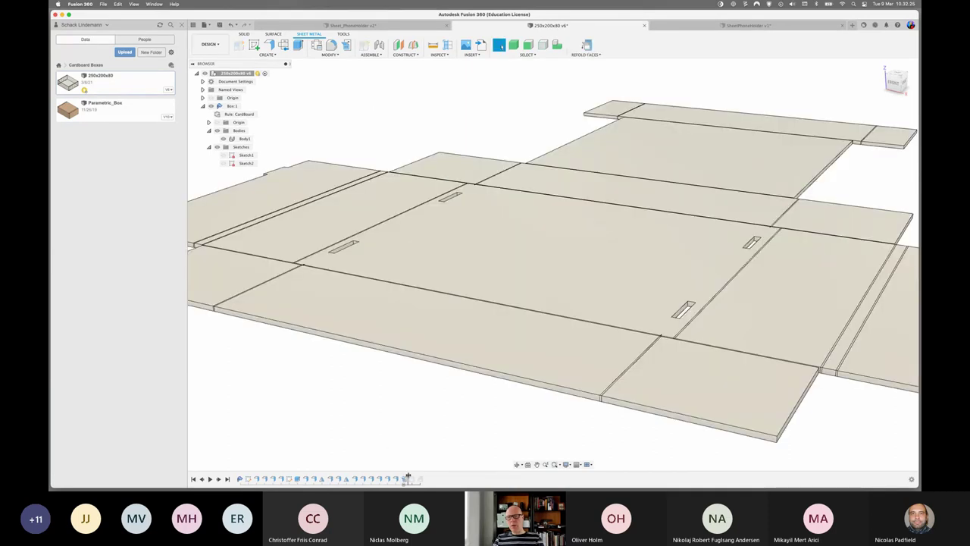
{"action": "scroll", "coordinate": [729, 287], "scroll_direction": "down", "scroll_amount": 5}
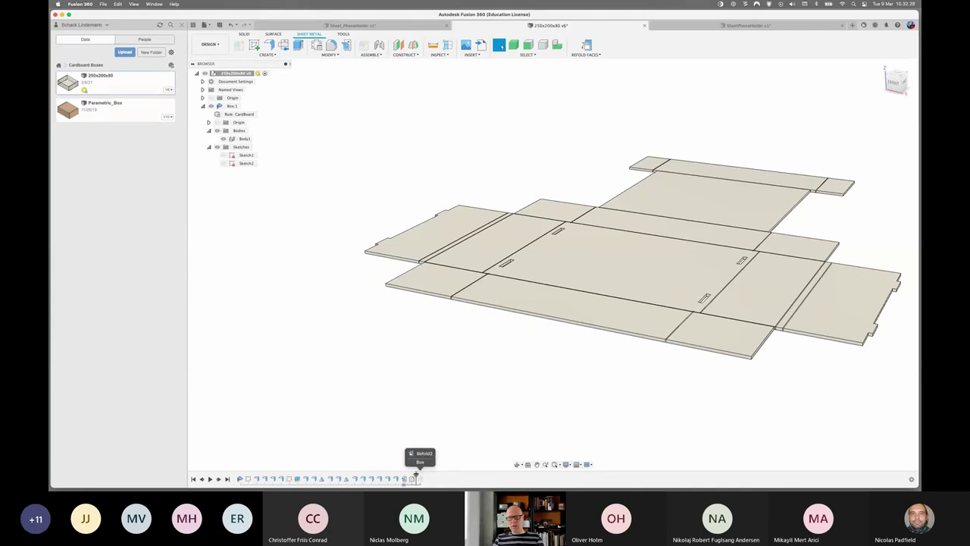
{"action": "left_click_drag", "start_coordinate": [407, 477], "coordinate": [415, 476]}
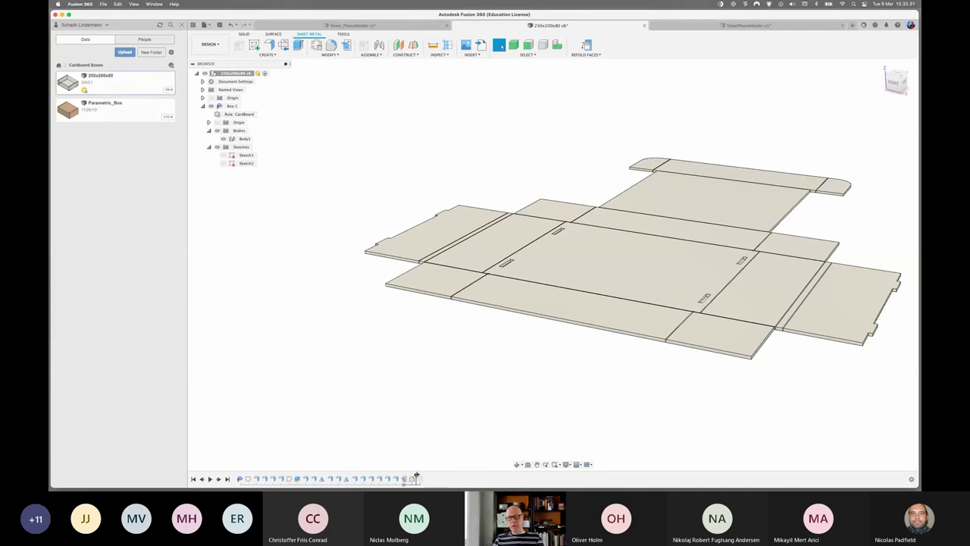
{"action": "left_click_drag", "start_coordinate": [416, 475], "coordinate": [423, 478]}
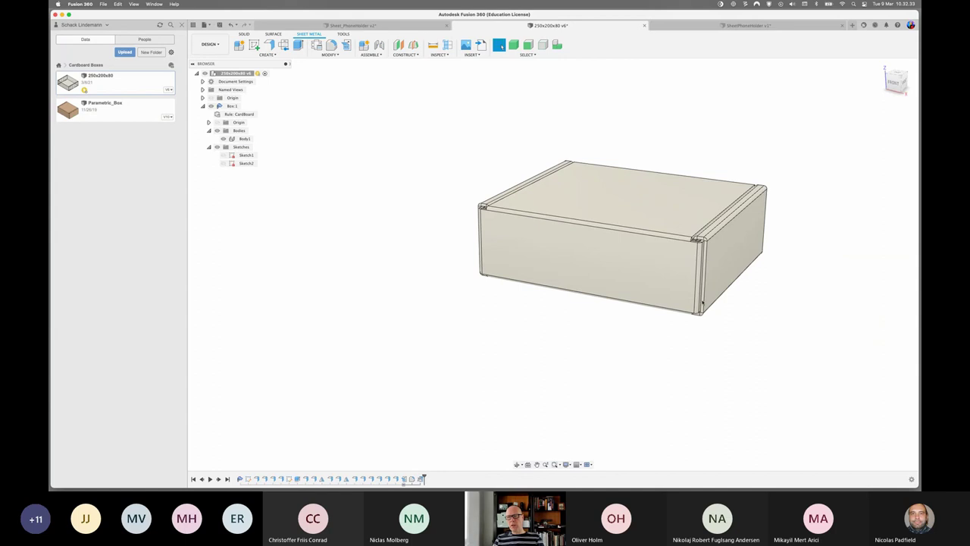
{"action": "mouse_move", "coordinate": [798, 292]}
{"action": "middle_mouse_down", "text": "shift"}
{"action": "mouse_move", "coordinate": [795, 305]}
{"action": "mouse_move", "coordinate": [805, 305]}
{"action": "middle_mouse_up", "text": "shift"}
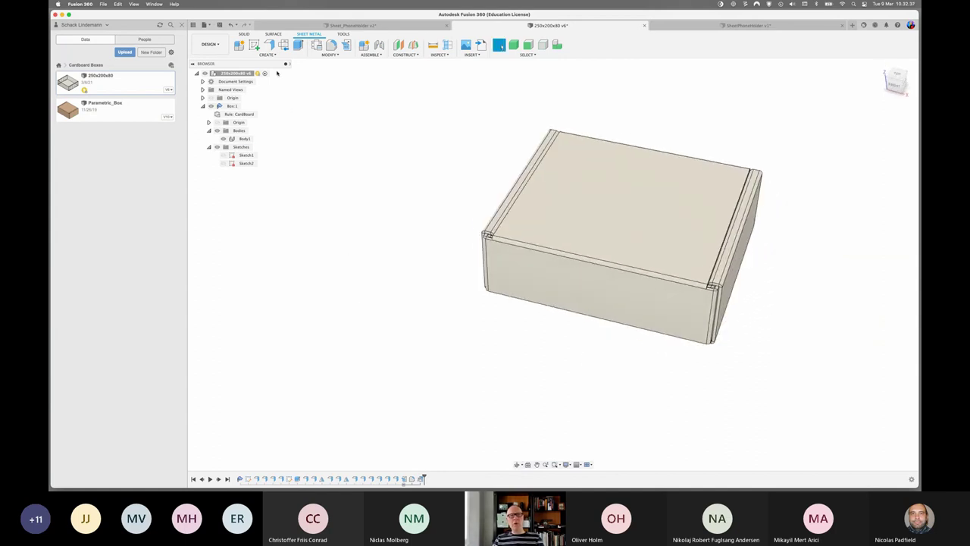
- Create the box's flat pattern using its bottom face as stationary, then inspect it
{"action": "left_click", "coordinate": [284, 45]}
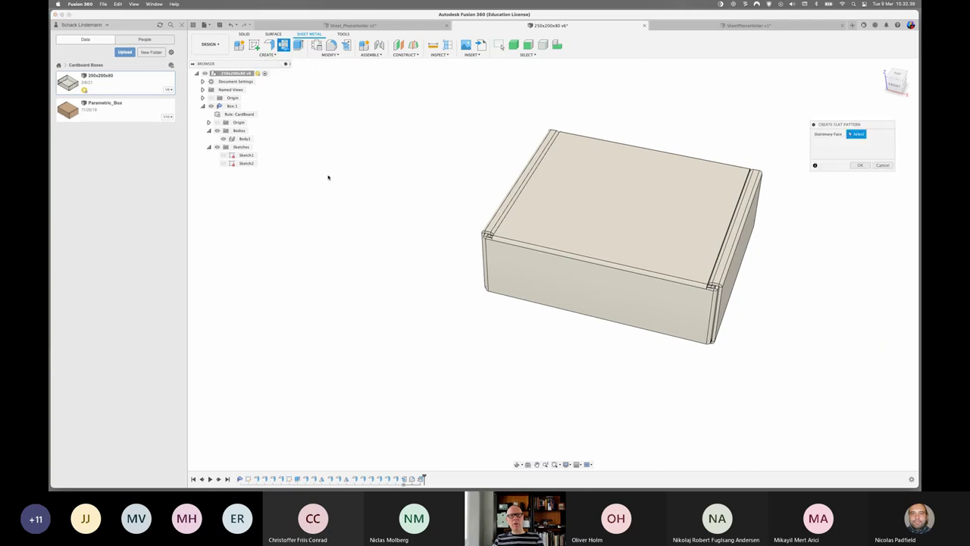
{"action": "middle_click_drag", "start_coordinate": [872, 303], "coordinate": [842, 275], "text": "shift"}
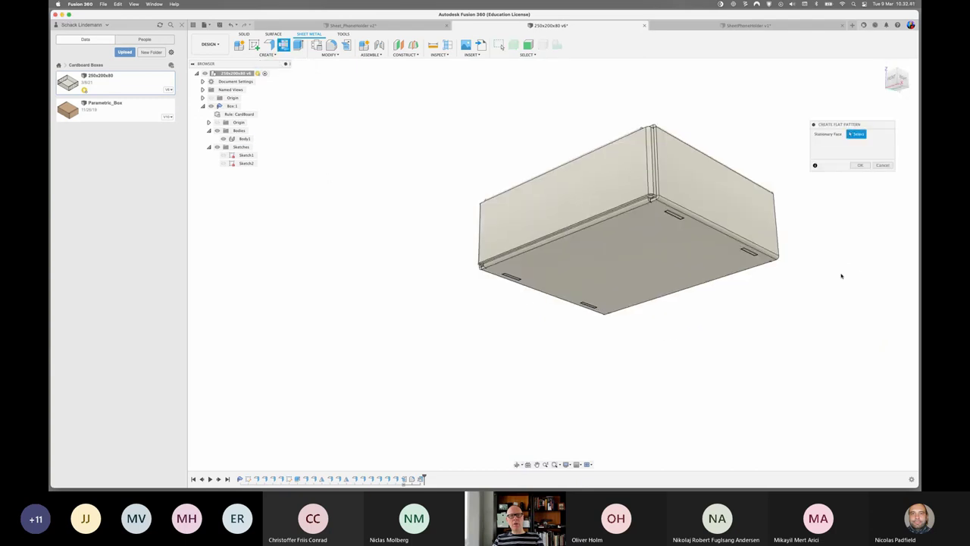
{"action": "left_click", "coordinate": [674, 271]}
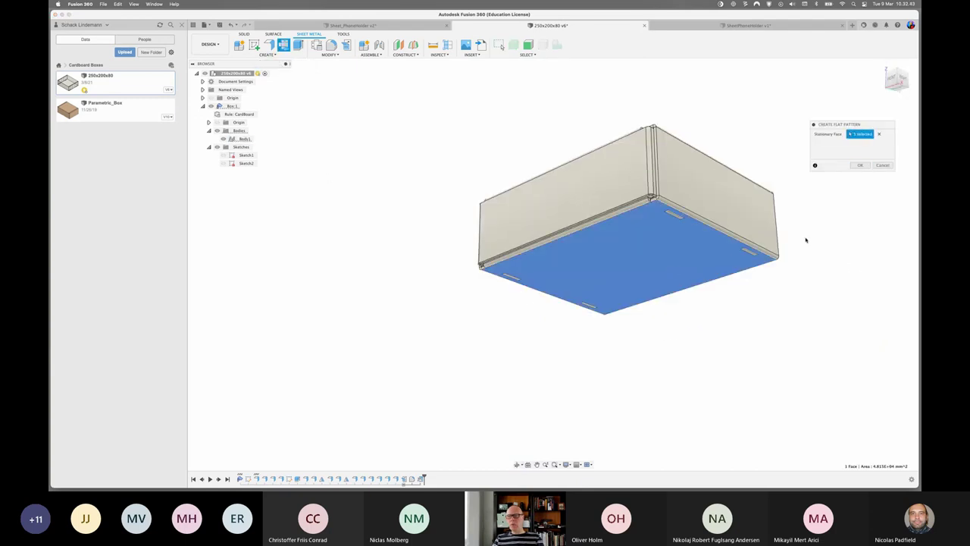
{"action": "left_click", "coordinate": [860, 165]}
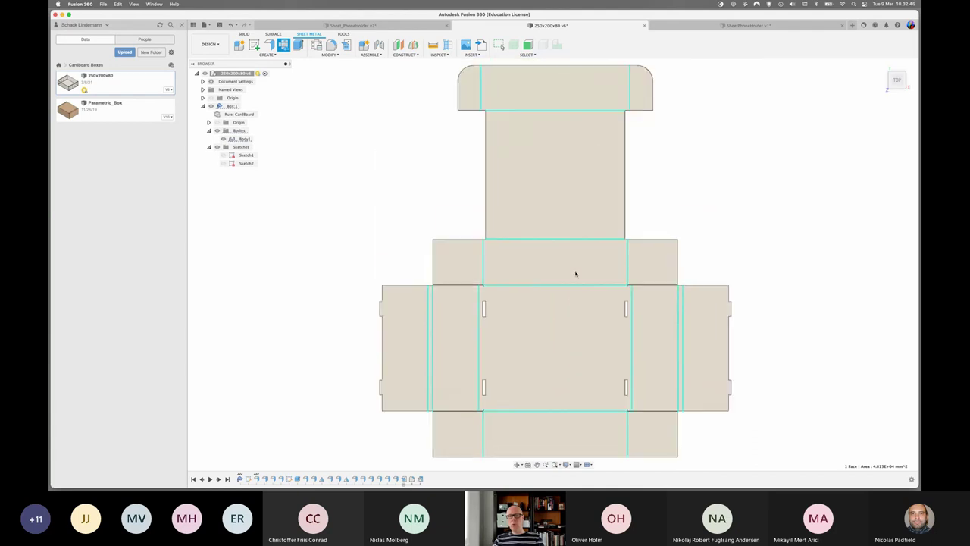
{"action": "scroll", "coordinate": [770, 338], "scroll_direction": "up", "scroll_amount": 2}
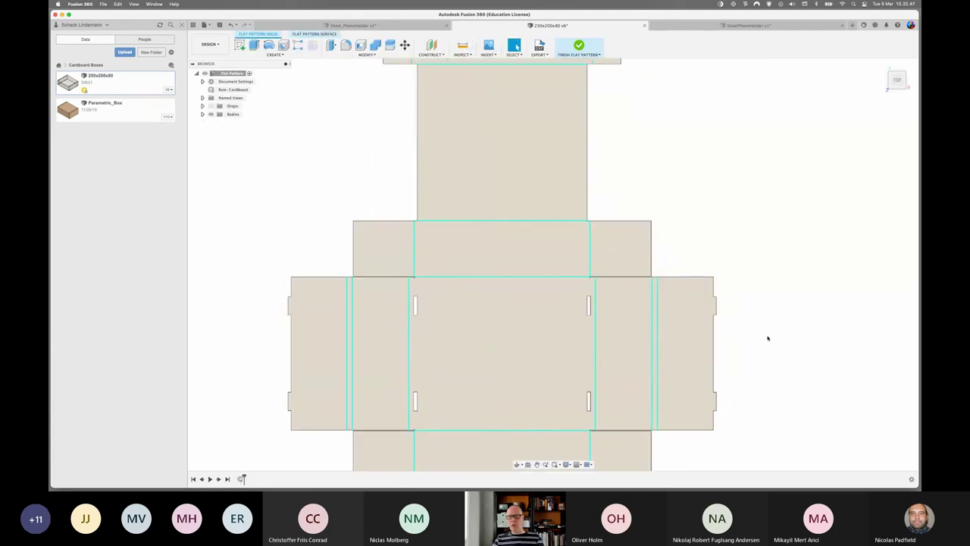
{"action": "scroll", "coordinate": [767, 335], "scroll_direction": "down", "scroll_amount": 4}
{"action": "mouse_move", "coordinate": [766, 336]}
{"action": "middle_mouse_down"}
{"action": "mouse_move", "coordinate": [738, 303]}
{"action": "mouse_move", "coordinate": [716, 317]}
{"action": "middle_mouse_up"}
{"action": "key", "text": "Escape"}
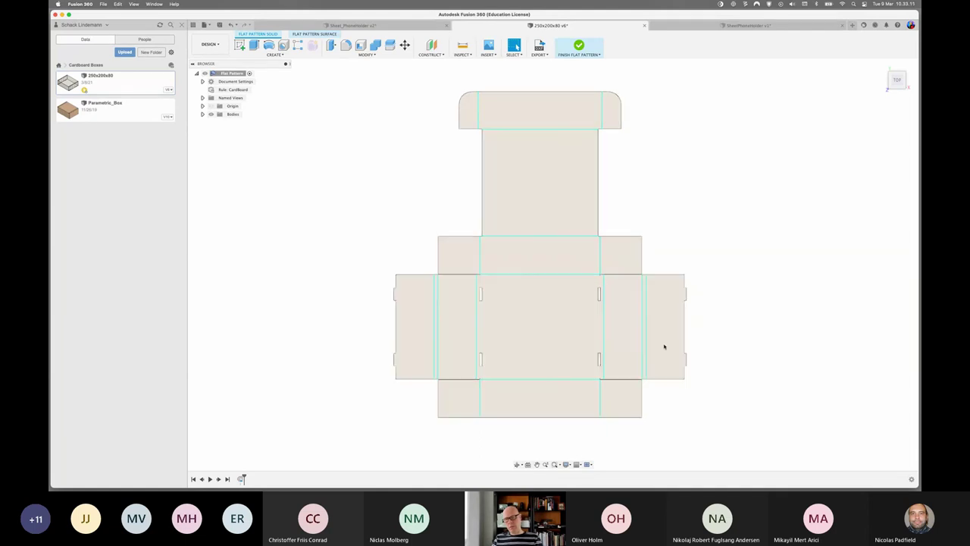
{"action": "middle_click_drag", "start_coordinate": [716, 357], "coordinate": [740, 327], "text": "shift"}
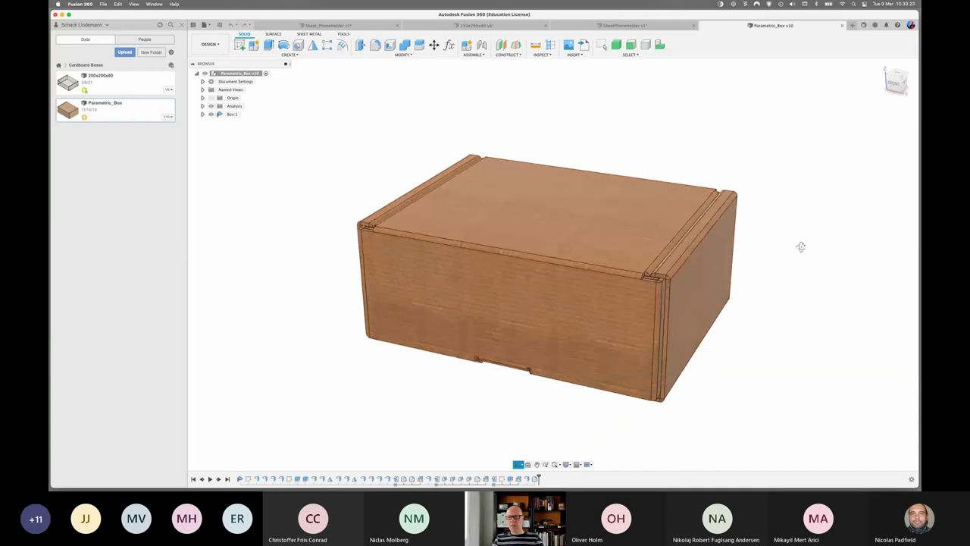
- Open the Parametric_Box Change Parameters table with Ctrl+P
{"action": "mouse_move", "coordinate": [801, 247]}
{"action": "middle_mouse_down", "text": "shift"}
{"action": "mouse_move", "coordinate": [788, 249]}
{"action": "mouse_move", "coordinate": [790, 242]}
{"action": "middle_mouse_up", "text": "shift"}
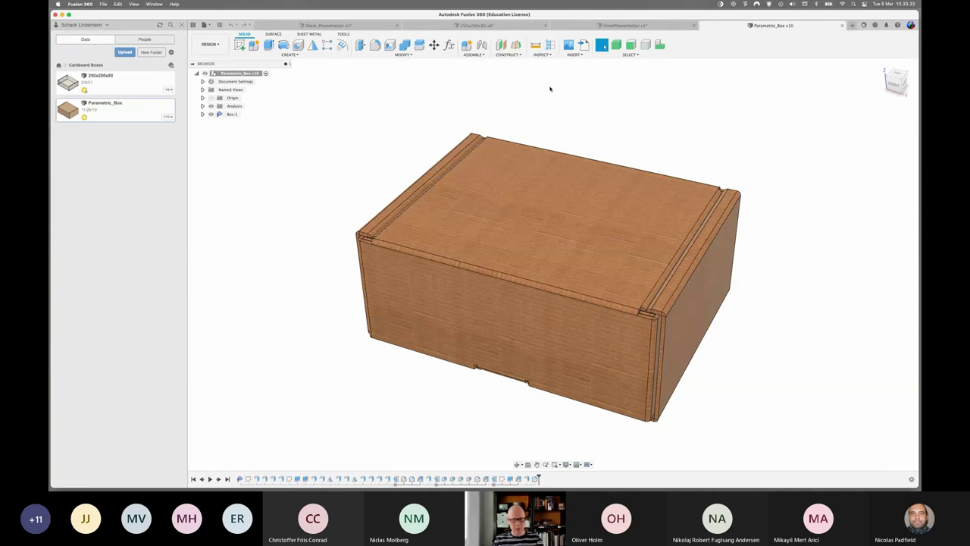
{"action": "key", "text": "ctrl+p"}
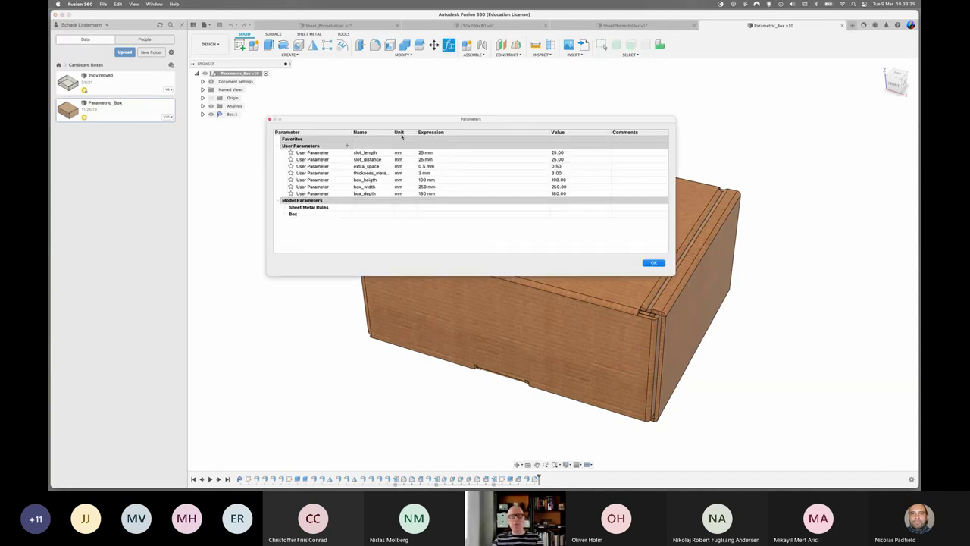
- Change box_heigth from 100 to 150 mm, inspect the taller box, and close Parameters
{"action": "left_click_drag", "start_coordinate": [392, 120], "coordinate": [690, 117]}
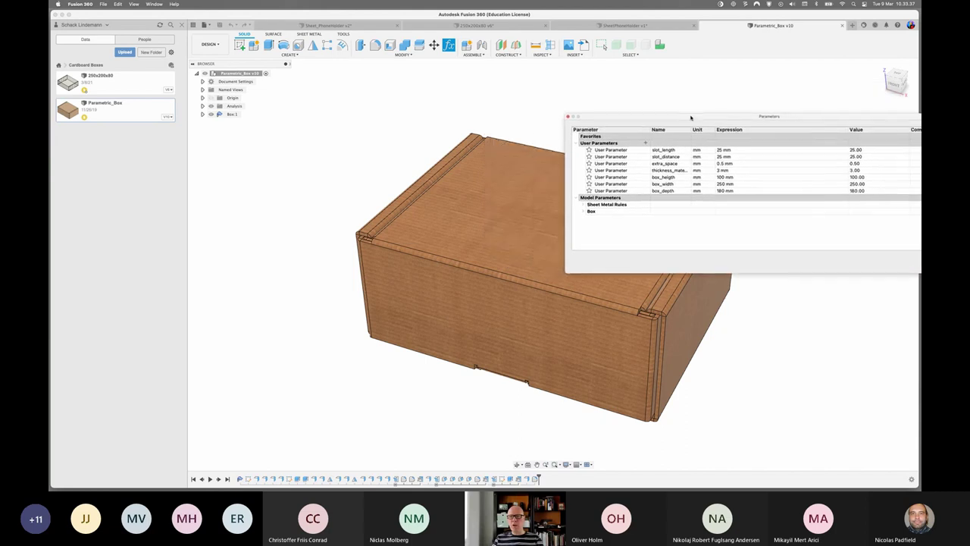
{"action": "left_click", "coordinate": [719, 177]}
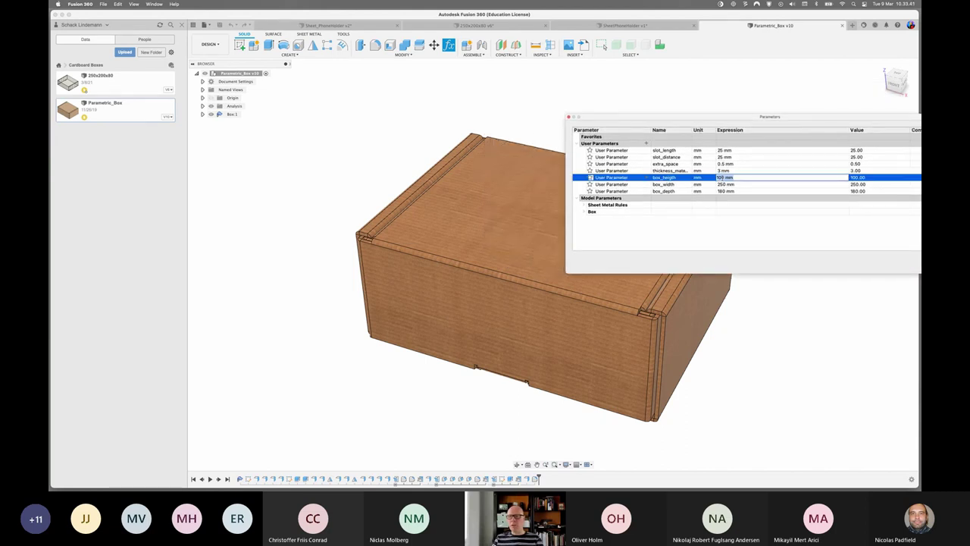
{"action": "type", "text": "150"}
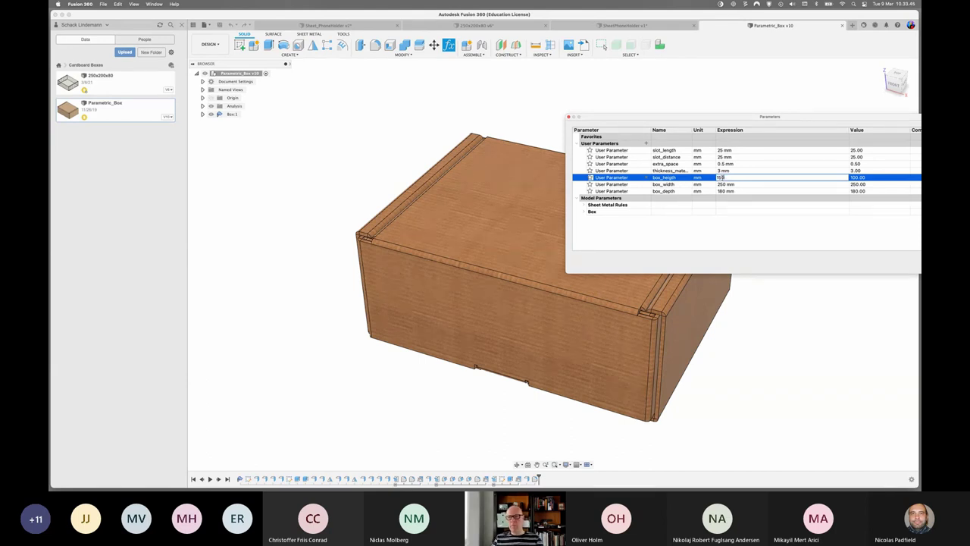
{"action": "key", "text": "Return"}
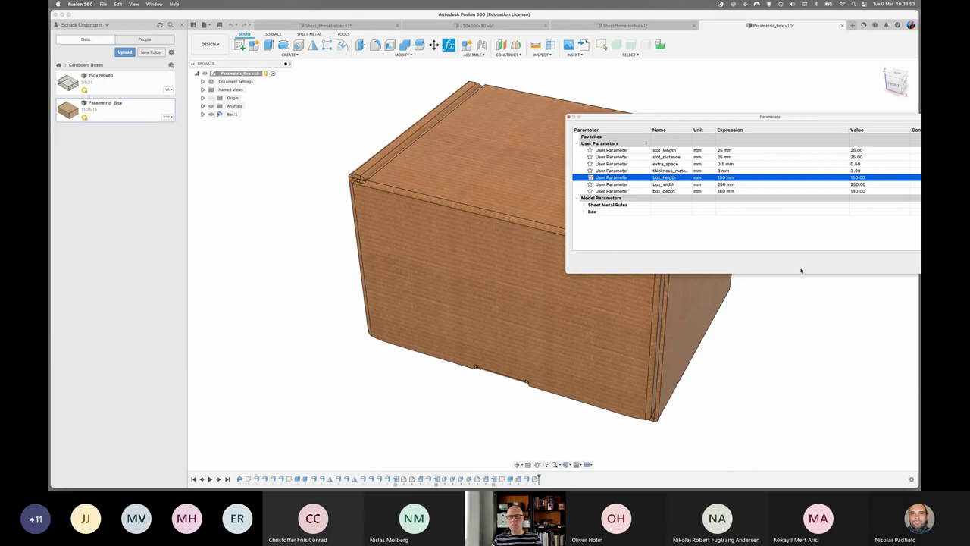
{"action": "left_click_drag", "start_coordinate": [682, 118], "coordinate": [877, 128]}
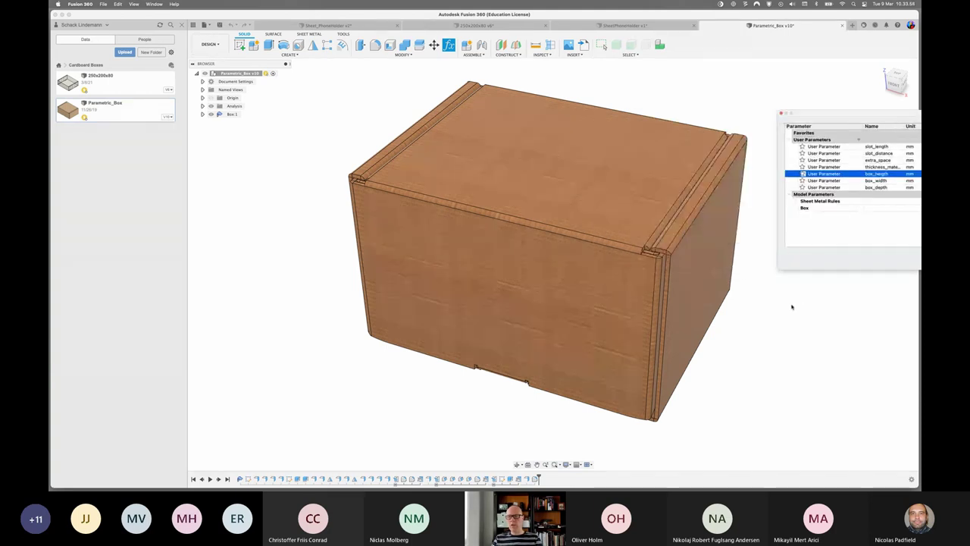
{"action": "mouse_move", "coordinate": [792, 306]}
{"action": "middle_mouse_down", "text": "shift"}
{"action": "mouse_move", "coordinate": [793, 317]}
{"action": "mouse_move", "coordinate": [837, 190]}
{"action": "middle_mouse_up", "text": "shift"}
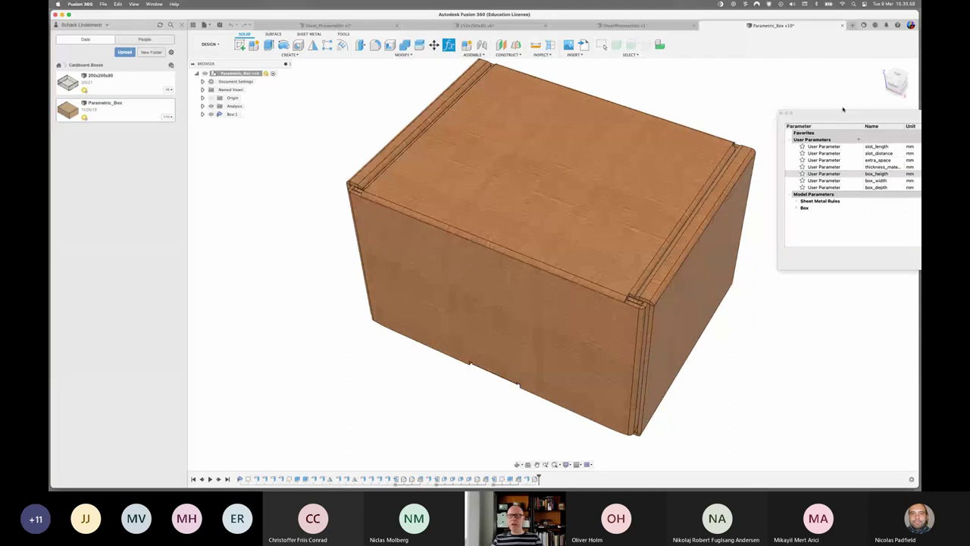
{"action": "left_click_drag", "start_coordinate": [843, 109], "coordinate": [701, 128]}
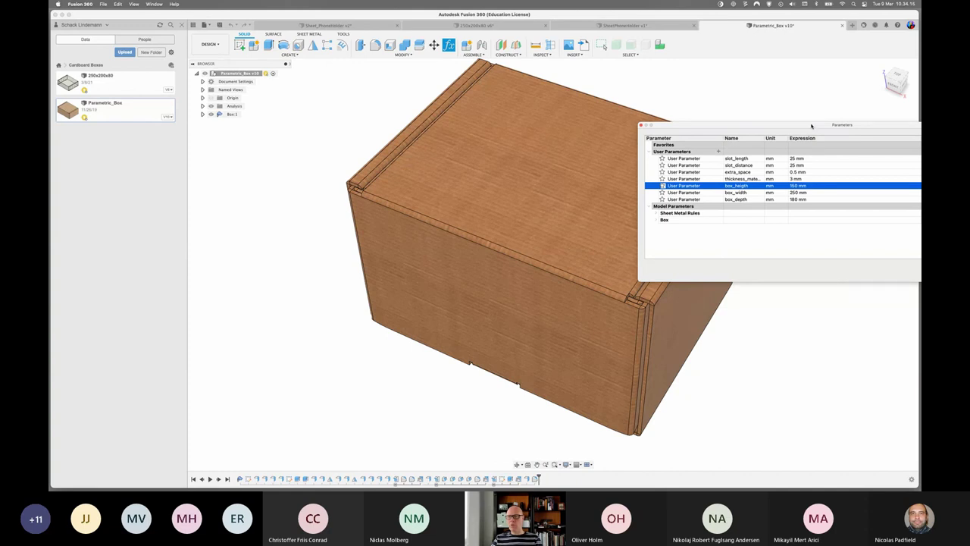
{"action": "left_click_drag", "start_coordinate": [811, 126], "coordinate": [609, 130]}
{"action": "left_click", "coordinate": [831, 274]}
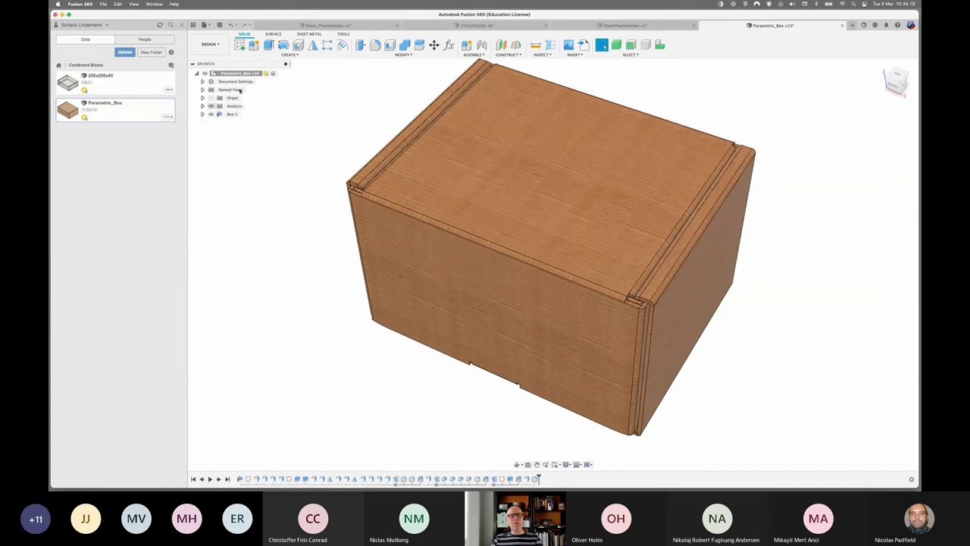
- Update and display Box:1's flat pattern for the new height, then switch to SheetPhoneHolder v1
{"action": "left_click", "coordinate": [202, 113]}
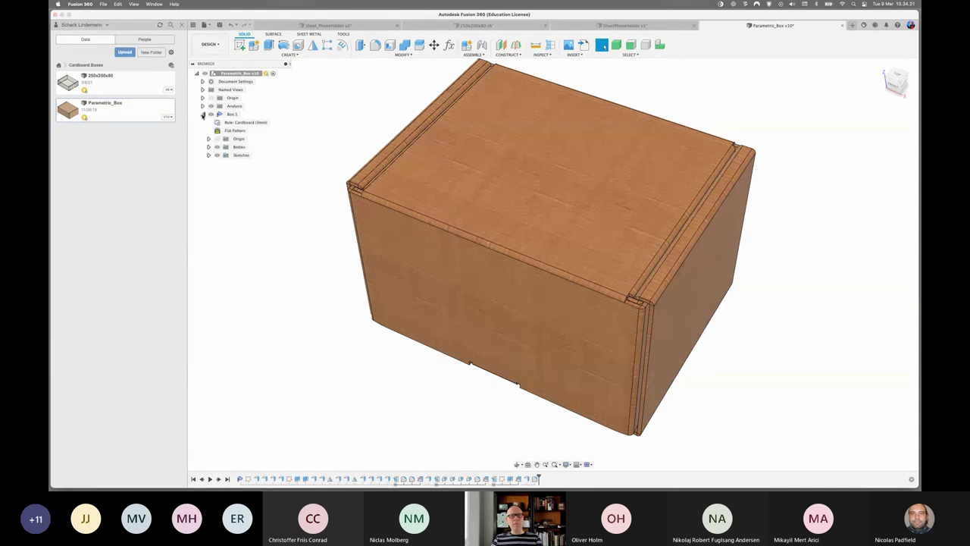
{"action": "right_click", "coordinate": [226, 133]}
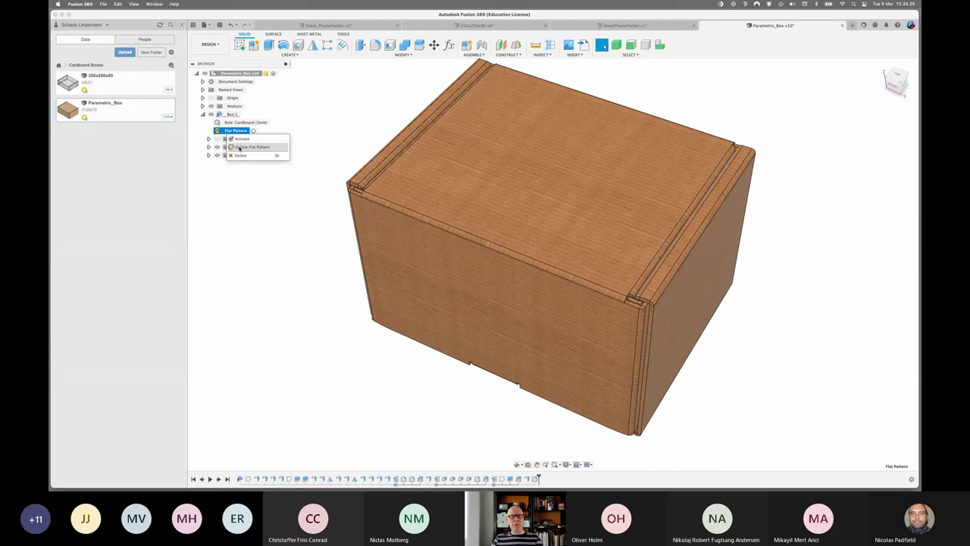
{"action": "left_click", "coordinate": [240, 147]}
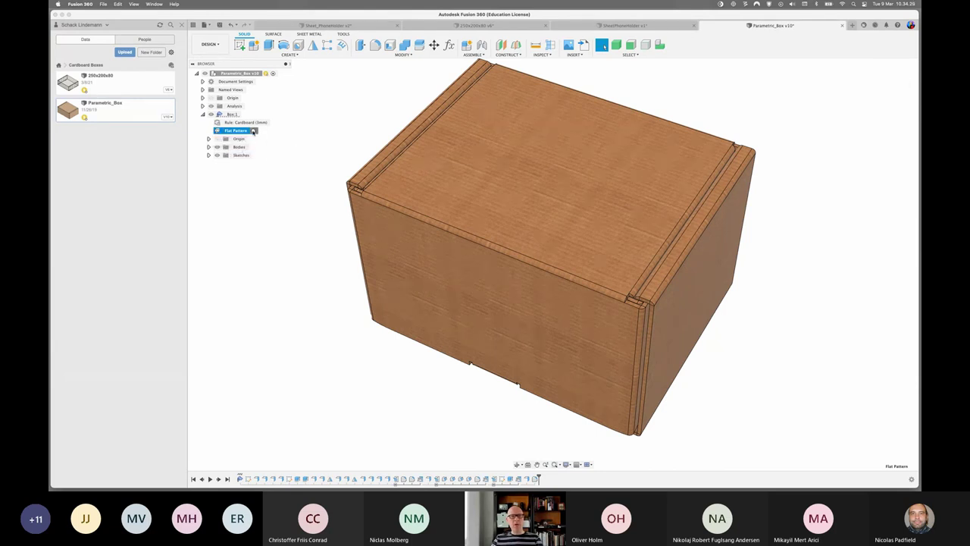
{"action": "left_click", "coordinate": [254, 131]}
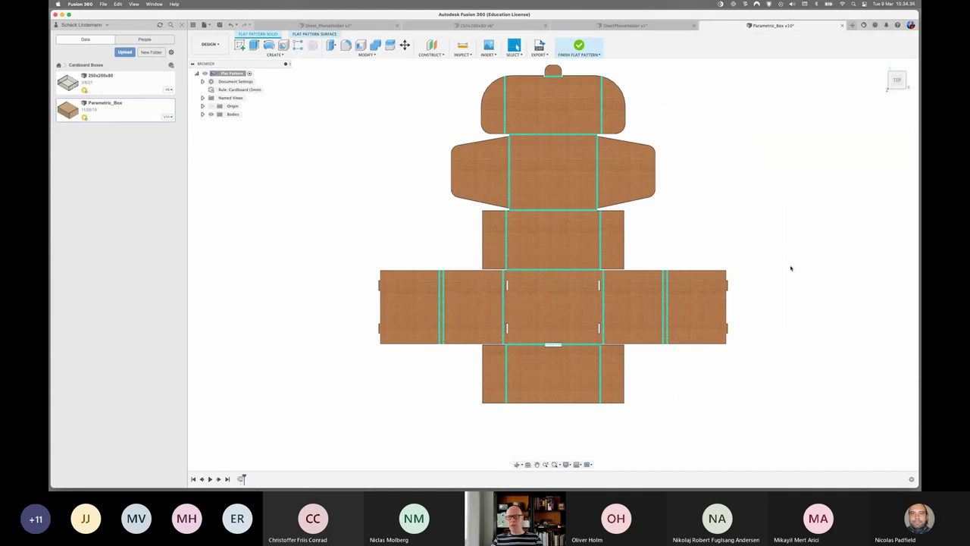
{"action": "mouse_move", "coordinate": [773, 270]}
{"action": "middle_mouse_down", "text": "shift"}
{"action": "mouse_move", "coordinate": [755, 234]}
{"action": "mouse_move", "coordinate": [783, 245]}
{"action": "mouse_move", "coordinate": [798, 237]}
{"action": "mouse_move", "coordinate": [783, 240]}
{"action": "middle_mouse_up", "text": "shift"}
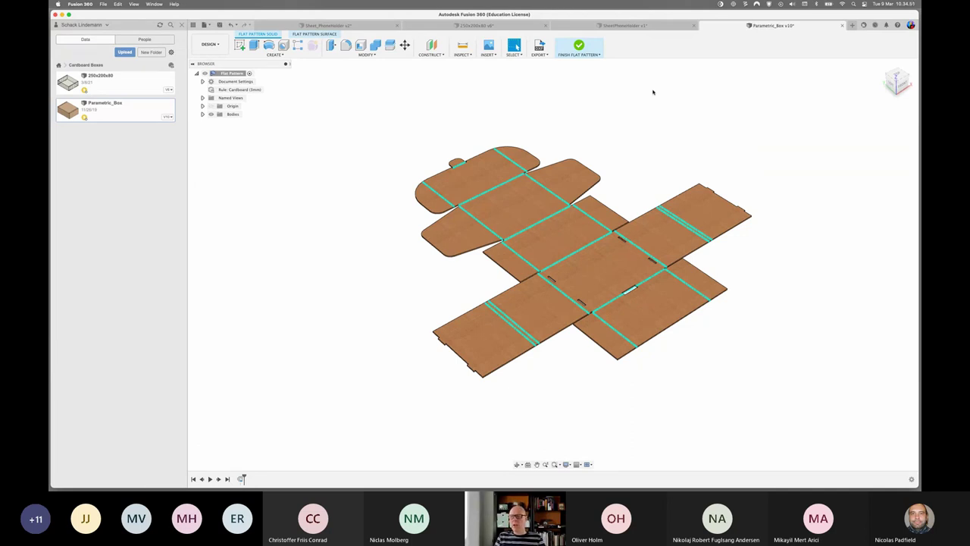
{"action": "left_click", "coordinate": [642, 25]}
{"action": "mouse_move", "coordinate": [692, 250]}
{"action": "middle_mouse_down", "text": "shift"}
{"action": "mouse_move", "coordinate": [748, 252]}
{"action": "mouse_move", "coordinate": [744, 260]}
{"action": "mouse_move", "coordinate": [695, 250]}
{"action": "mouse_move", "coordinate": [693, 238]}
{"action": "middle_mouse_up", "text": "shift"}
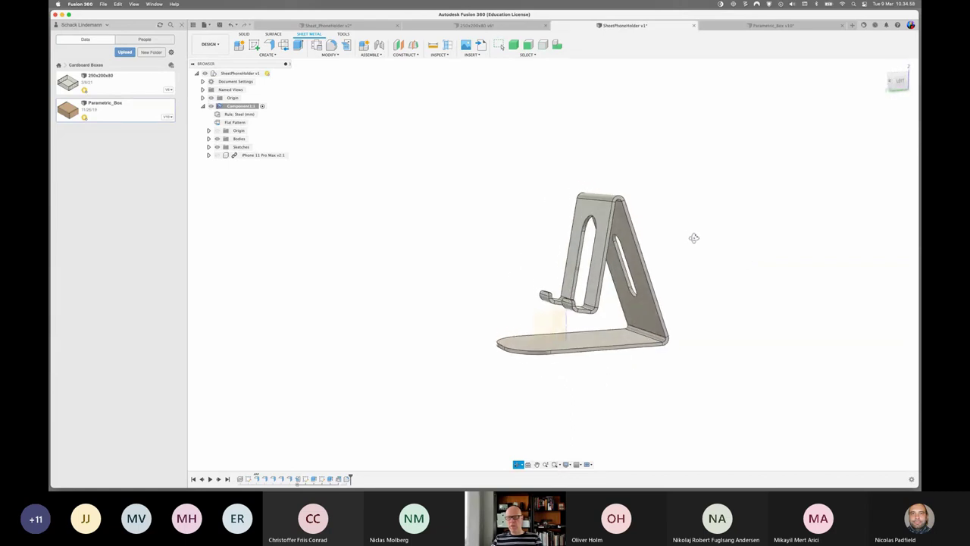
- Unhide the iPhone 11 Pro Max component to show it resting on the stand
{"action": "left_click", "coordinate": [217, 155]}
{"action": "mouse_move", "coordinate": [743, 241]}
{"action": "middle_mouse_down", "text": "shift"}
{"action": "mouse_move", "coordinate": [704, 245]}
{"action": "mouse_move", "coordinate": [751, 232]}
{"action": "middle_mouse_up", "text": "shift"}
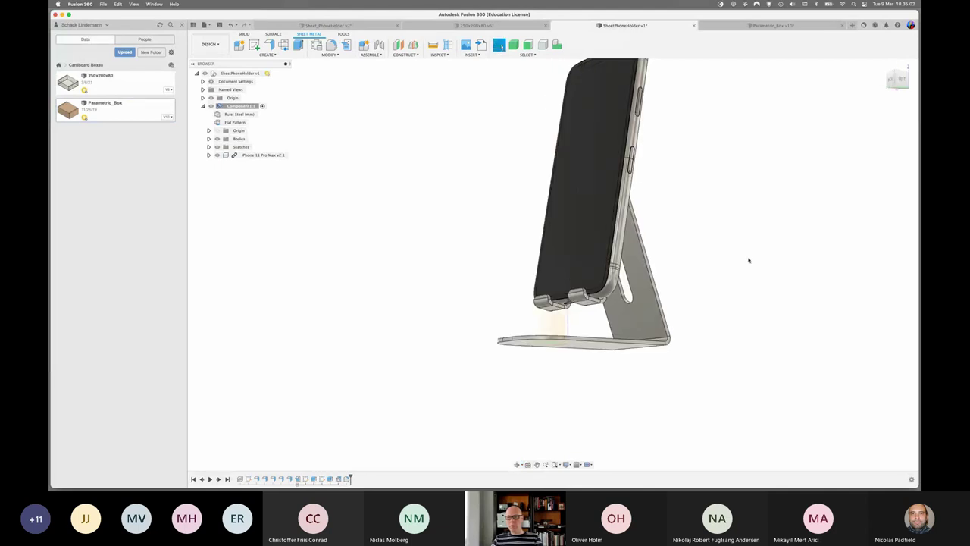